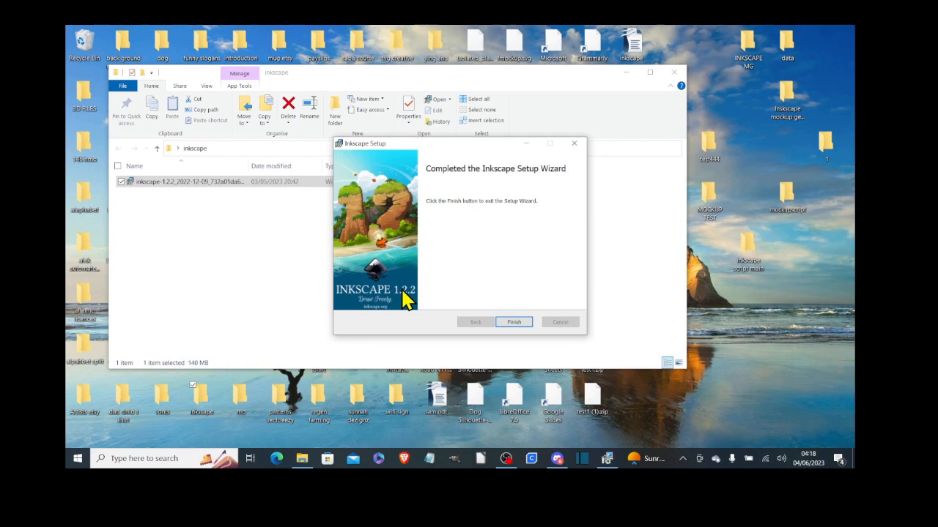
- Finish the Inkscape 1.2.2 setup wizard to complete the installation
left_click(514, 322)
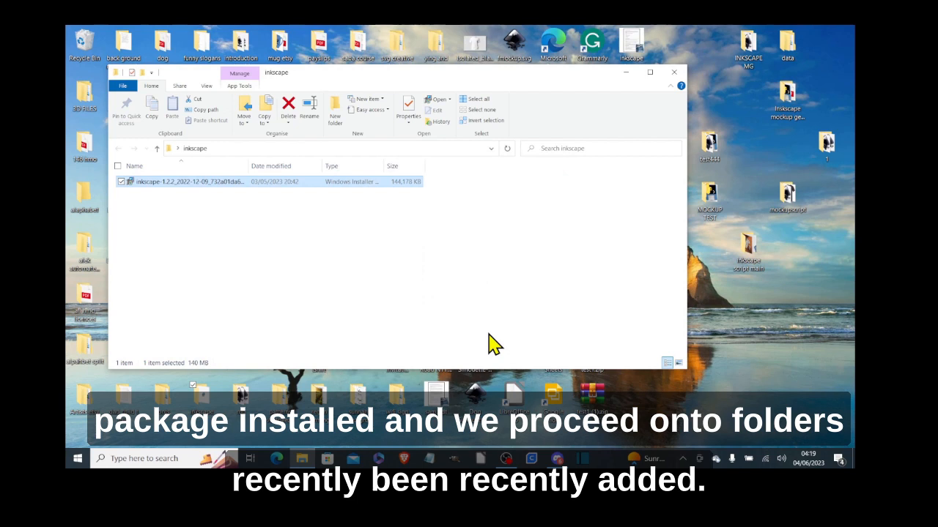
- Launch the newly installed Inkscape from the Start menu's recently added apps
left_click(81, 461)
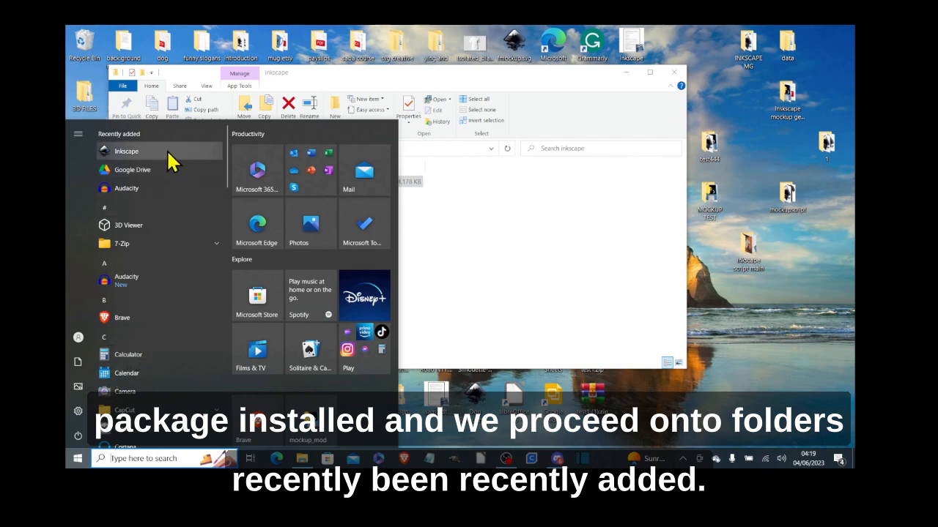
left_click(168, 160)
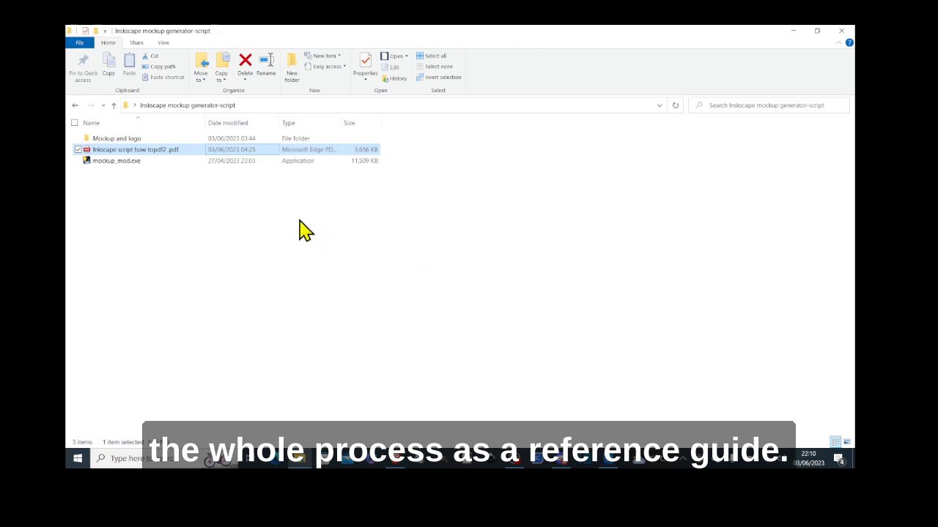
- Read through the mockup generator guide PDF in Edge, then close it
double_click(186, 151)
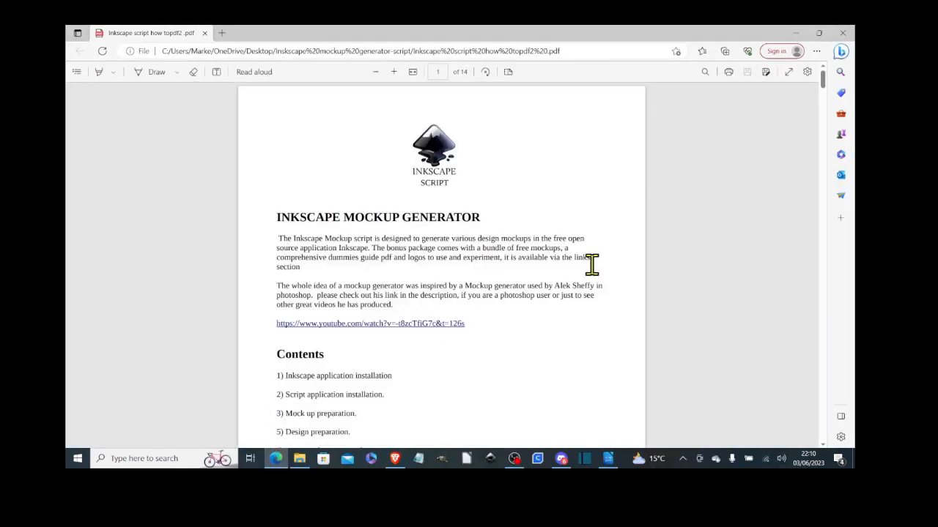
left_click_drag(823, 84, 826, 330)
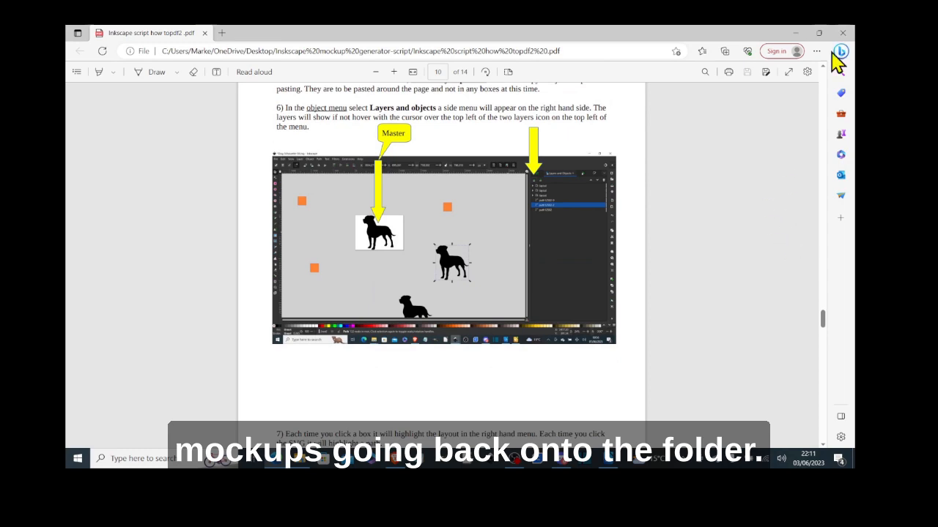
left_click(842, 33)
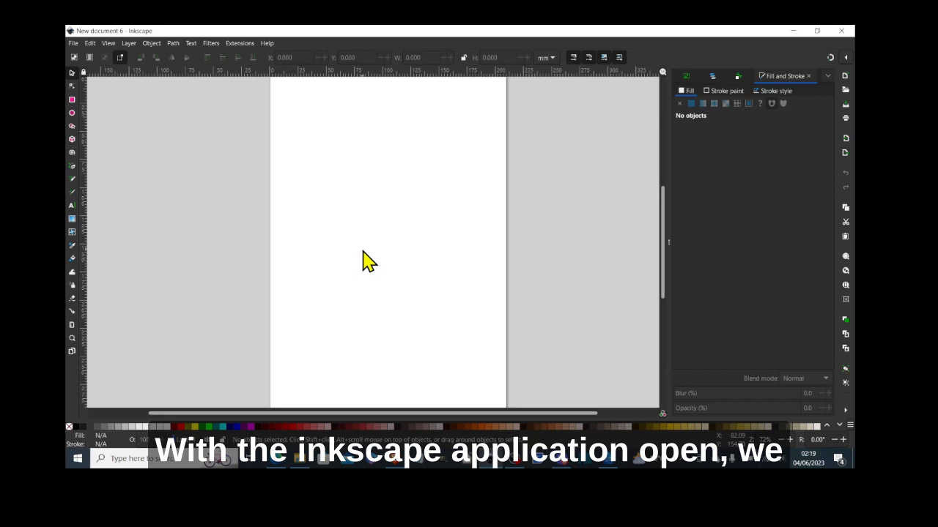
- Import T-Shirt-Mockup-Scene-4.jpg into the document as an embedded image
left_click(74, 44)
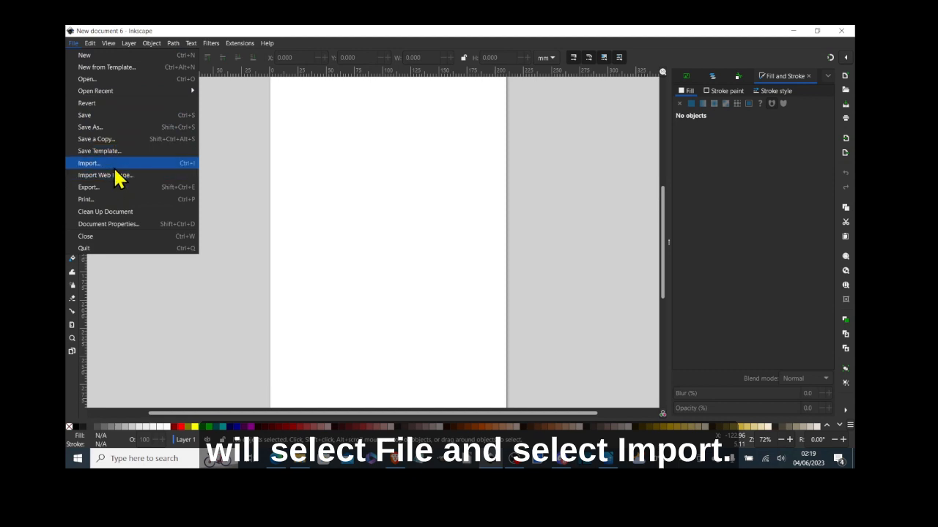
key("ctrl+i")
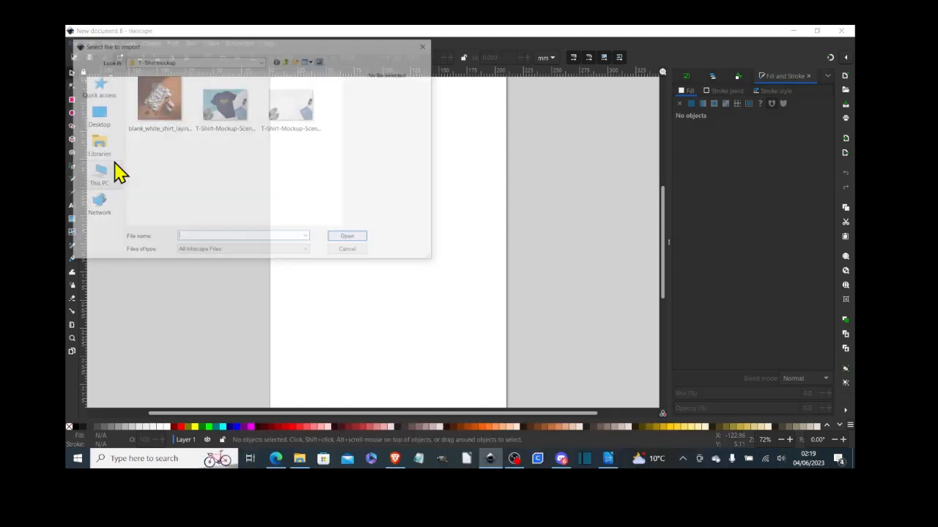
left_click(289, 113)
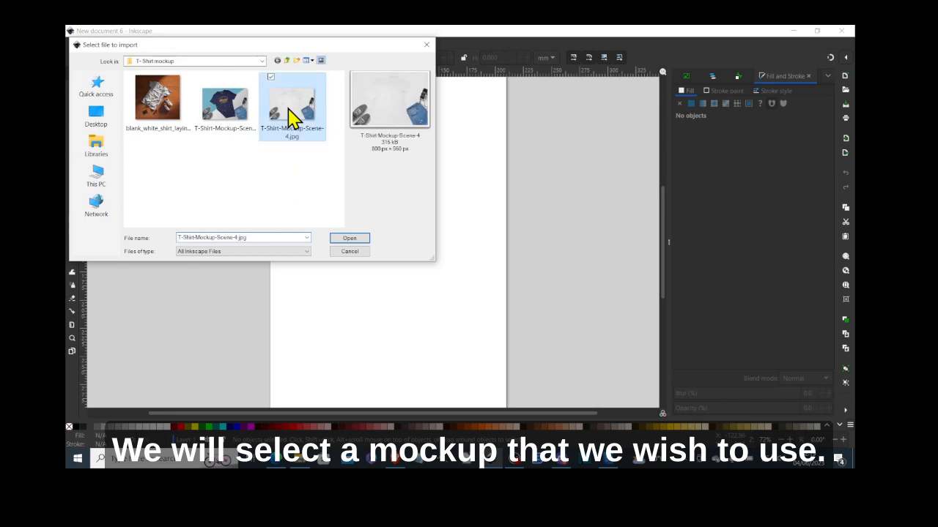
left_click(350, 238)
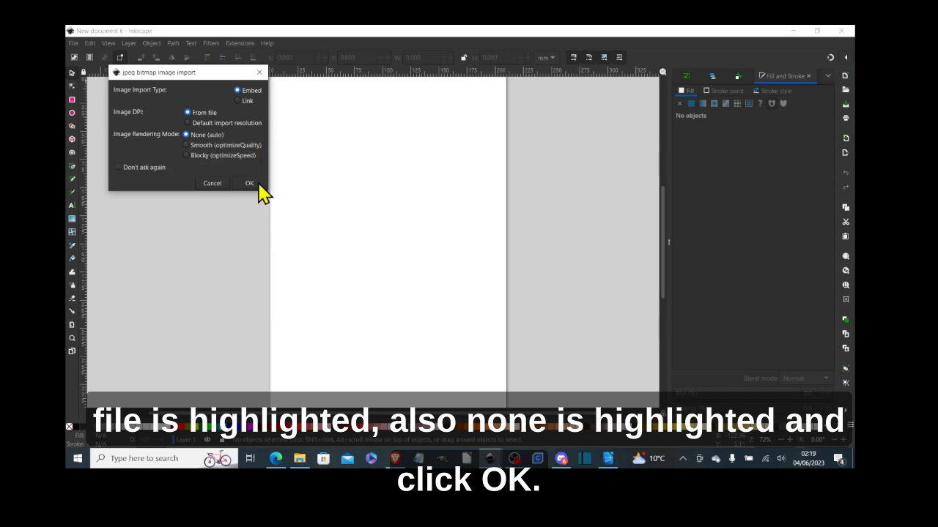
left_click(258, 188)
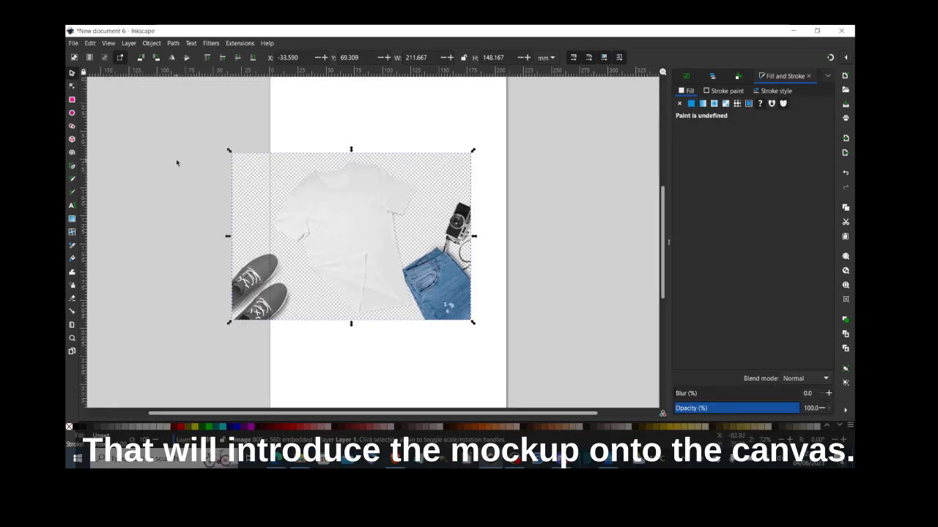
- Resize the page to fit the image, giving 211.667 × 148.167 mm
left_click(73, 44)
left_click(130, 224)
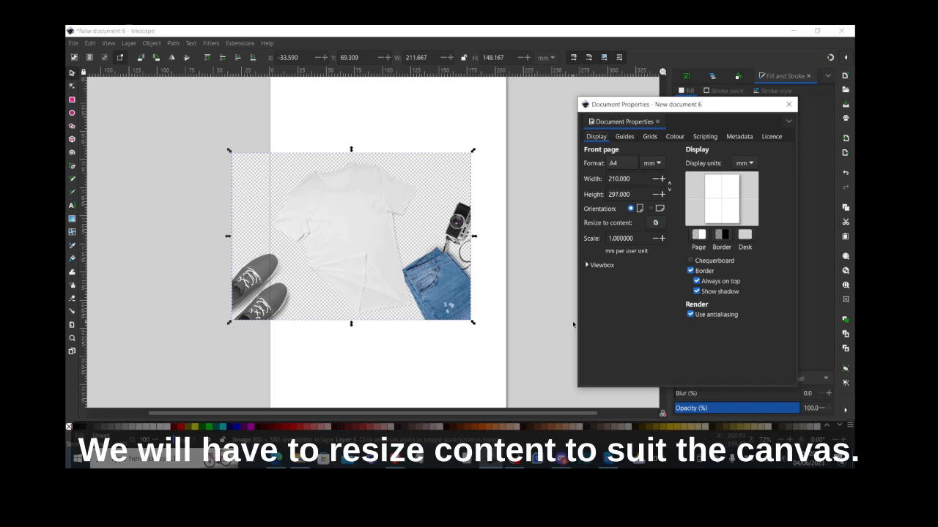
left_click(656, 224)
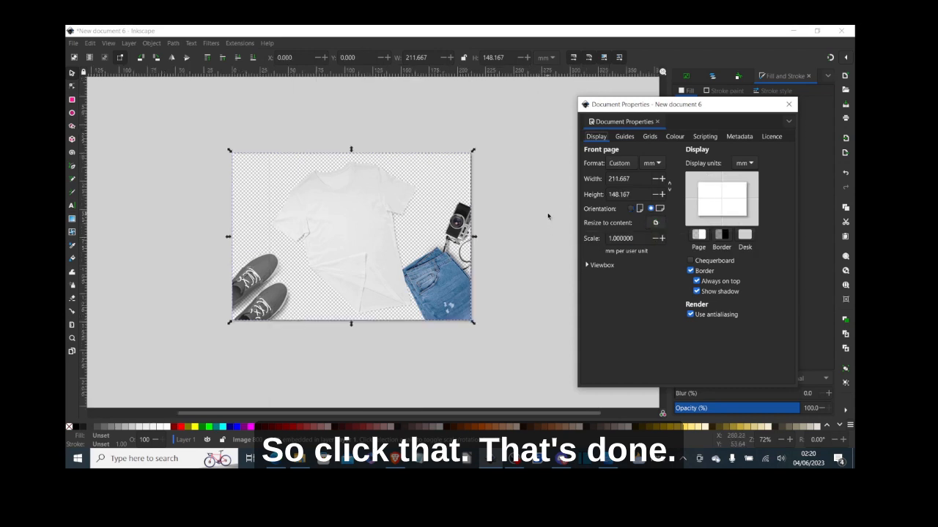
left_click(789, 105)
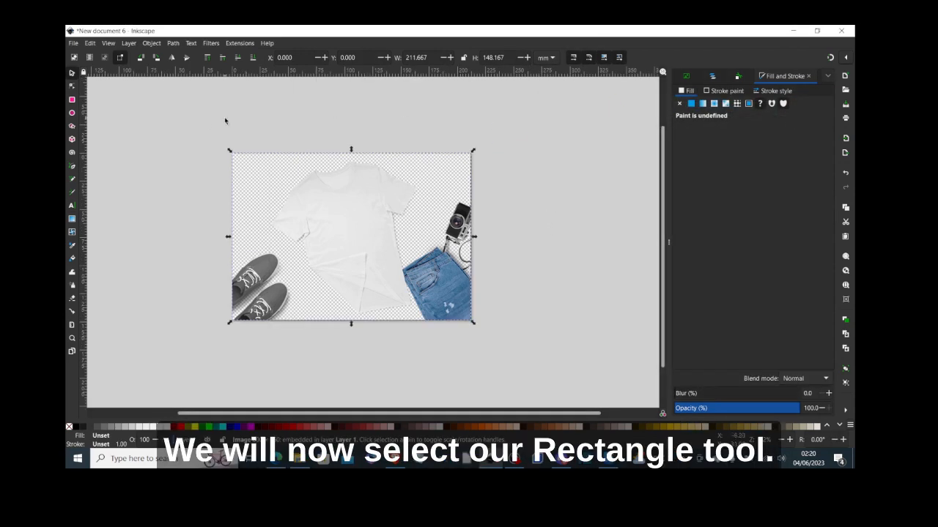
- Draw a lime-green rectangle on the shirt's chest and rotate it to the shirt's angle
left_click(72, 100)
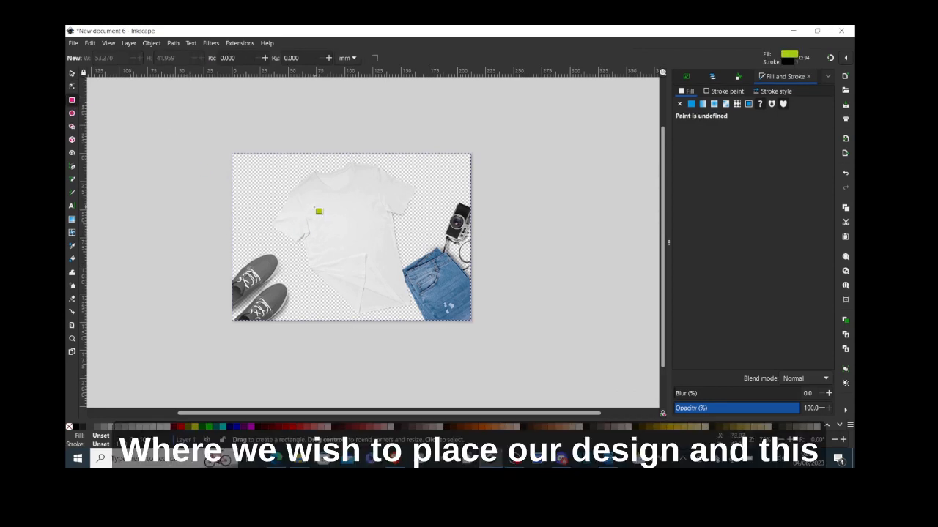
left_click_drag(310, 203, 363, 250)
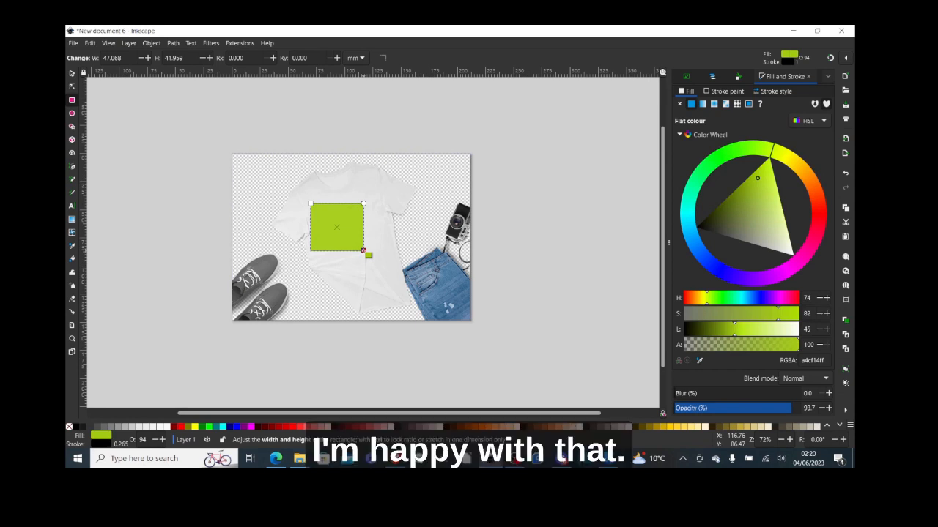
left_click(72, 74)
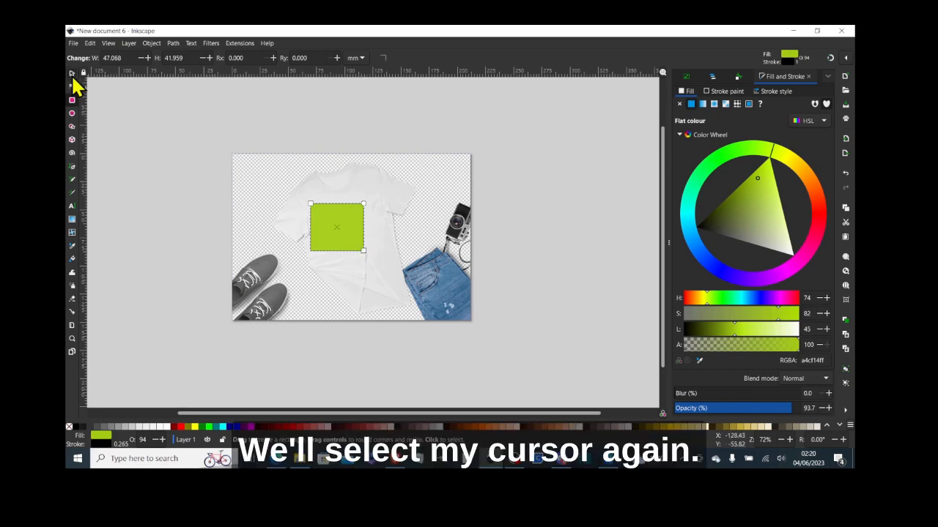
left_click(362, 206)
left_click_drag(365, 201, 350, 213)
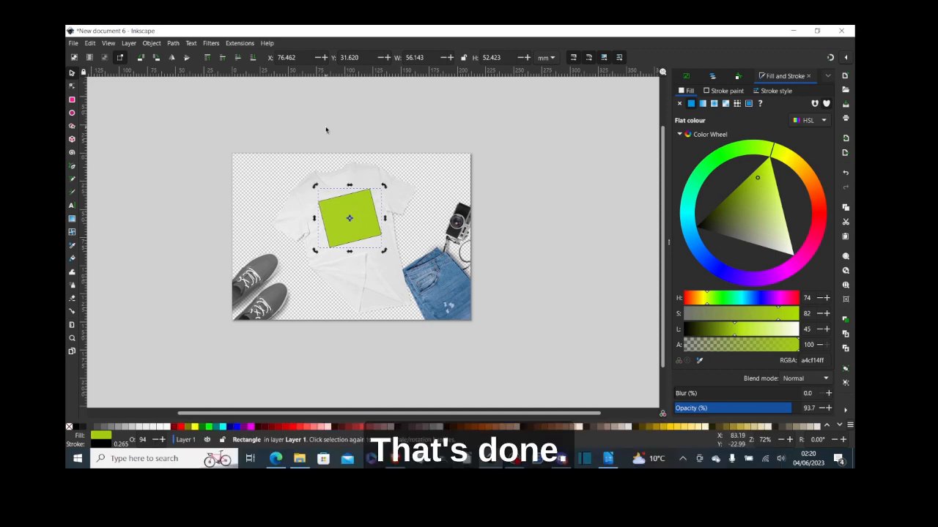
- Group the green box and set the group's label to 'layout' and ID to 'mockup1'
left_click(151, 43)
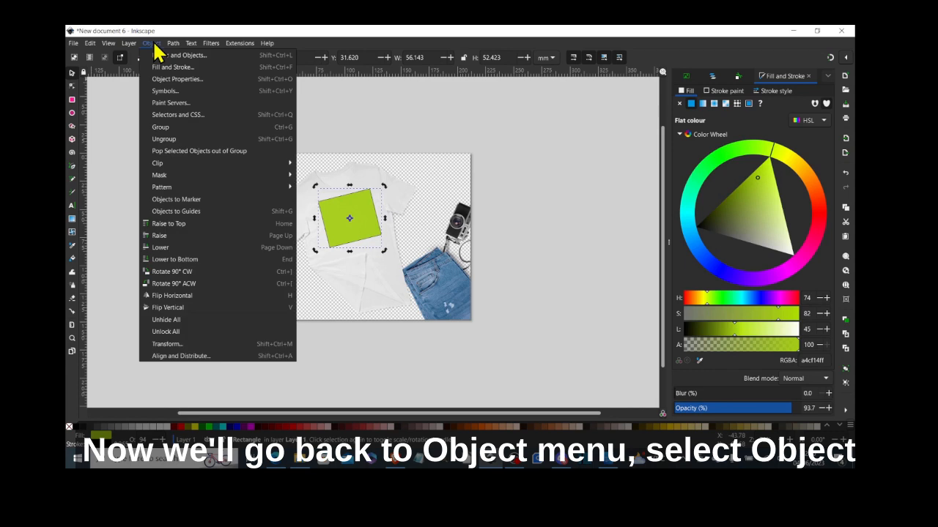
left_click(177, 80)
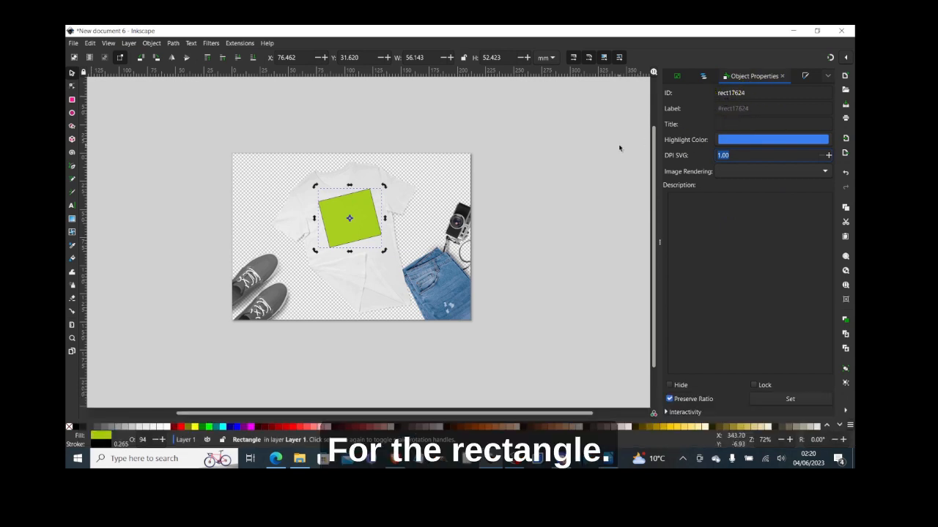
left_click(156, 45)
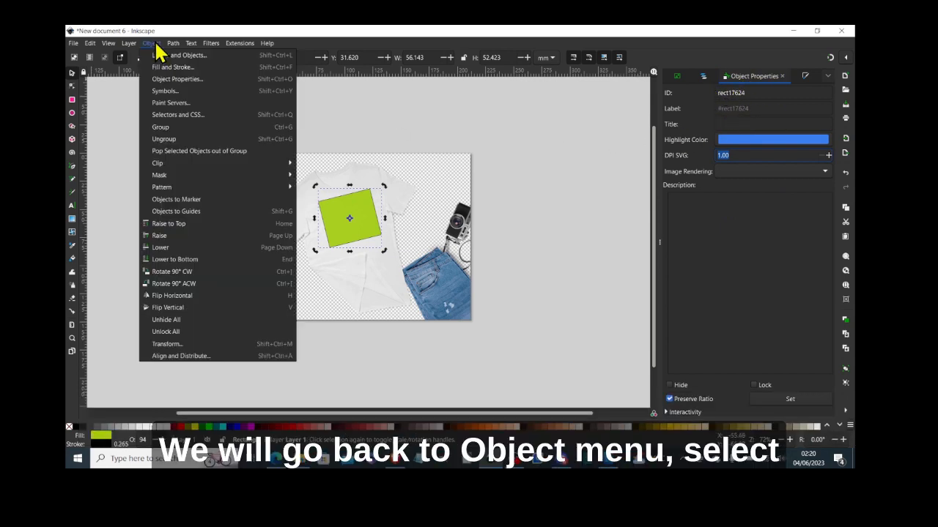
left_click(178, 127)
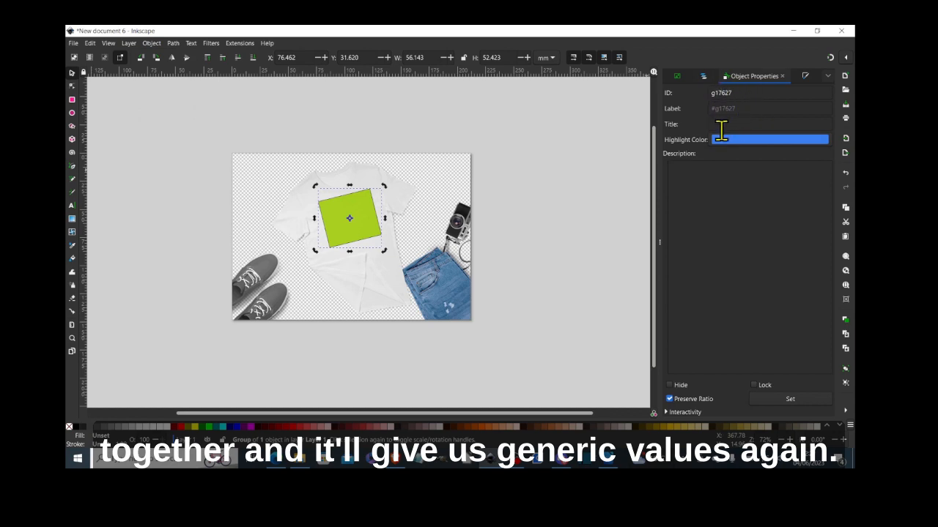
left_click(743, 110)
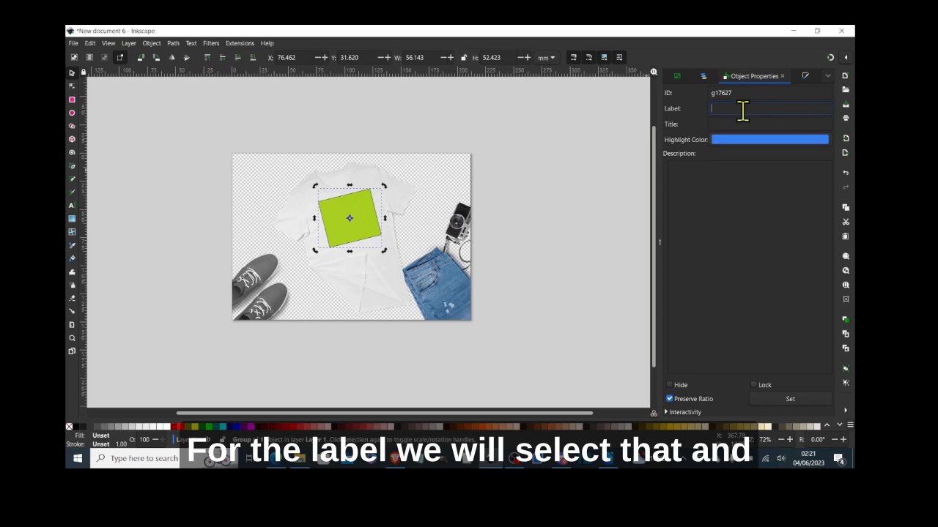
type("i")
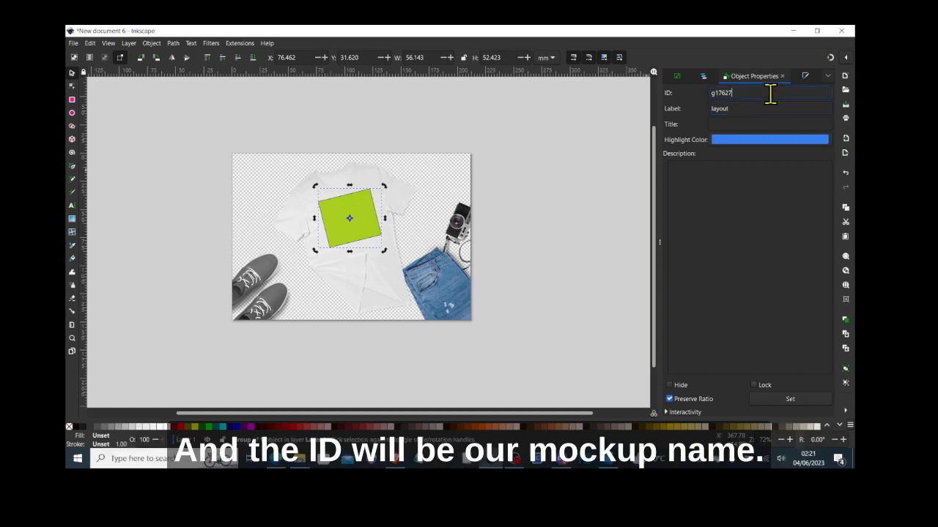
key("BackSpace")
key("BackSpace")
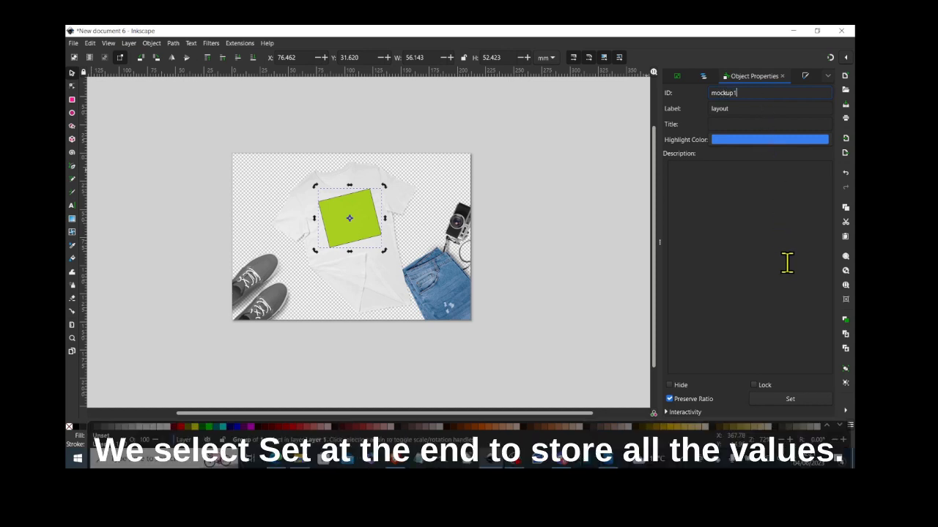
left_click(804, 402)
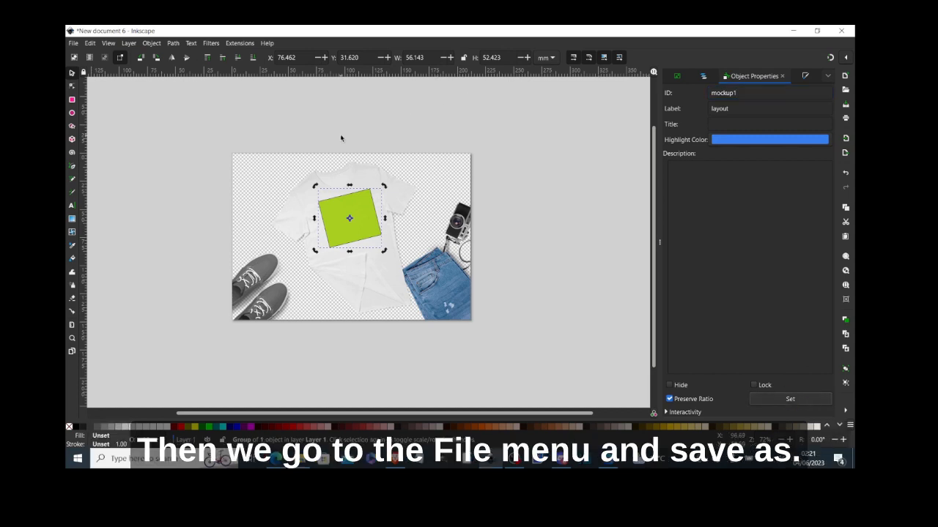
- Save the document as mockup1.svg in the mockup folder
left_click(76, 44)
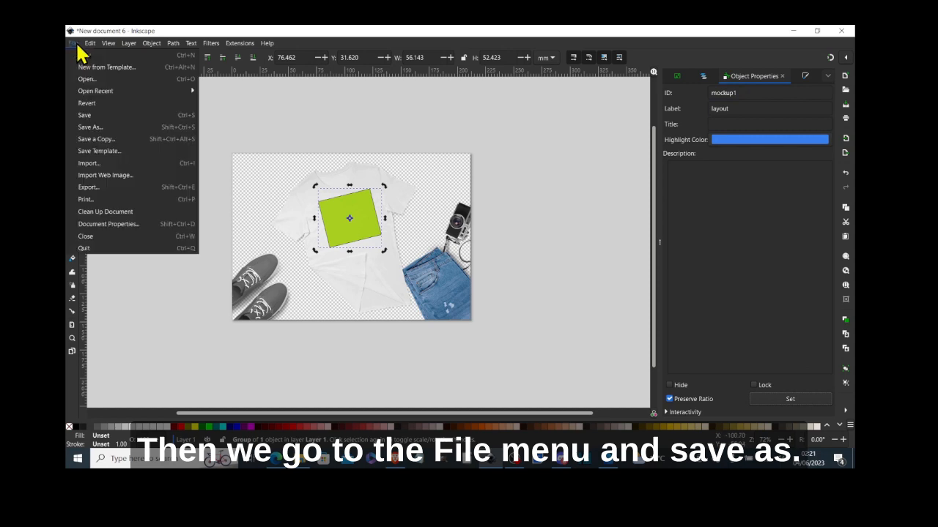
left_click(98, 127)
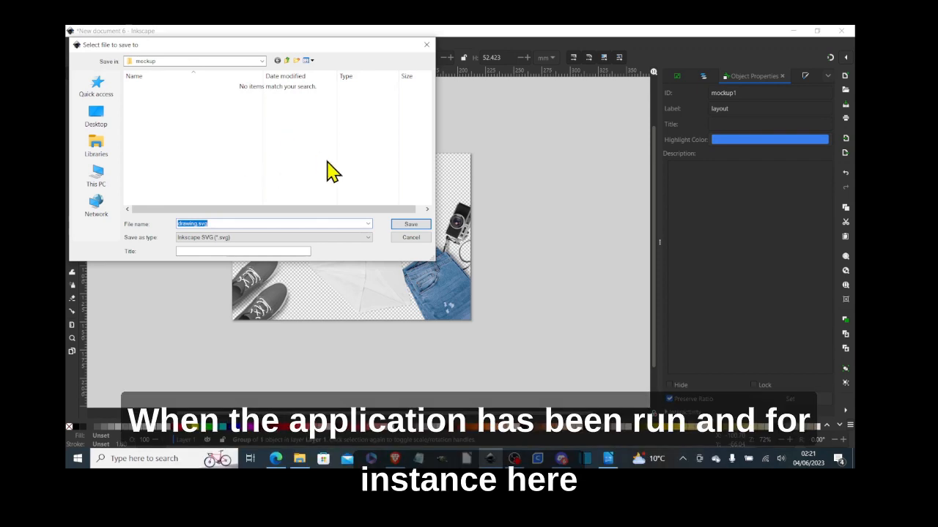
left_click(197, 223)
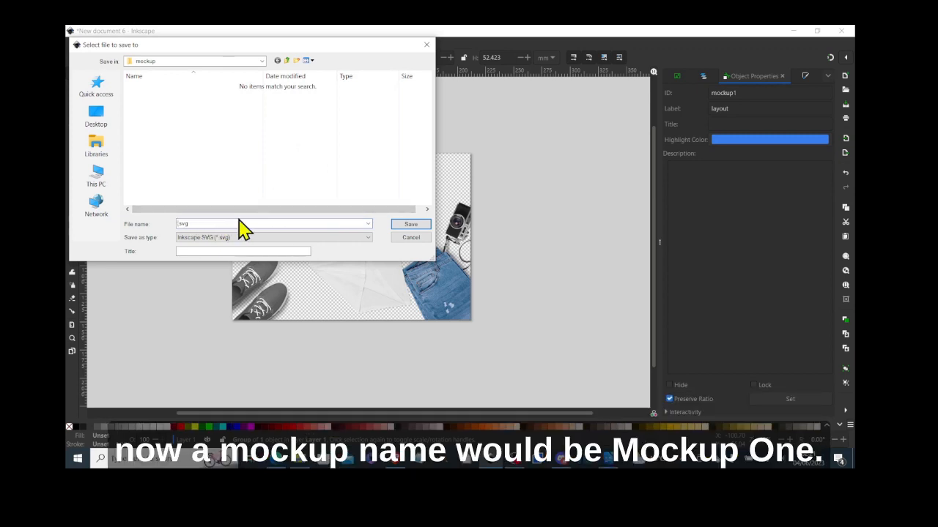
type("mockup1")
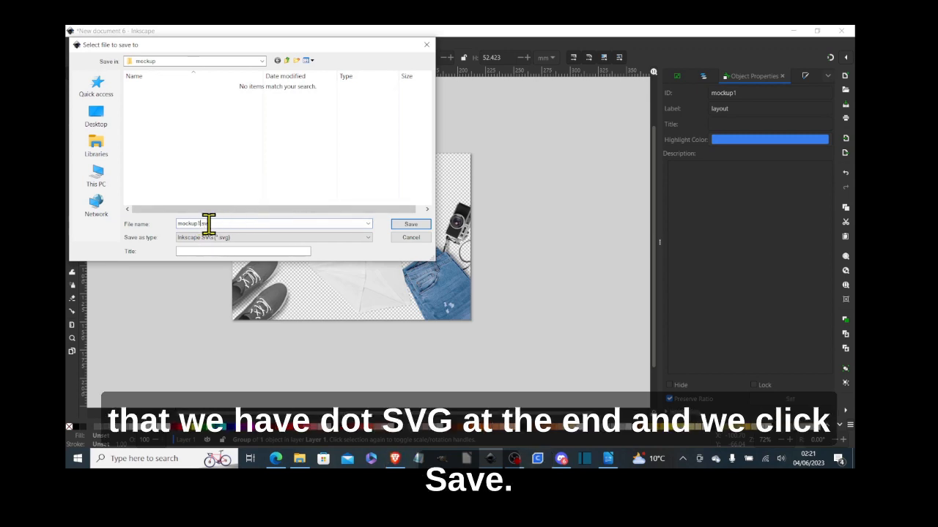
left_click(412, 225)
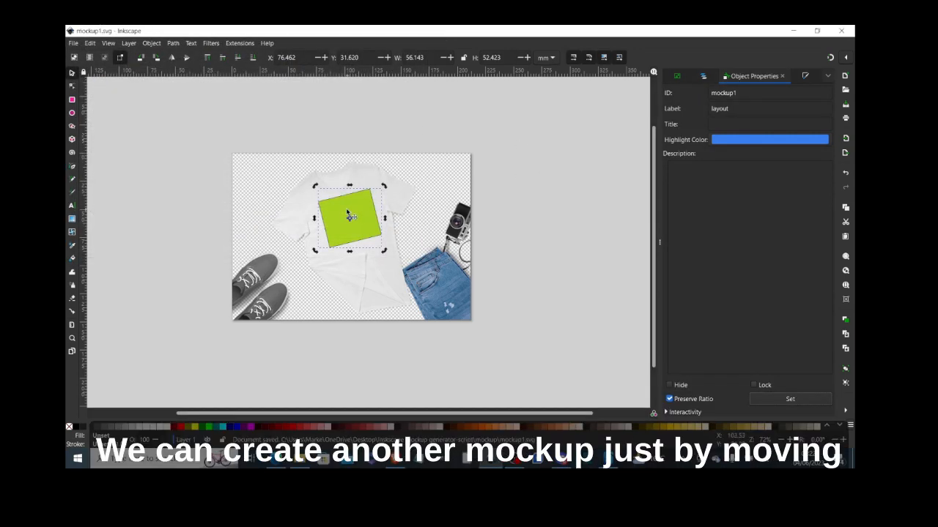
- Move the green design box lower on the shirt and change its ID to mockup2
left_click_drag(349, 215, 354, 248)
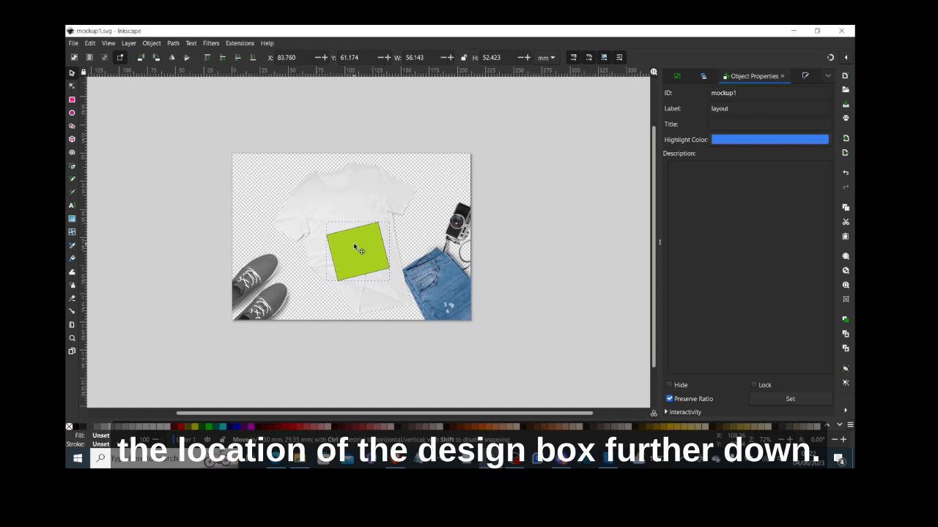
left_click_drag(354, 246, 354, 246)
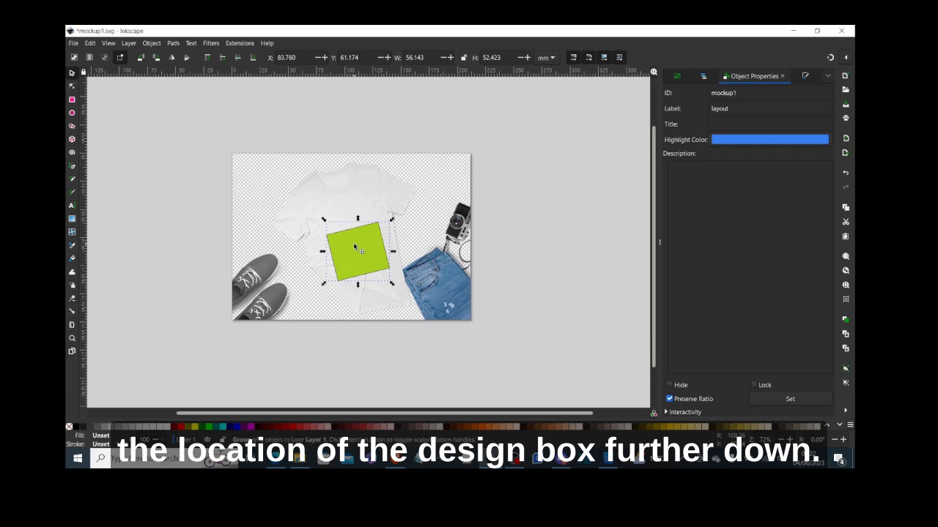
left_click(745, 93)
key("BackSpace")
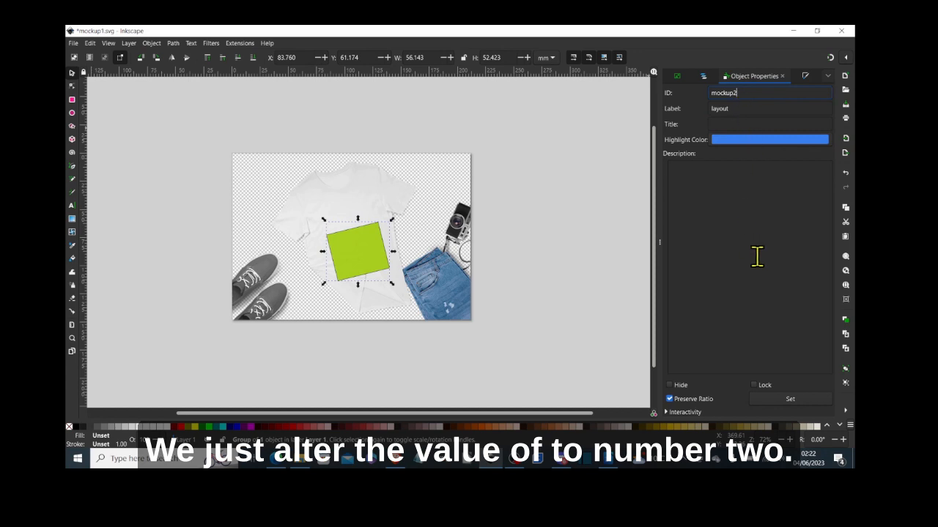
left_click(791, 399)
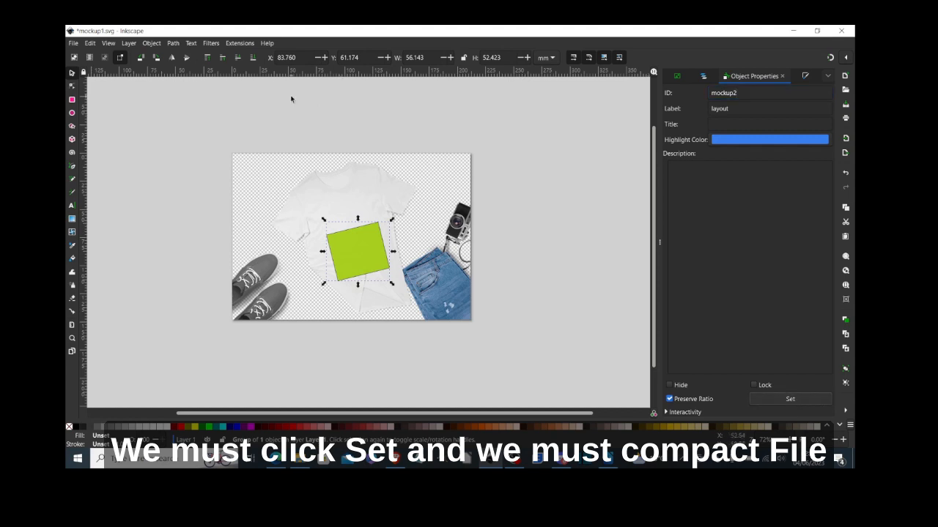
- Save the document as mockup2.svg in the mockup folder
left_click(73, 43)
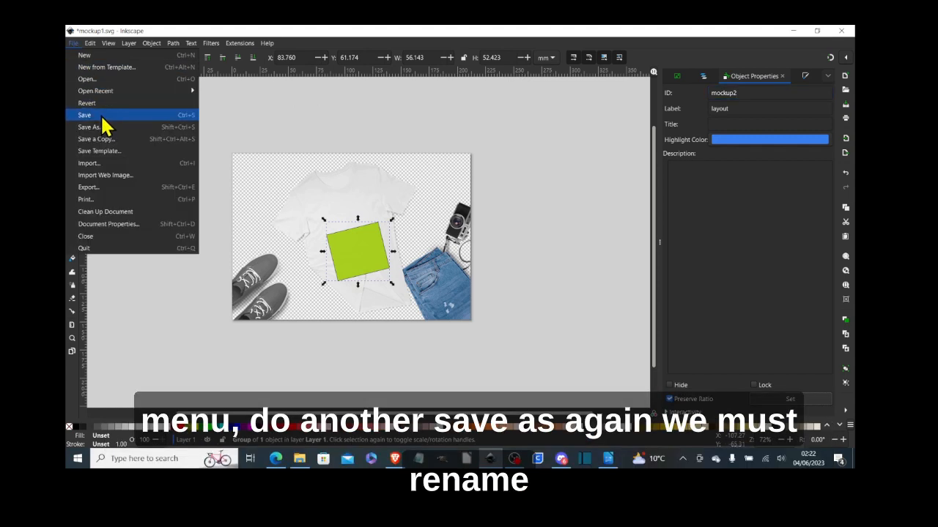
left_click(101, 128)
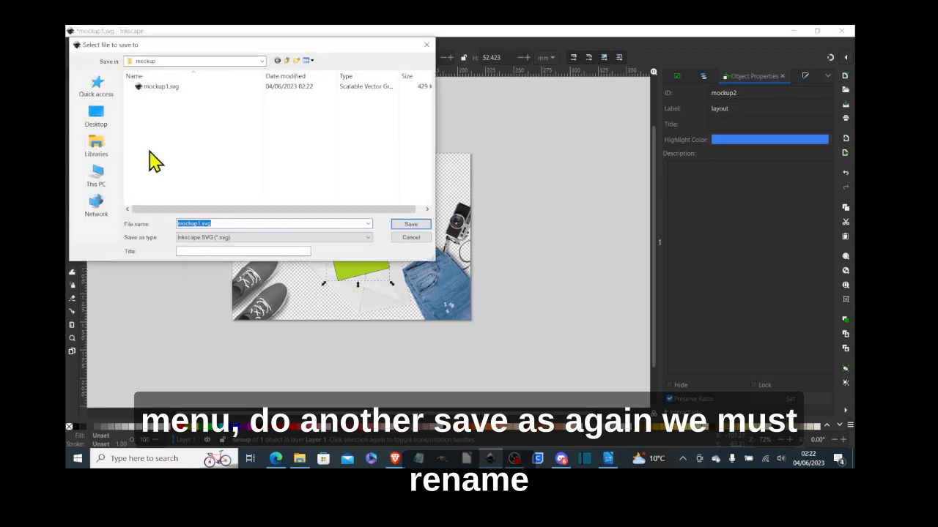
left_click(200, 223)
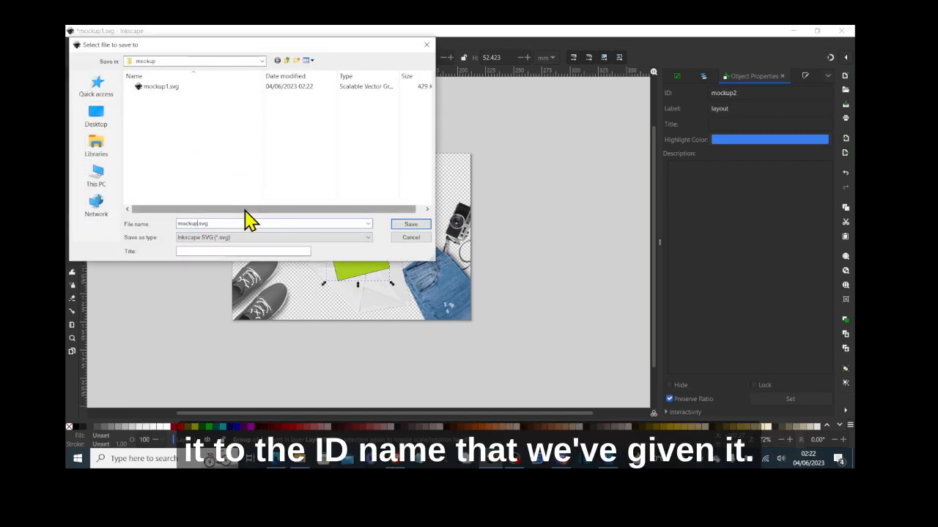
type("2")
left_click(407, 224)
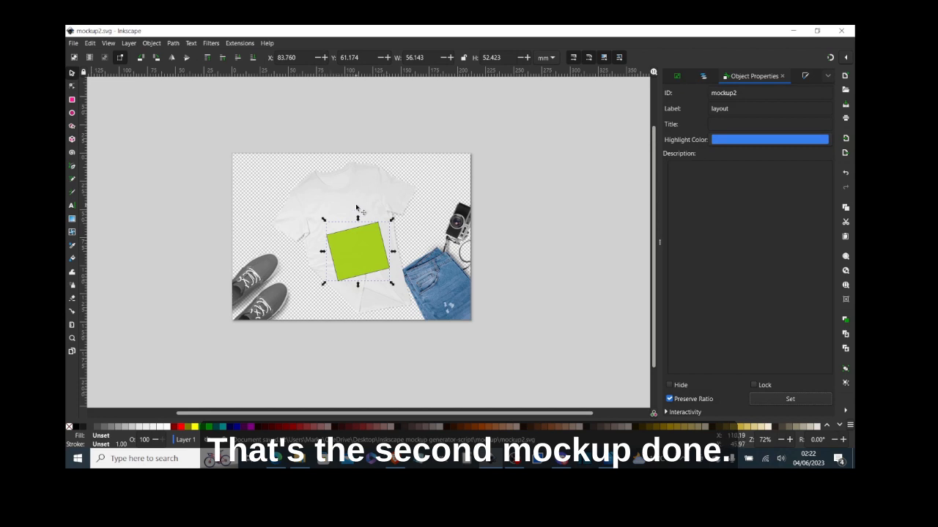
- Move the green box up near the collar and enter mockup3 as its new ID
left_click_drag(361, 258, 364, 211)
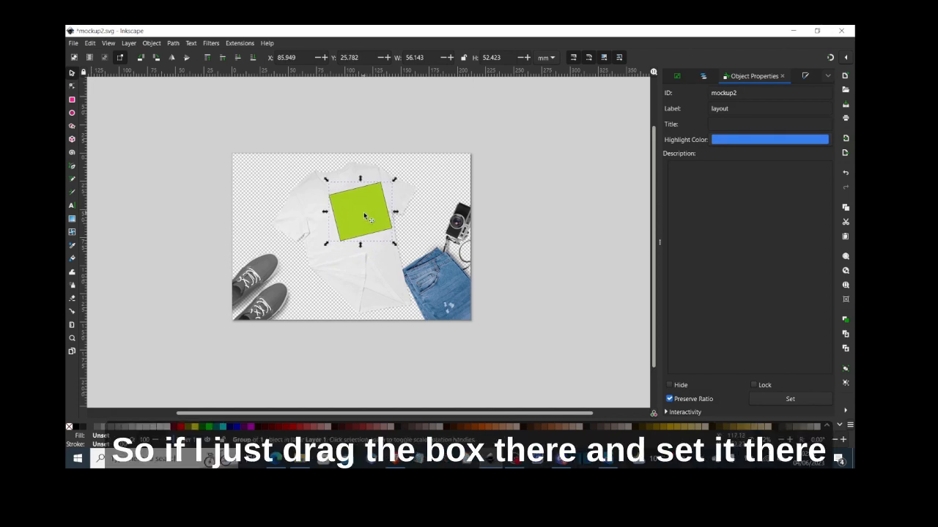
left_click(739, 93)
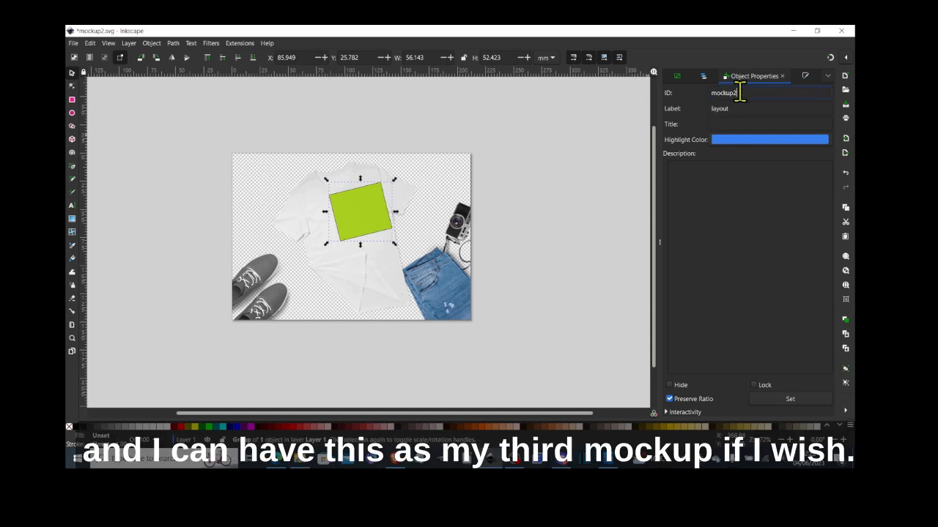
key("BackSpace")
type("3")
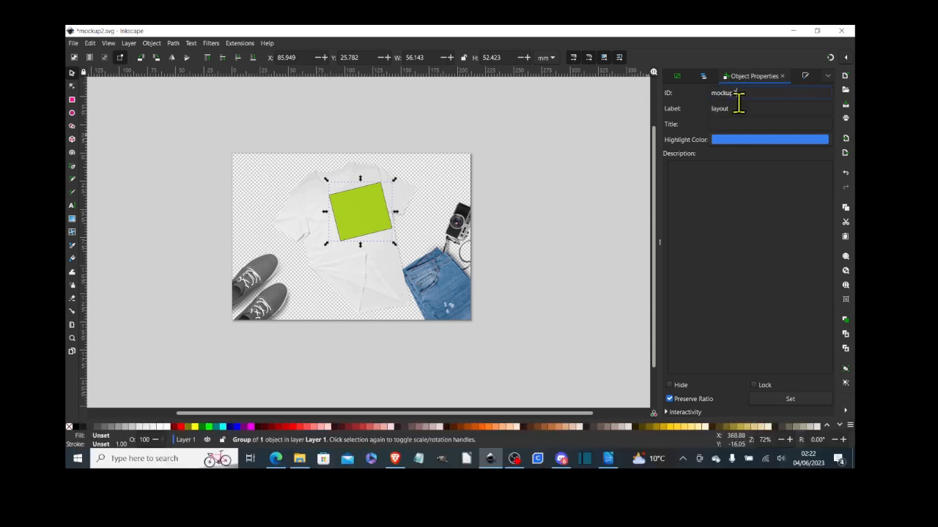
- Apply the ID mockup3 to the box and save the document as mockup3.svg
left_click(796, 401)
left_click(73, 43)
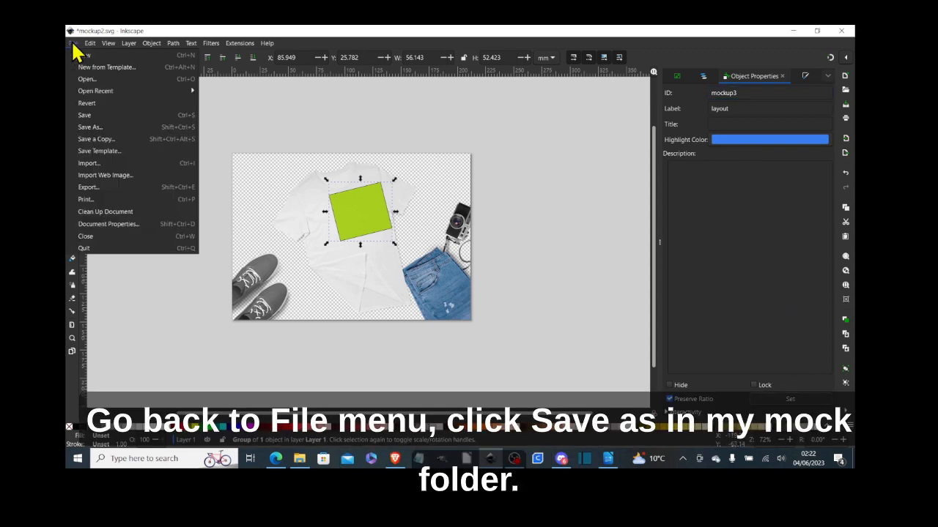
left_click(98, 129)
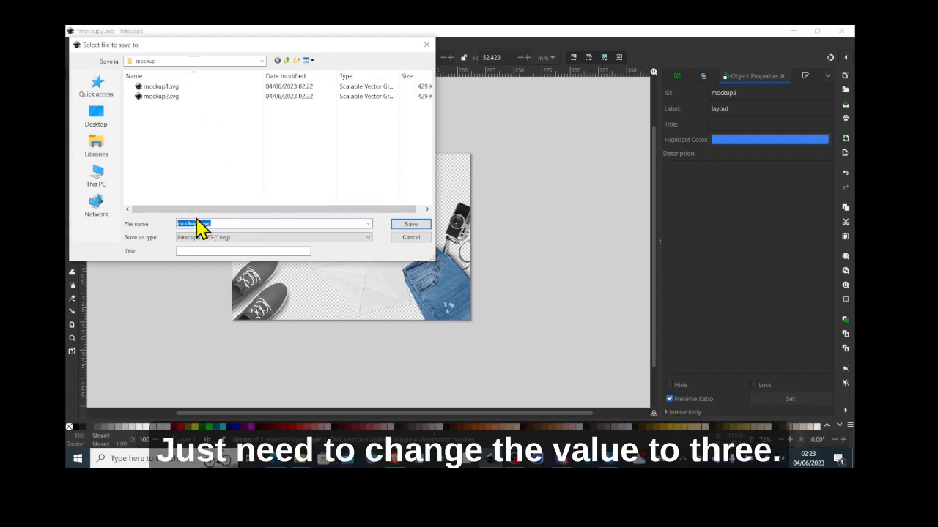
left_click(201, 223)
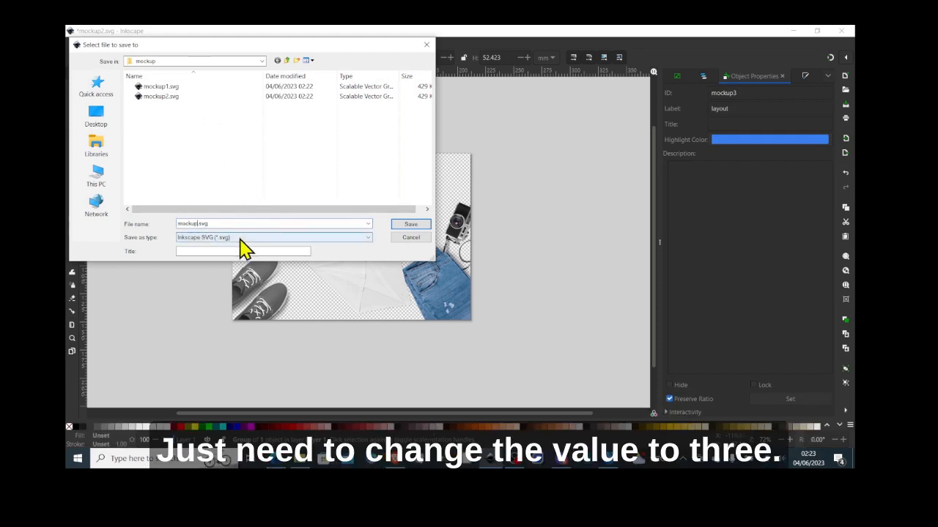
type("3")
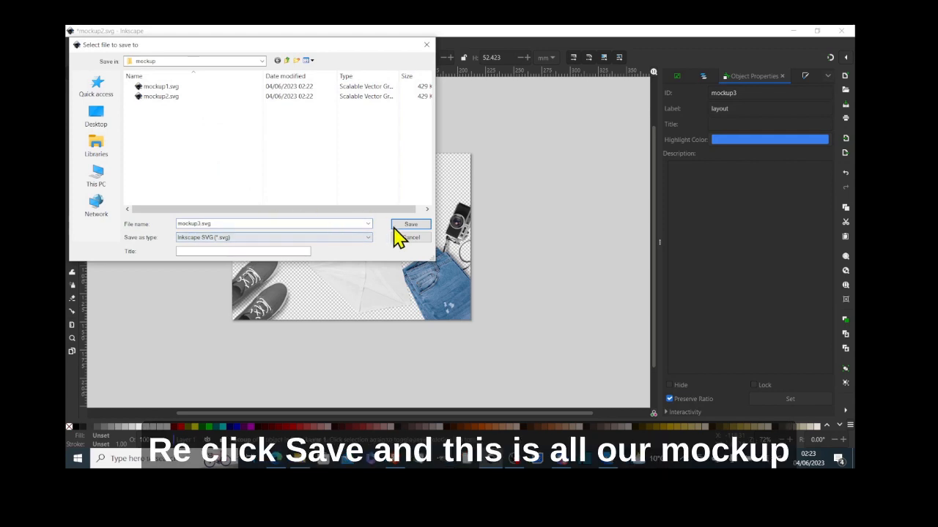
left_click(408, 225)
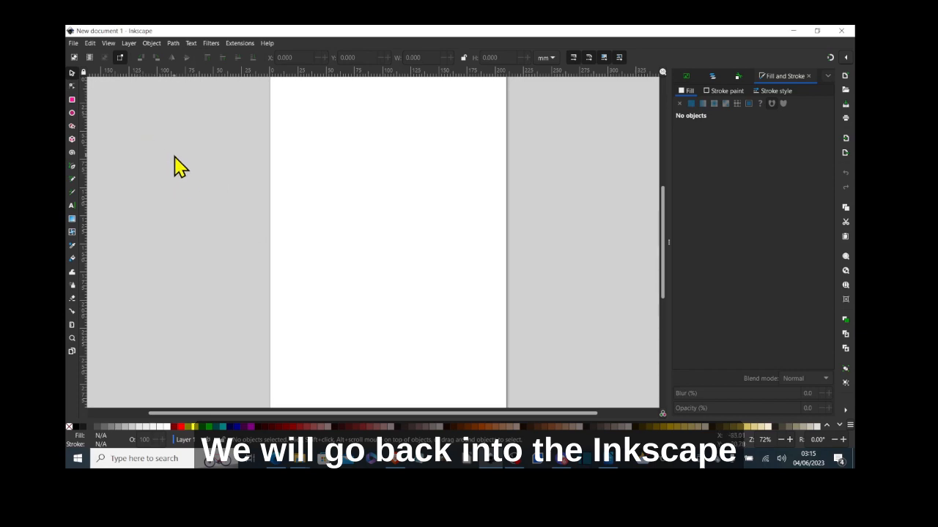
- Open Dog Silhouette-01.svg from the Mockup and logo > dog logo folder
left_click(75, 44)
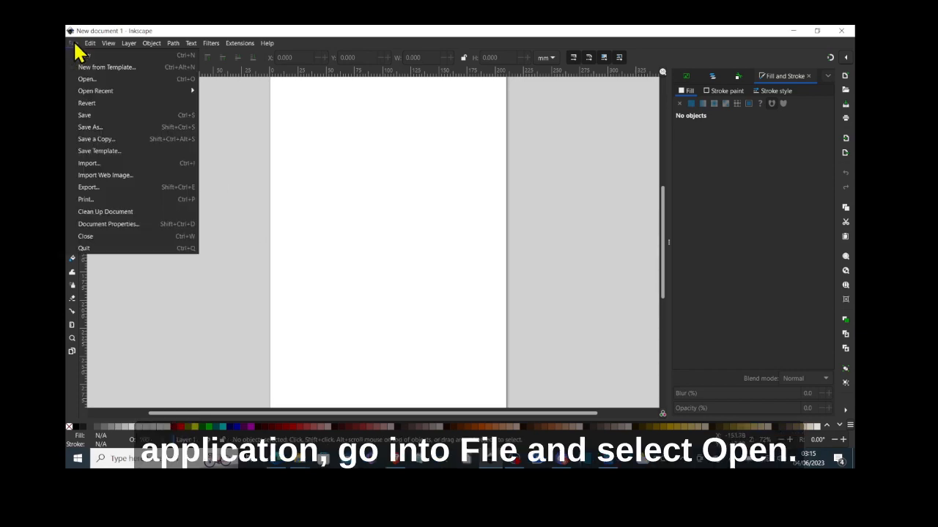
left_click(93, 80)
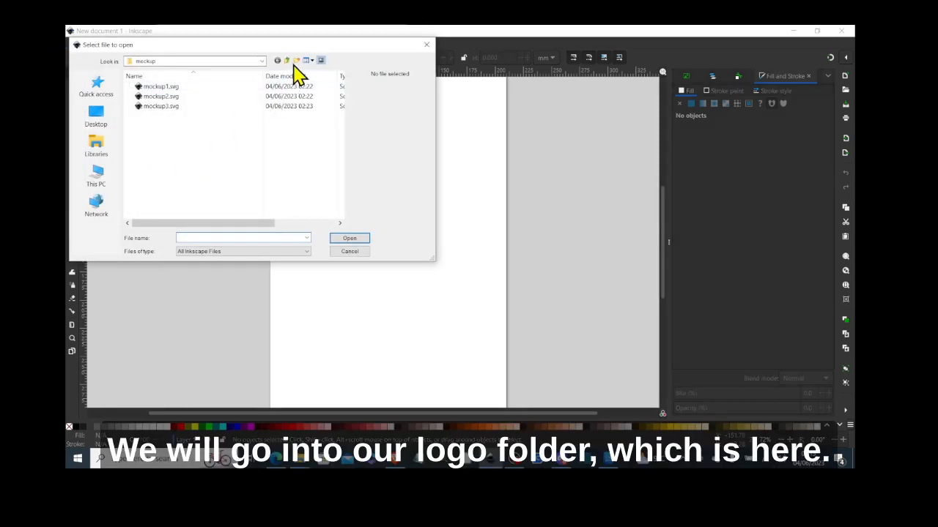
left_click(288, 61)
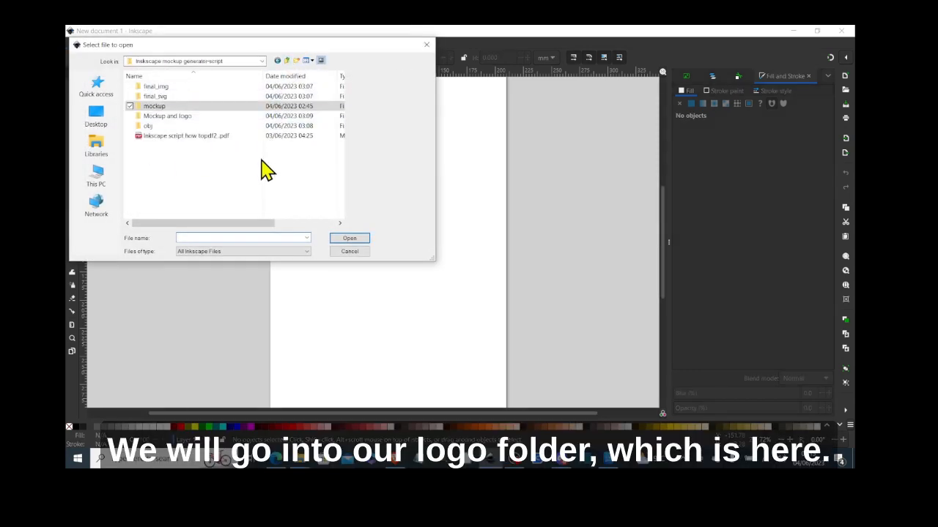
double_click(238, 116)
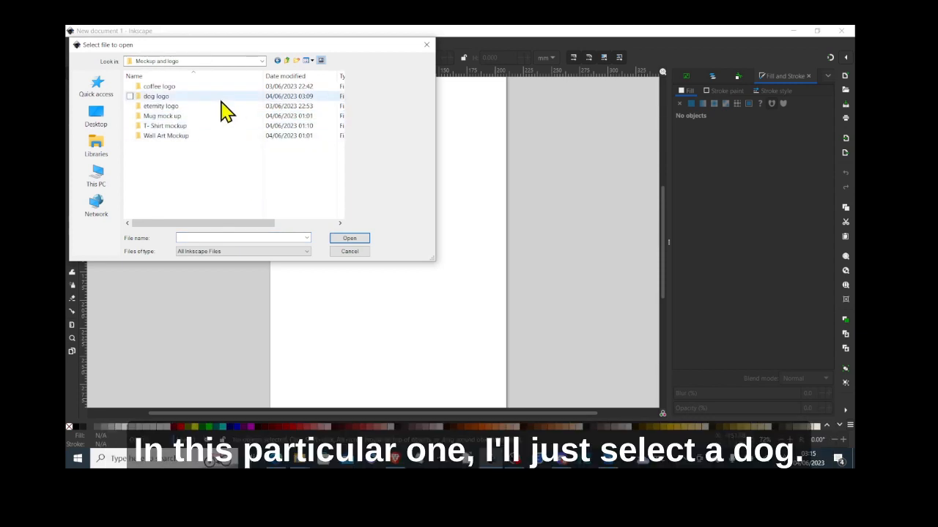
double_click(221, 98)
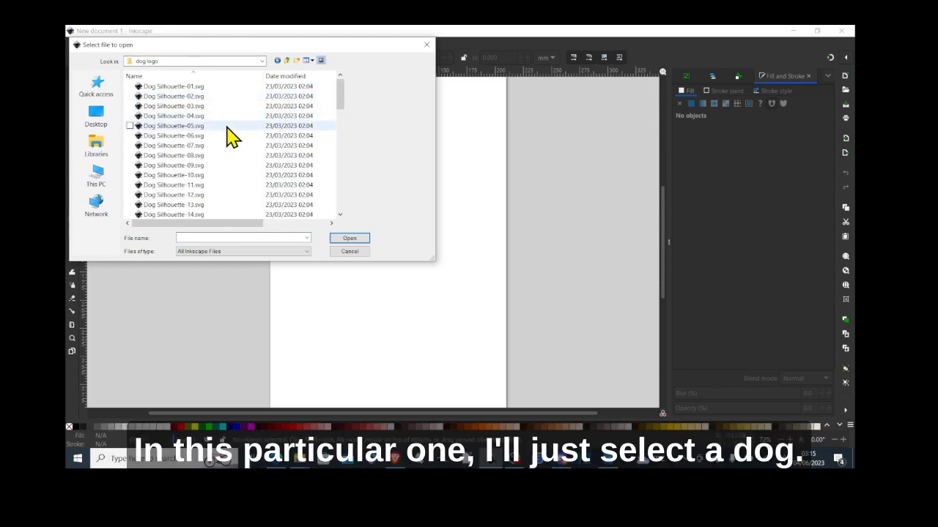
left_click(217, 91)
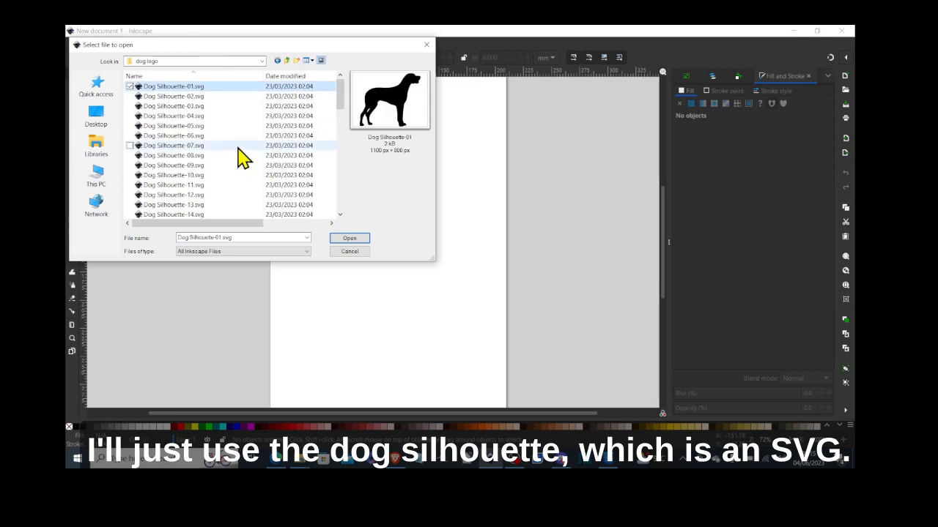
left_click(346, 239)
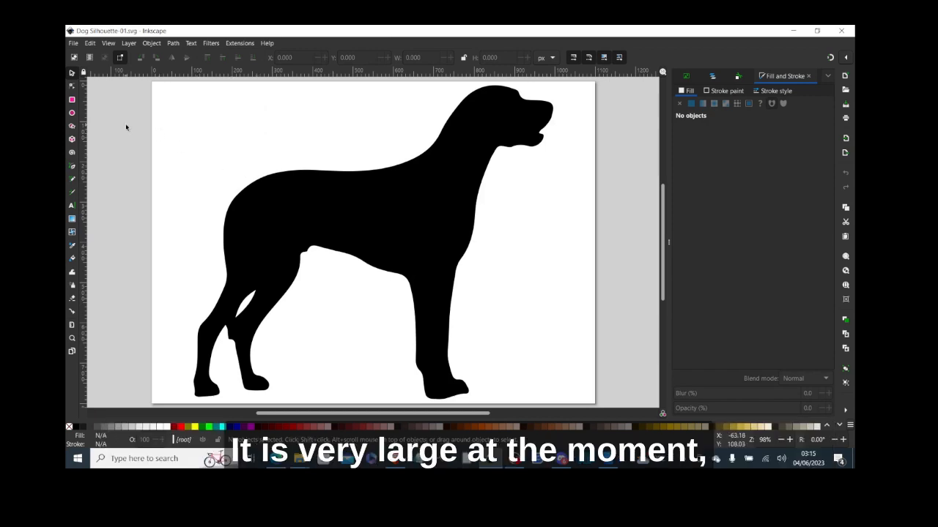
- Zoom out two steps on the dog drawing and return to the Selector tool
left_click(72, 339)
left_click(90, 58)
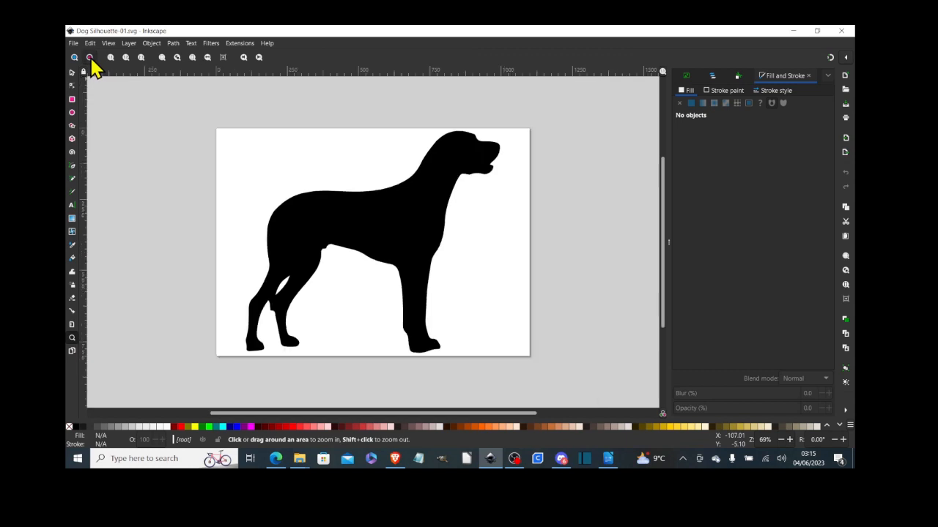
left_click(90, 58)
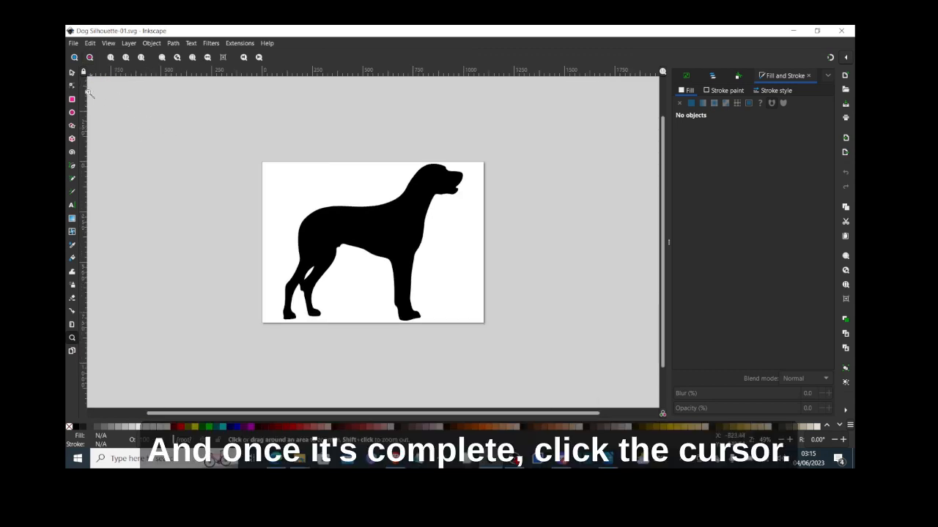
left_click(72, 74)
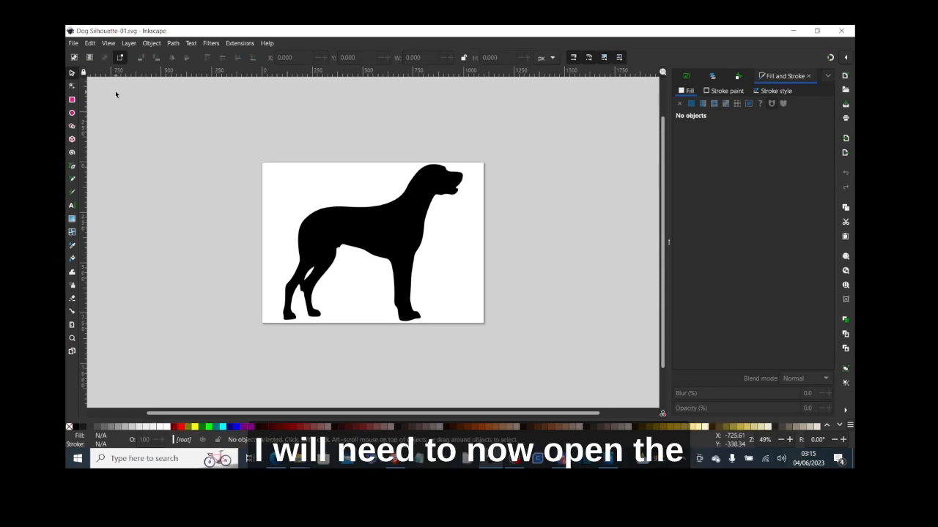
left_click(74, 45)
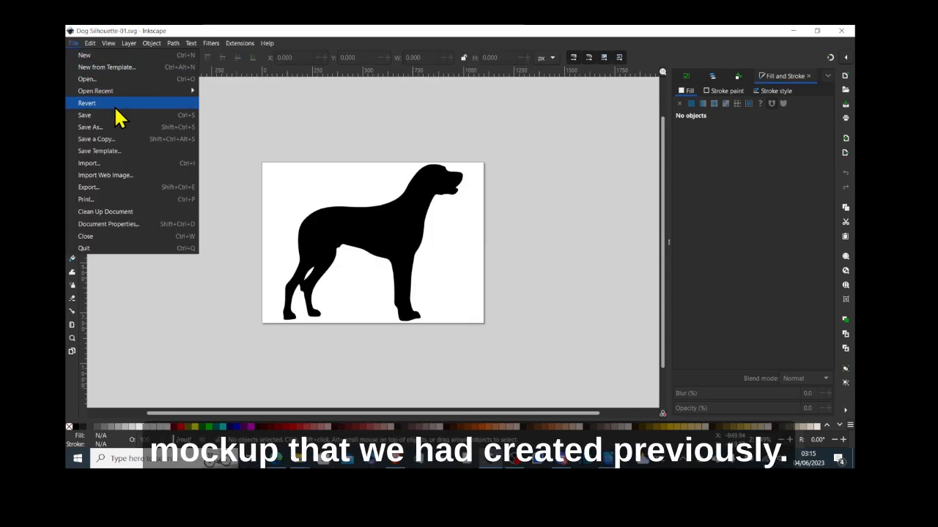
- Open mockup1.svg from the mockup folder
left_click(117, 79)
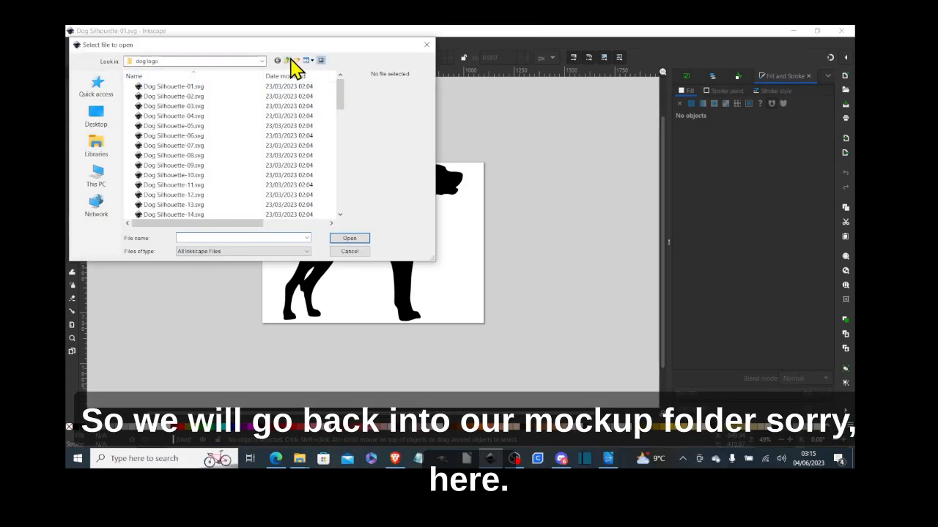
left_click(288, 61)
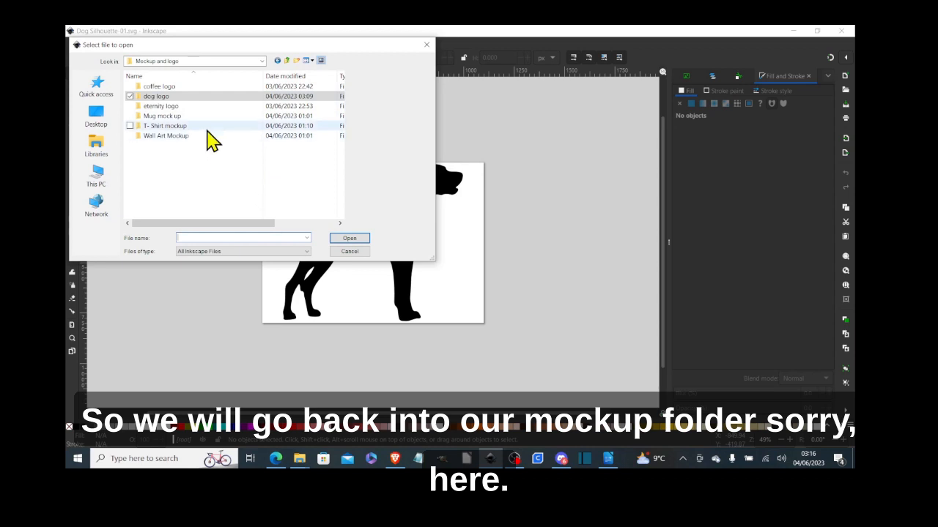
left_click(285, 61)
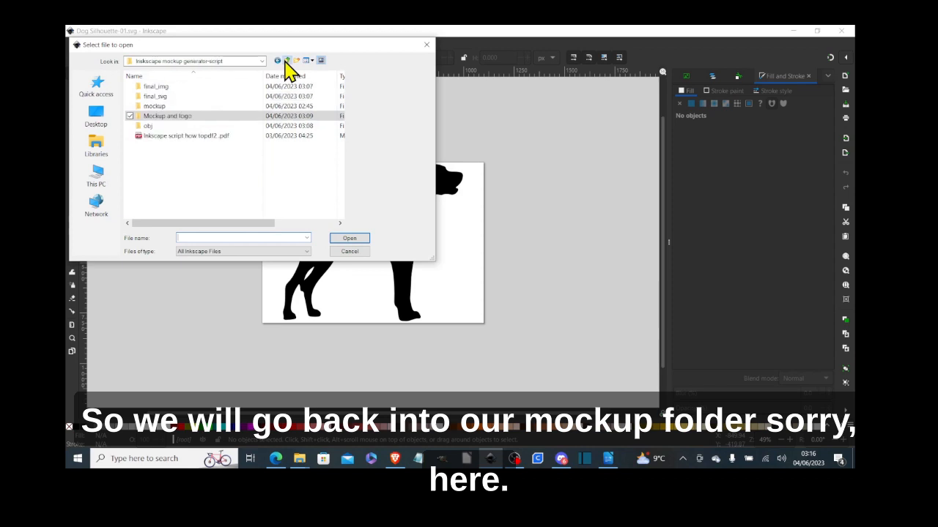
double_click(226, 107)
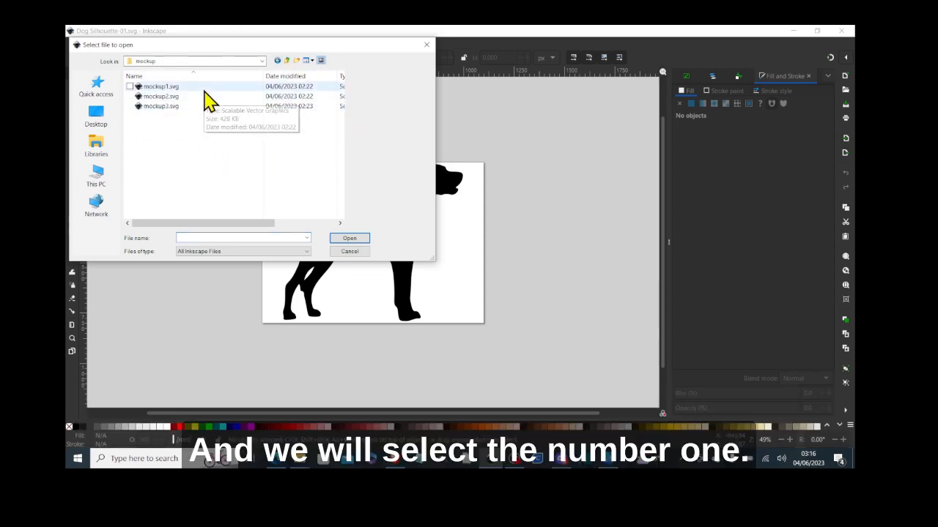
left_click(205, 91)
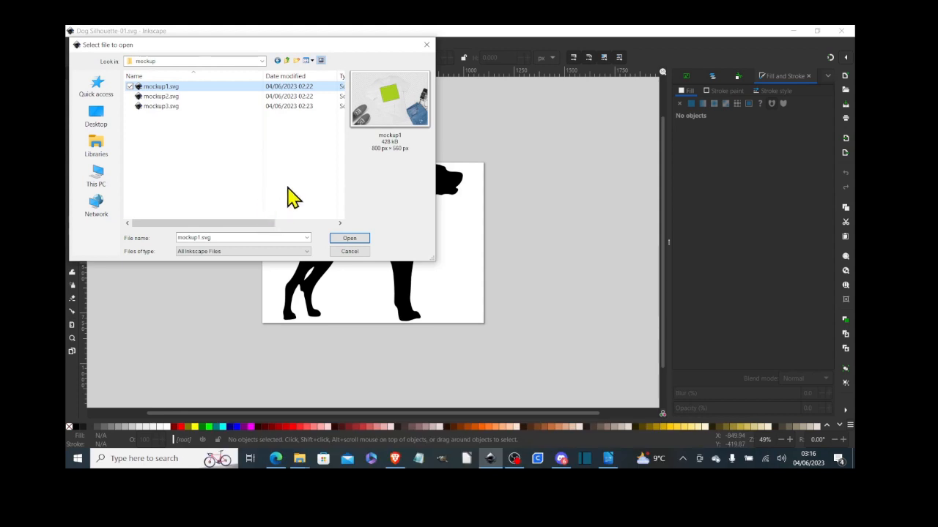
left_click(339, 240)
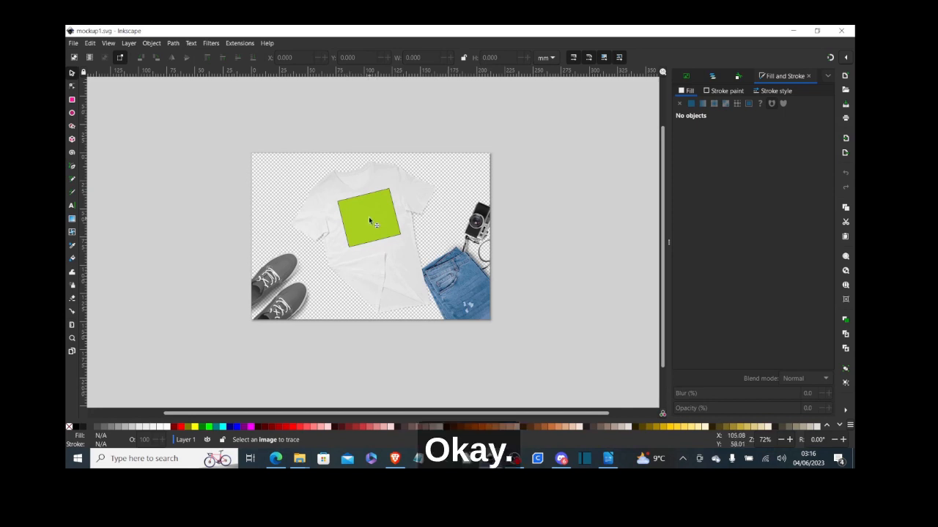
- Copy the green design-area square from the t-shirt and return to the Dog Silhouette-01 window
left_click(368, 222)
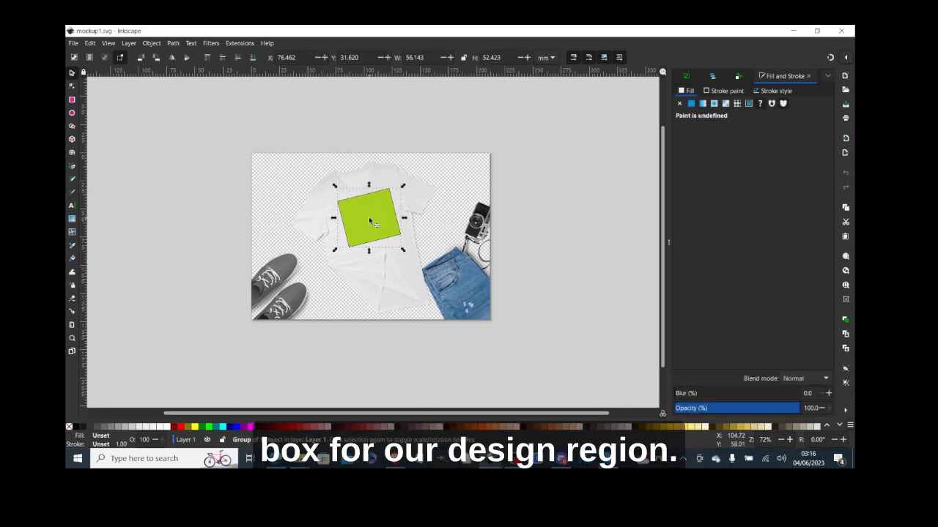
right_click(370, 222)
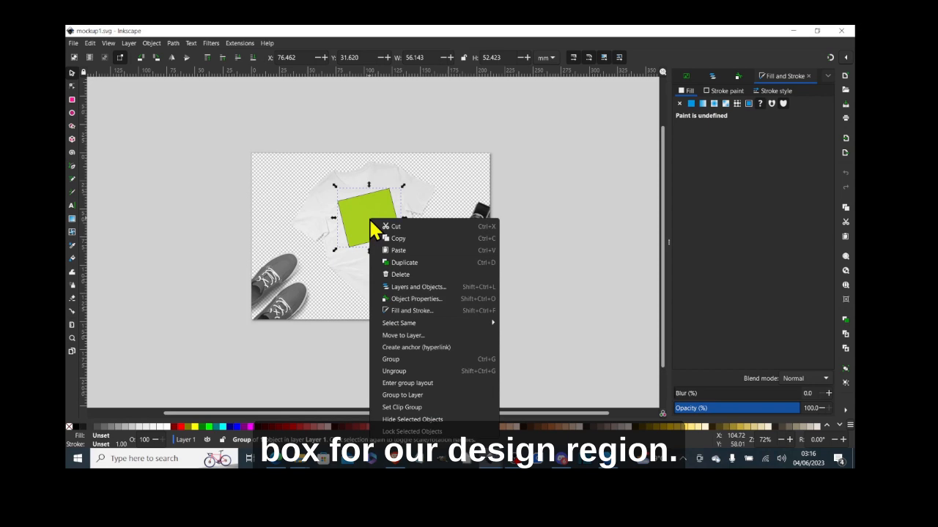
left_click(389, 240)
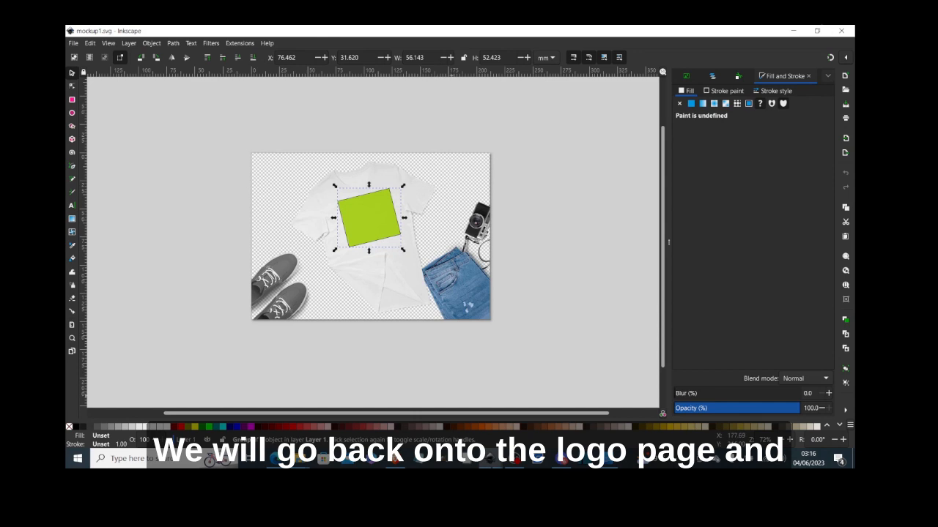
mouse_move(496, 464)
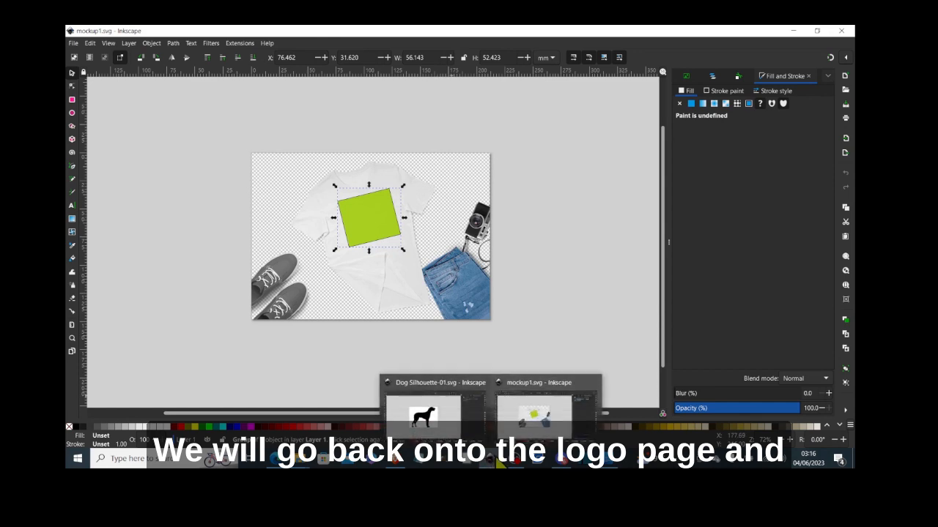
left_click(472, 438)
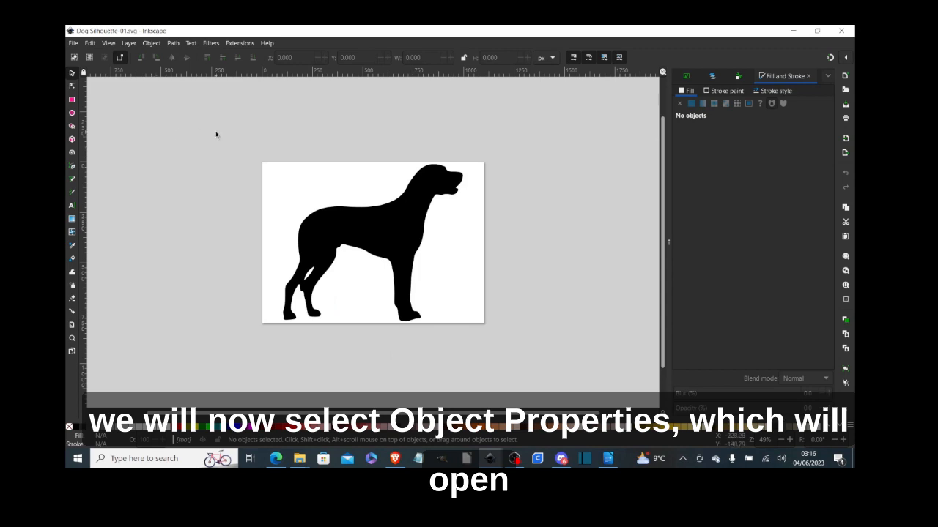
- Show the Object Properties panel and paste the first green box at the page's upper left
left_click(153, 44)
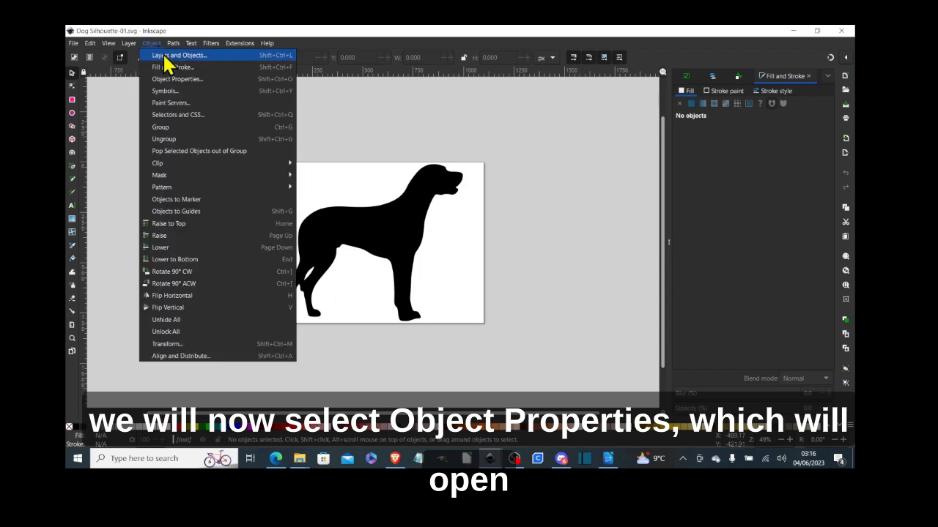
left_click(173, 81)
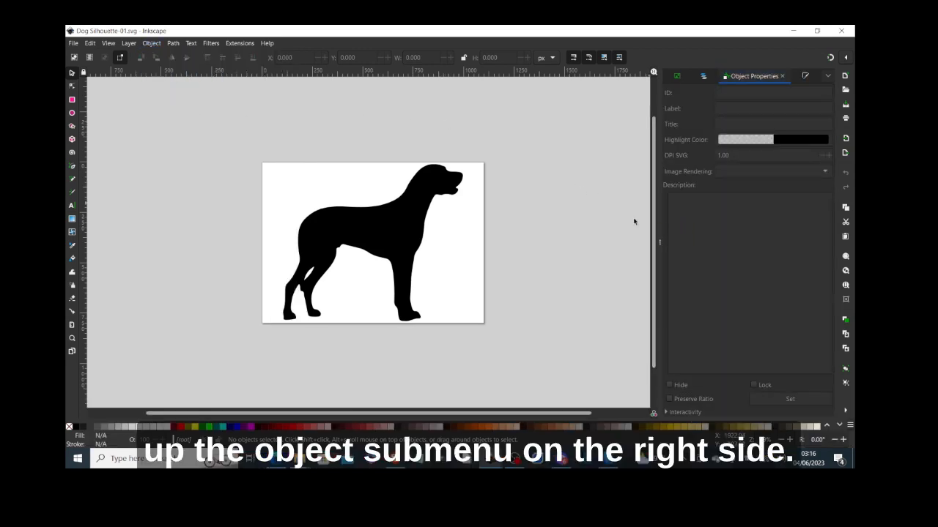
right_click(143, 134)
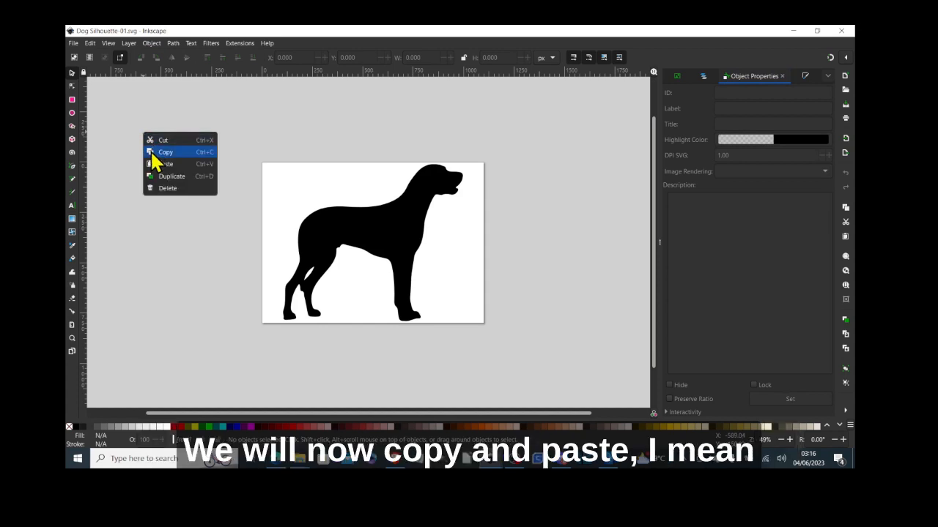
left_click(155, 164)
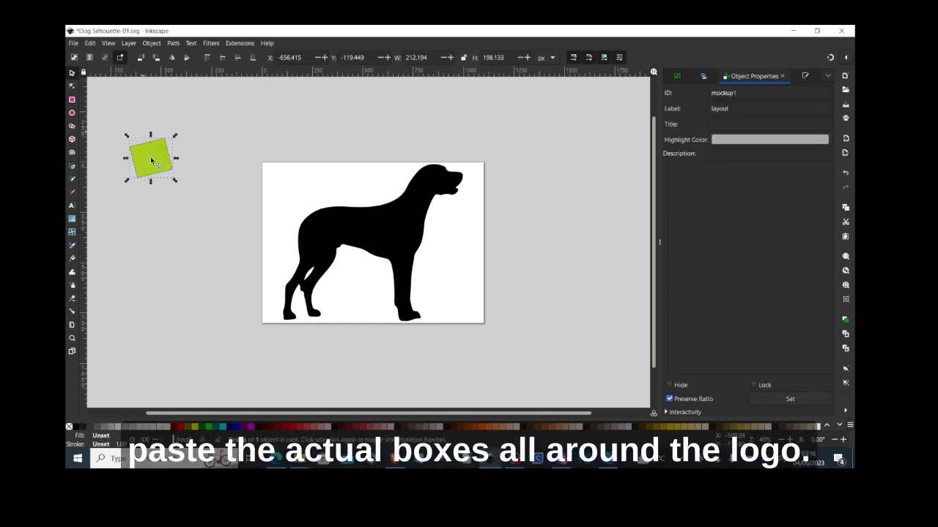
- Paste three more green boxes at the lower left, upper right and lower right of the page
right_click(152, 259)
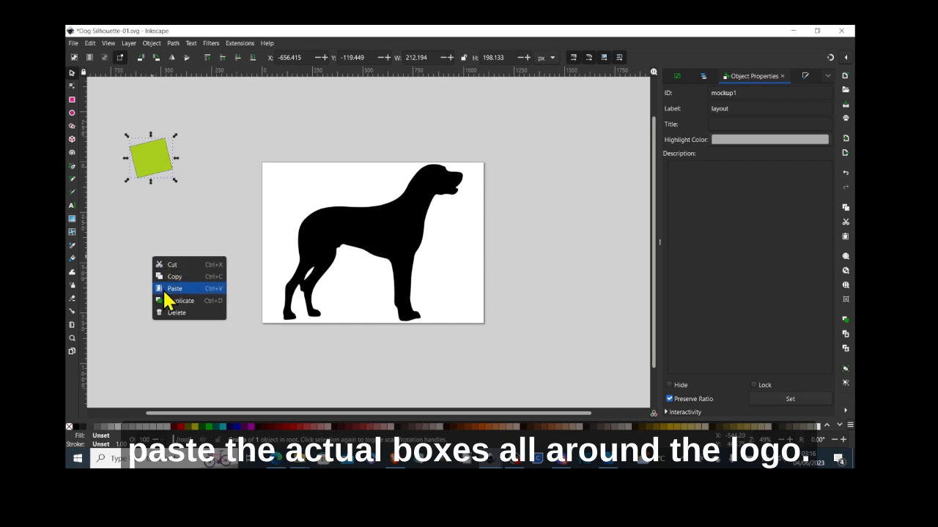
left_click(172, 288)
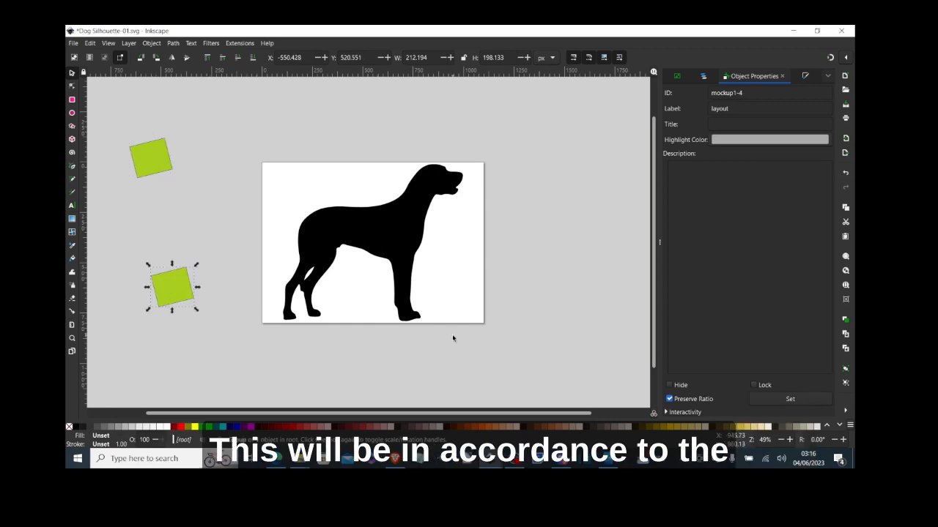
right_click(509, 113)
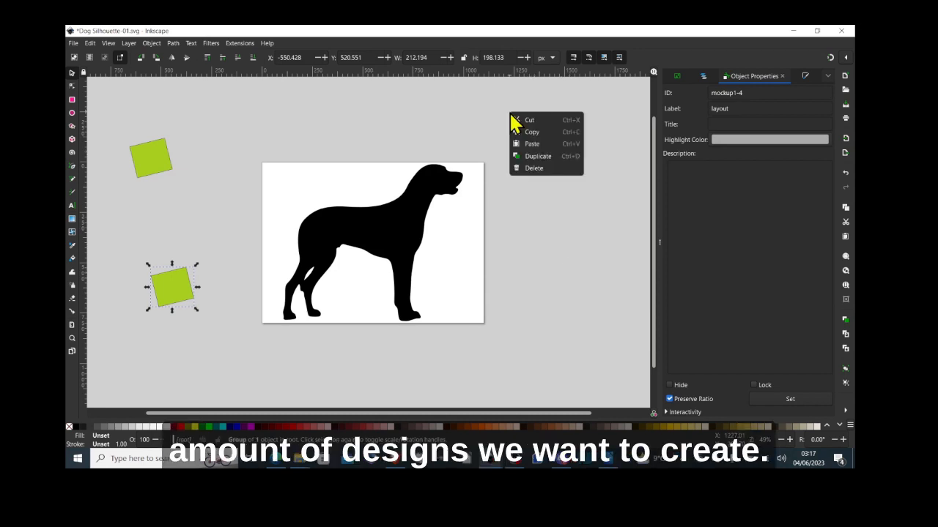
left_click(518, 143)
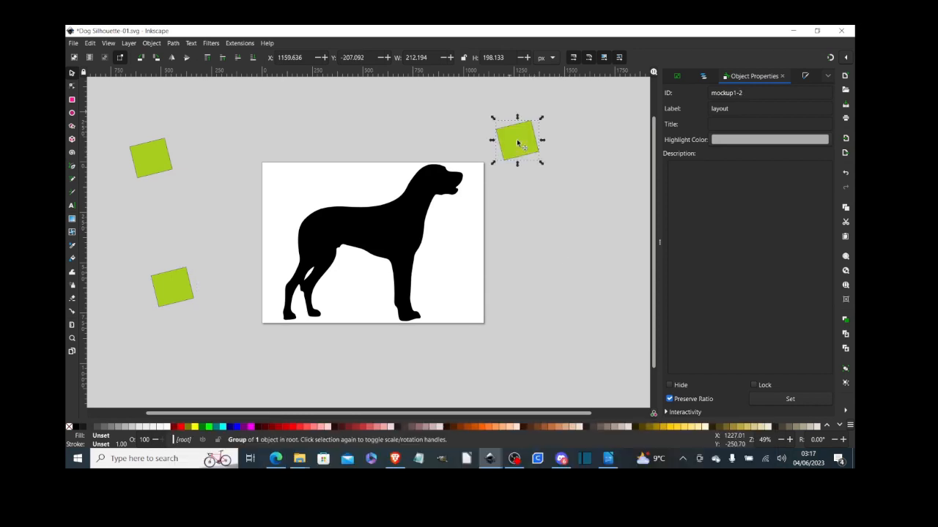
right_click(547, 286)
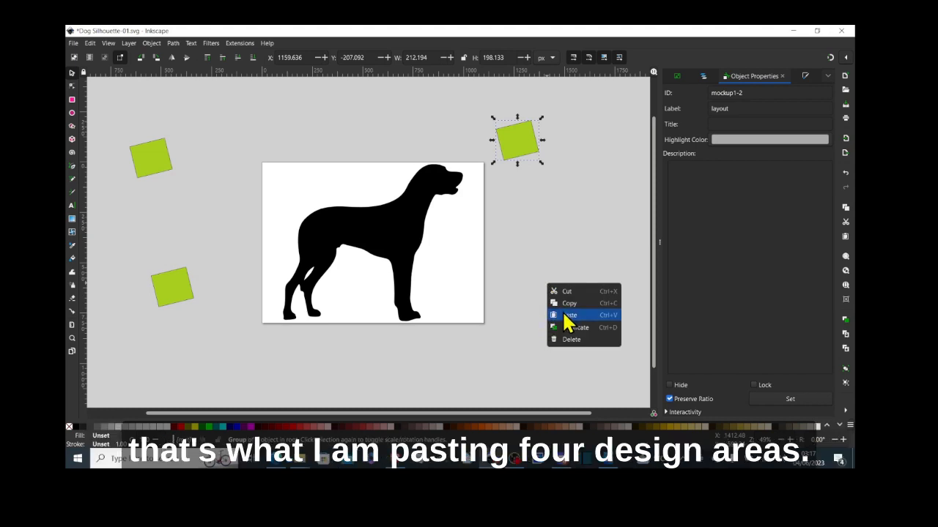
left_click(562, 315)
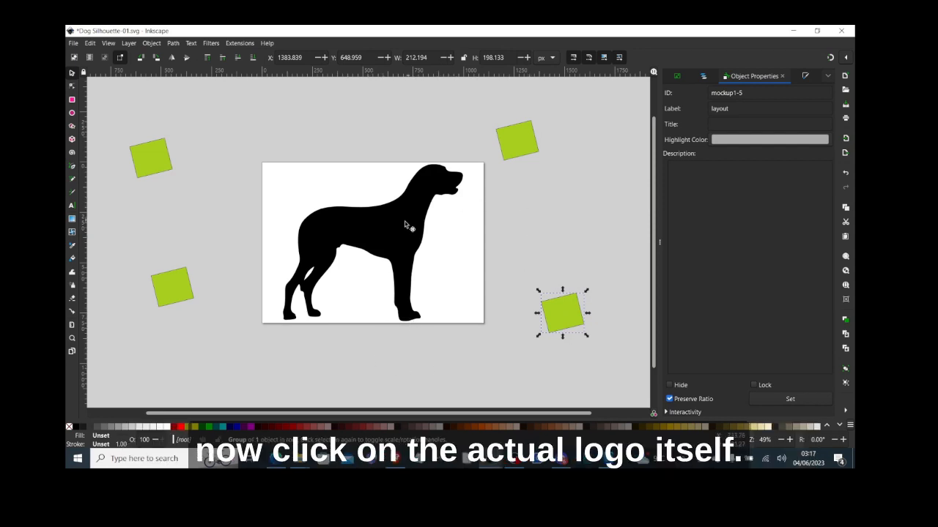
- Copy the dog silhouette and paste a copy above the page at the upper left
left_click(390, 234)
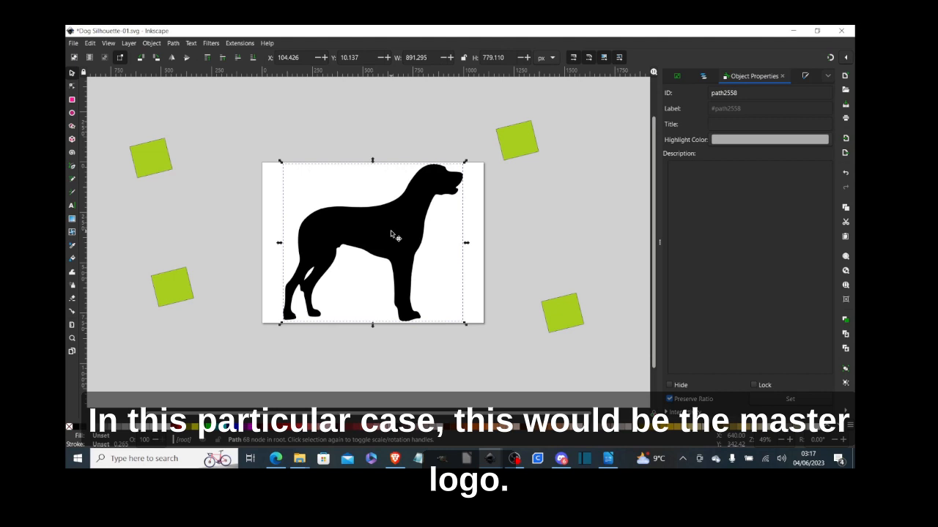
right_click(392, 238)
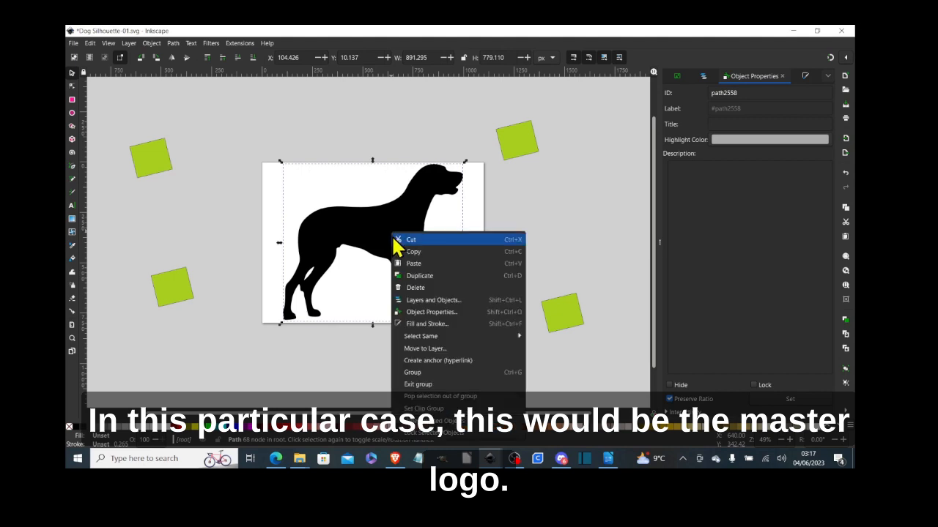
left_click(403, 252)
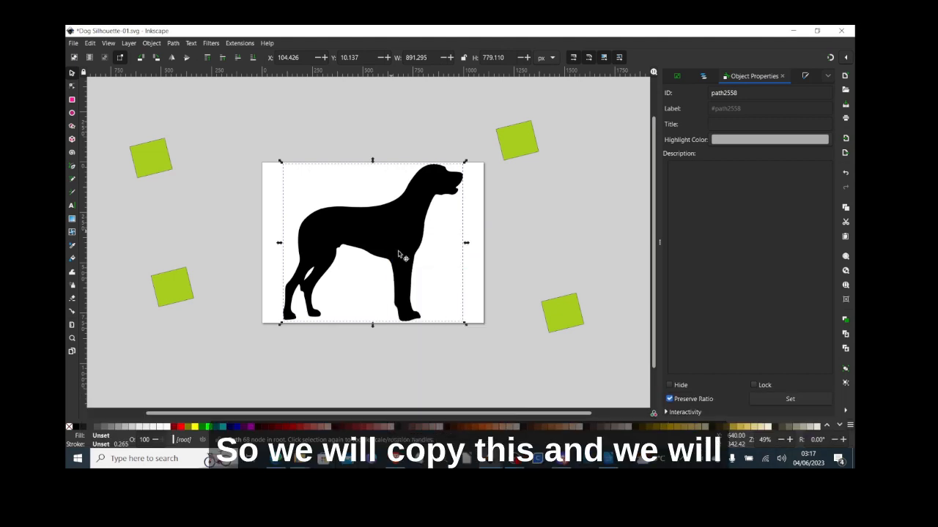
right_click(194, 90)
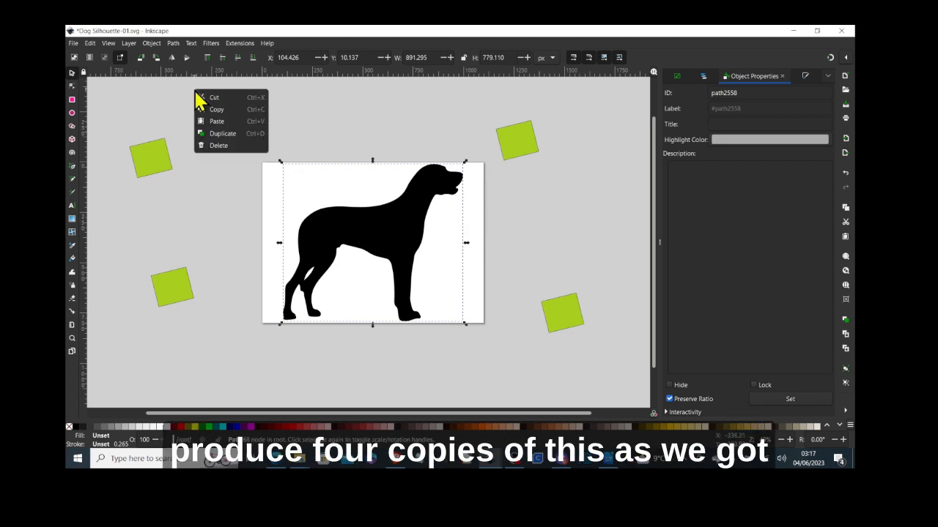
left_click(235, 119)
mouse_move(228, 115)
left_mouse_down()
mouse_move(224, 75)
mouse_move(227, 120)
left_mouse_up()
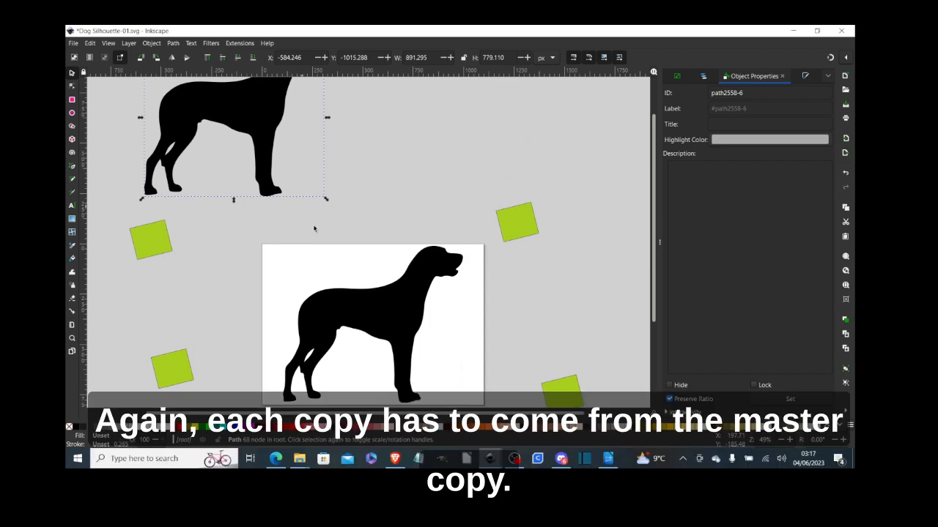
- Paste another copy of the master dog at the upper right of the canvas
left_click(374, 322)
right_click(376, 323)
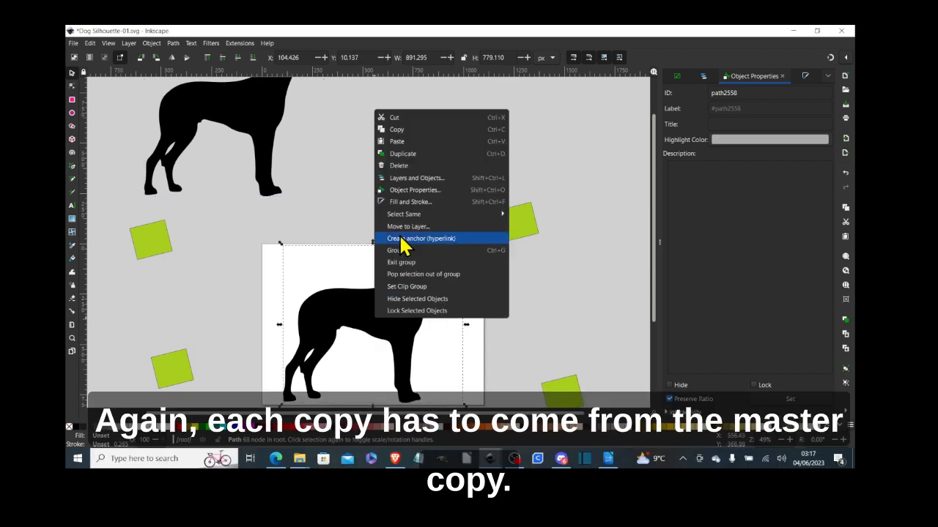
left_click(411, 130)
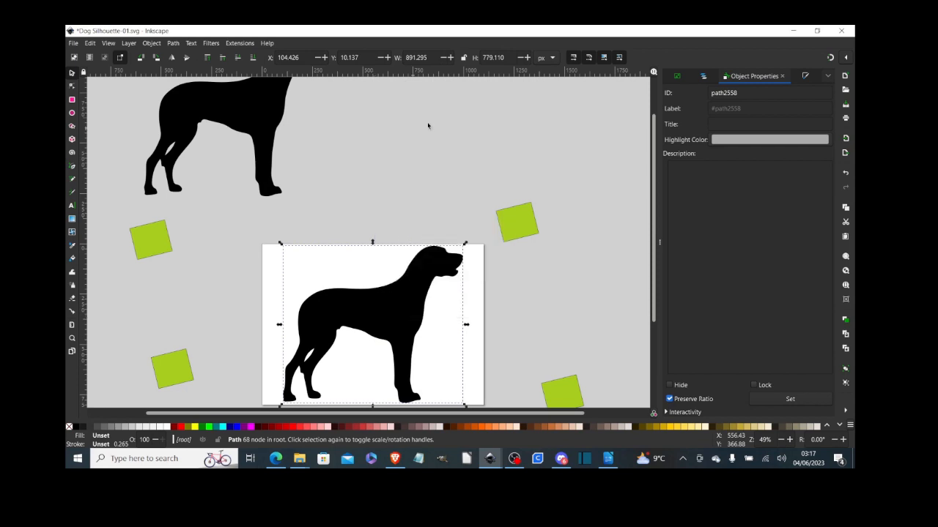
right_click(479, 90)
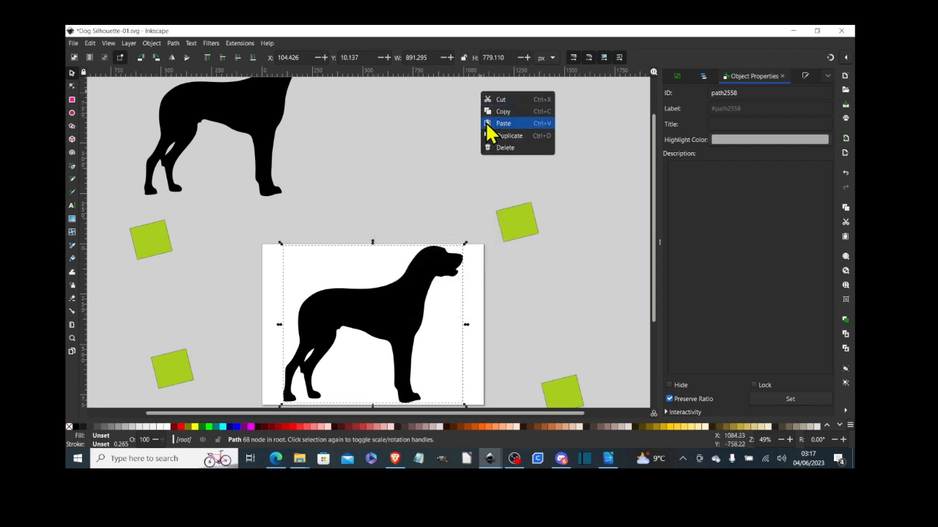
left_click(486, 124)
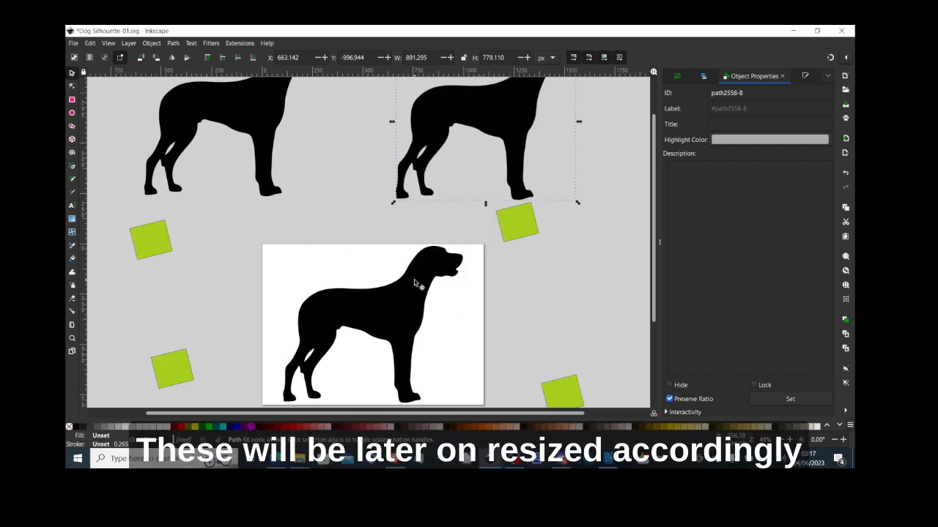
- Paste a third dog copy and drag it below the white box
right_click(388, 320)
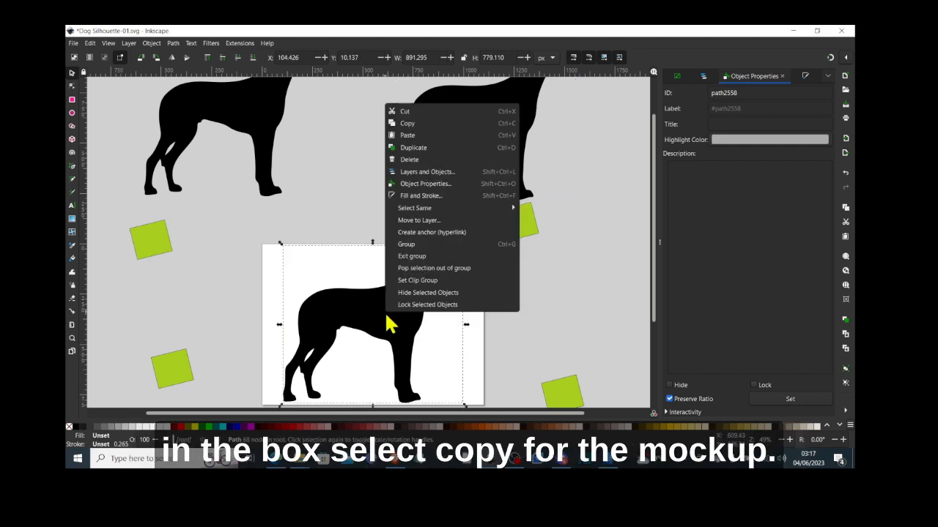
left_click(422, 123)
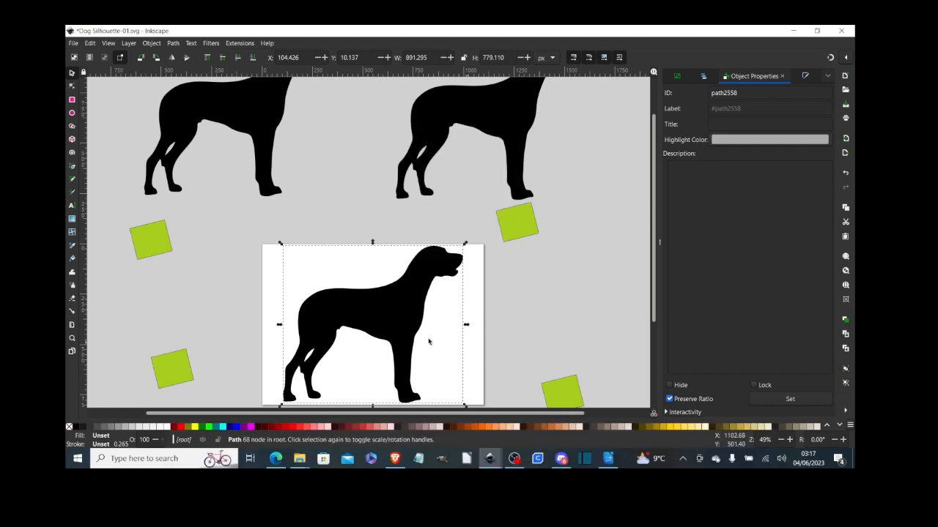
right_click(545, 303)
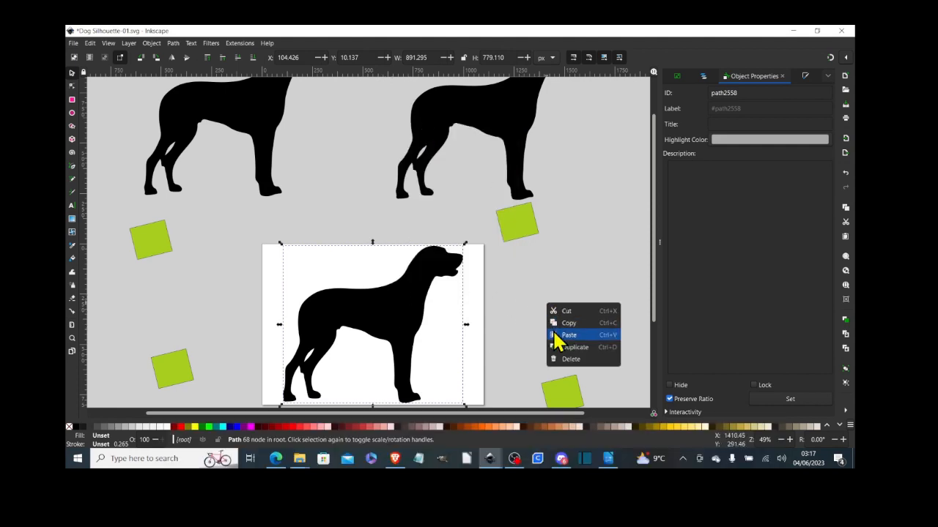
left_click(561, 335)
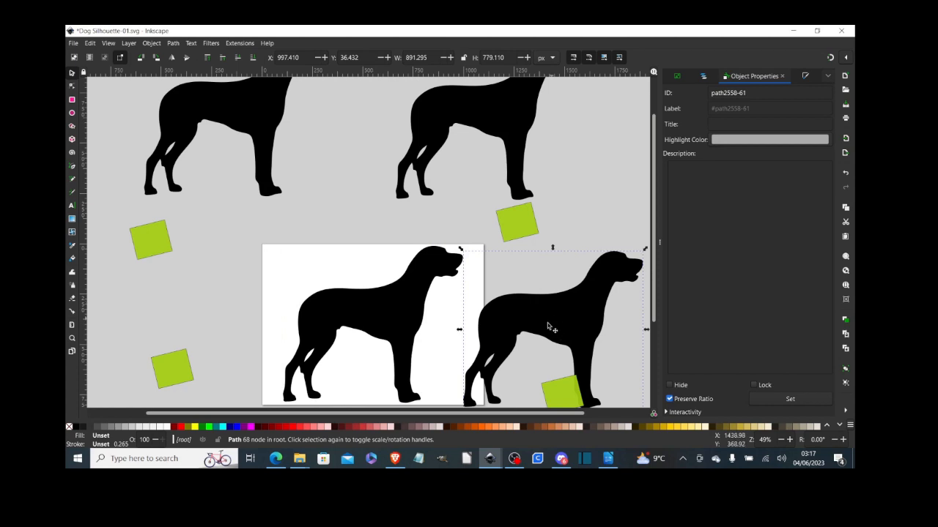
left_click_drag(547, 322, 471, 433)
mouse_move(452, 399)
left_mouse_down()
mouse_move(468, 366)
mouse_move(459, 387)
left_mouse_up()
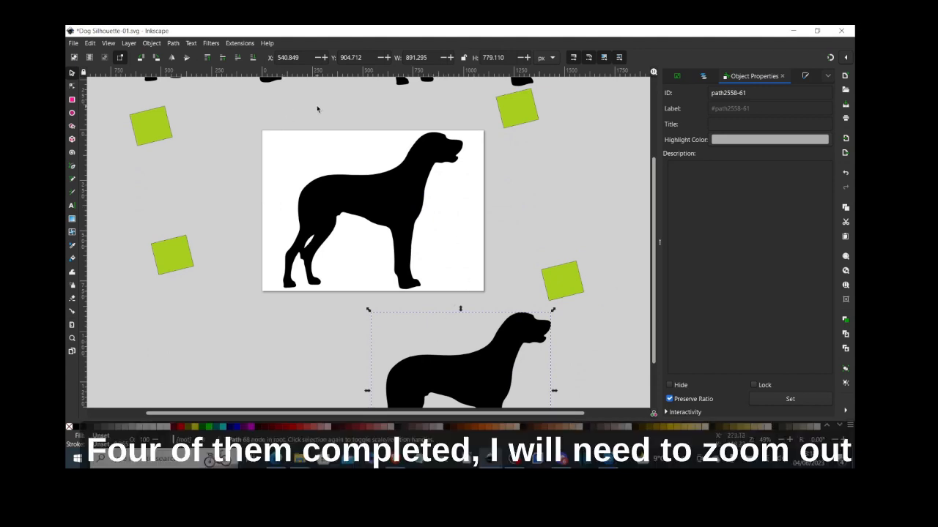
- Zoom out two steps to see all four dogs and green boxes, then return to the Selector tool
left_click(71, 338)
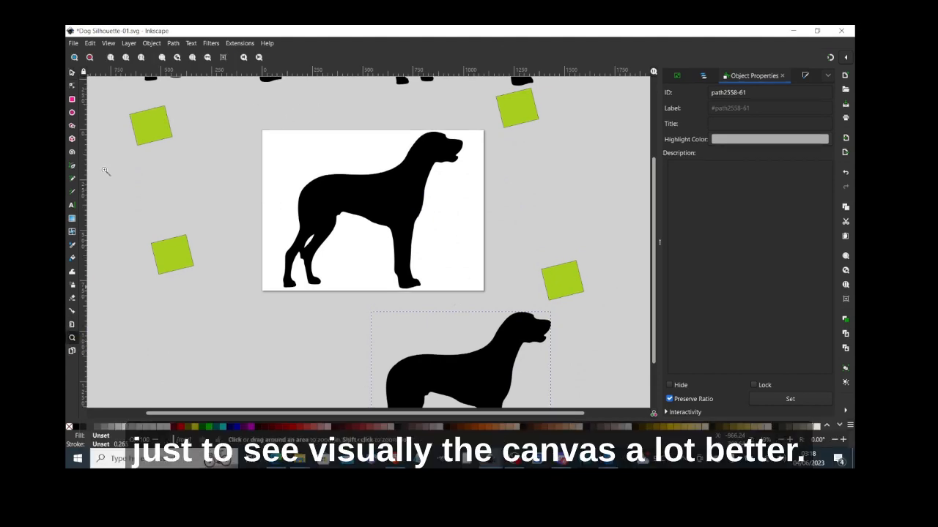
left_click(90, 59)
left_click(90, 58)
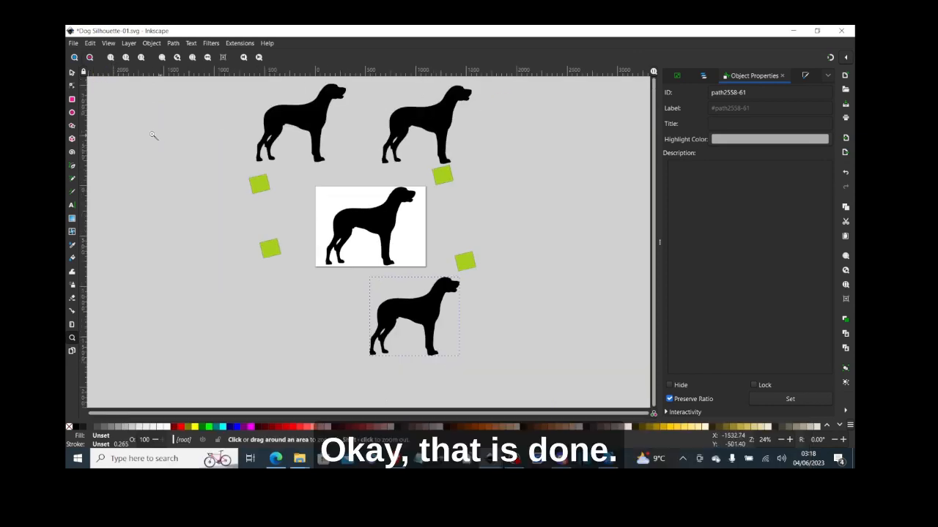
left_click(73, 73)
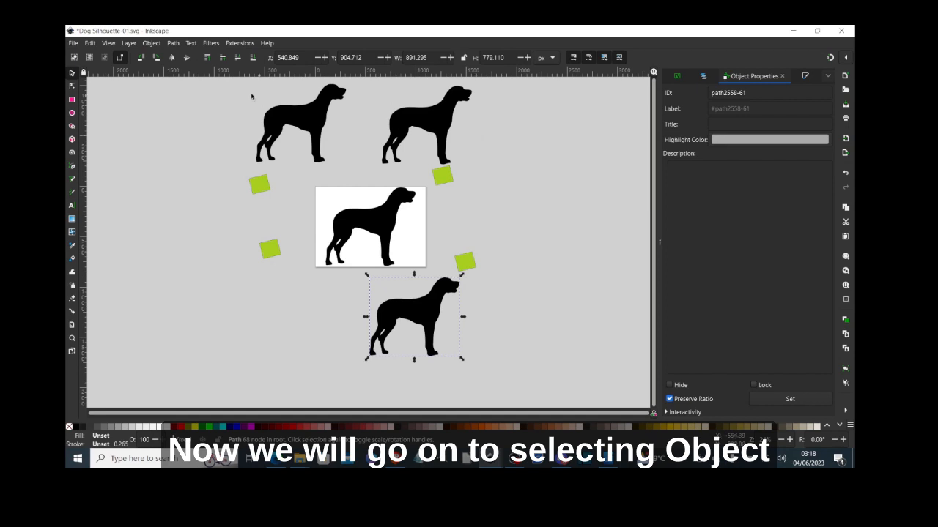
left_click(154, 45)
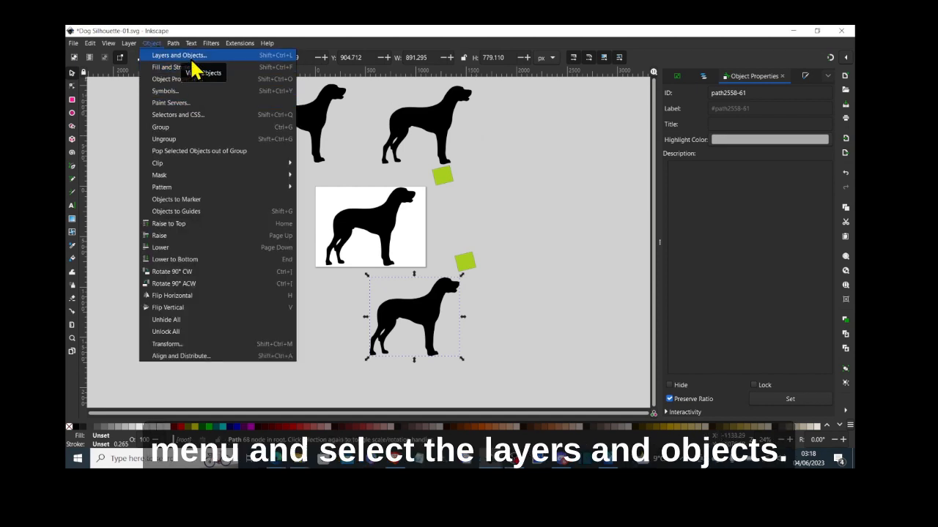
- Open Layers and Objects and select a green box and the top-right dog to find them in the list
left_click(192, 63)
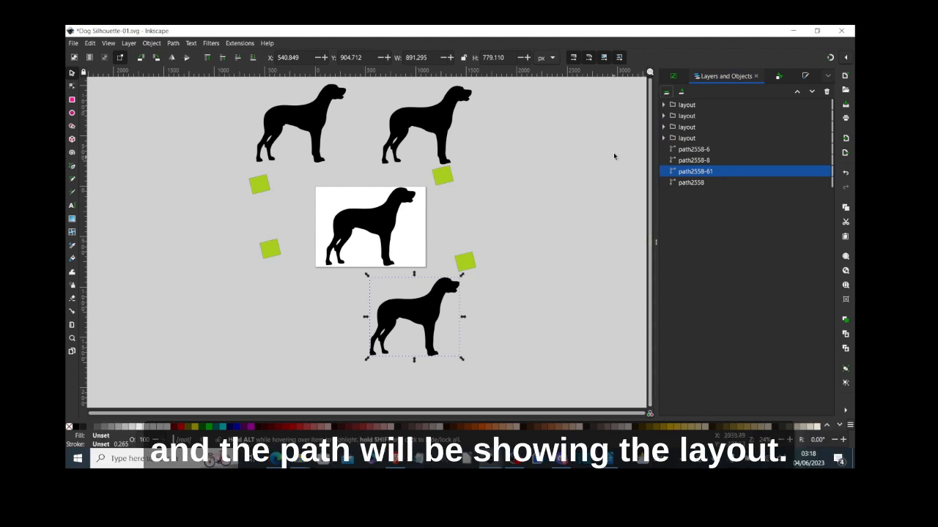
left_click(444, 182)
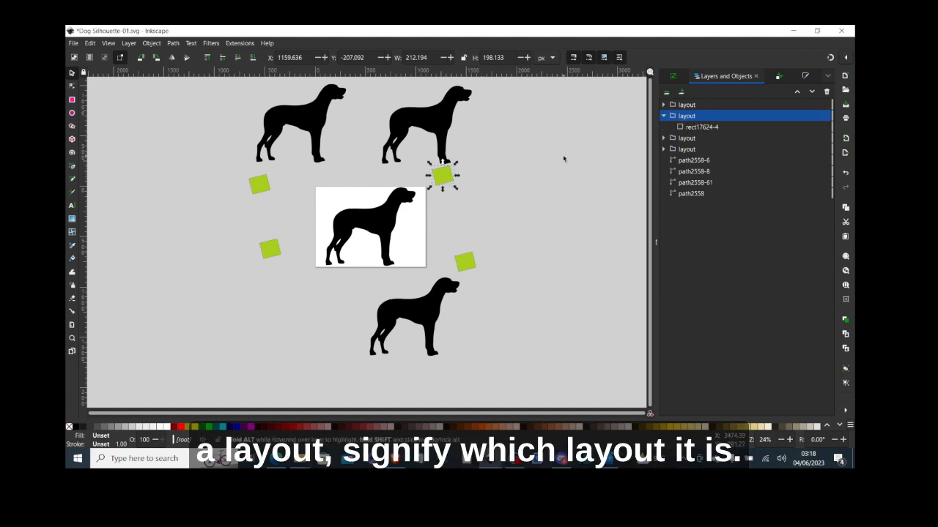
left_click(442, 119)
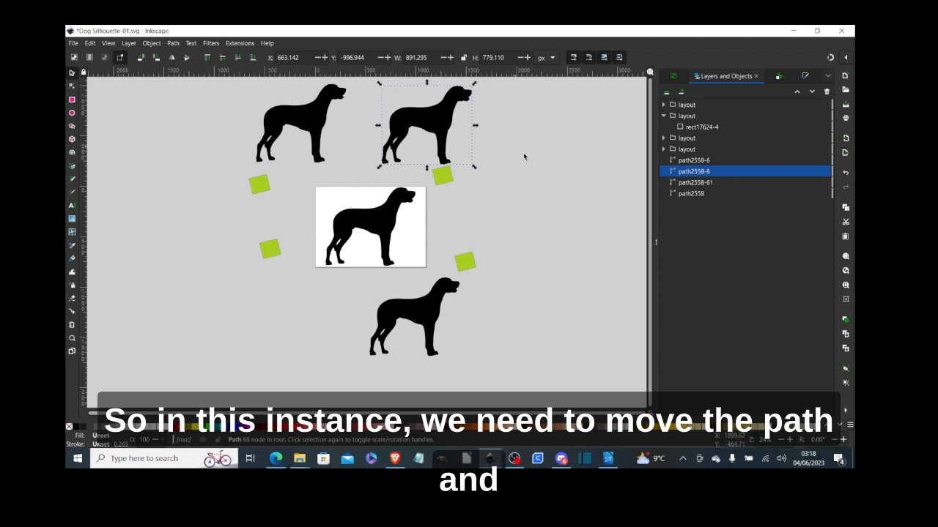
- Move path2558-8 into the second layout group and shrink it to 92.314 × 147.263 px on the top-right box
left_click(444, 178)
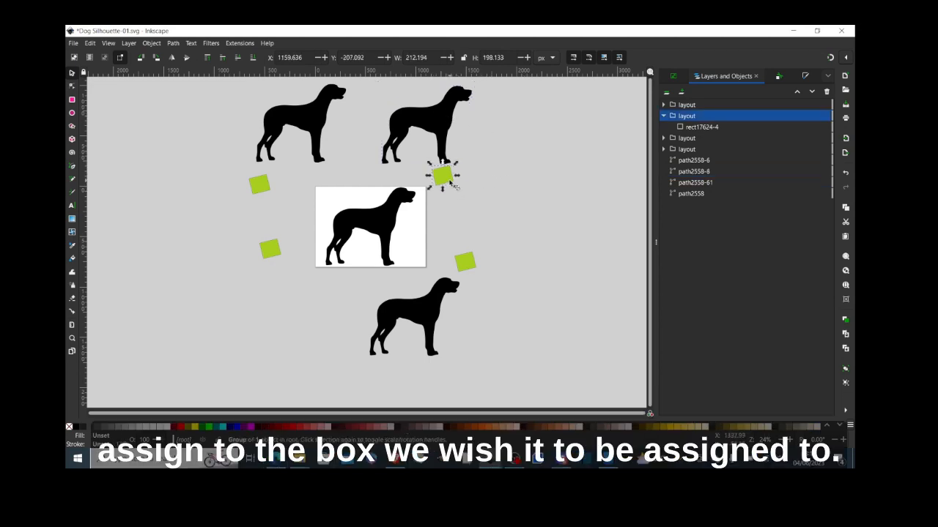
left_click(441, 125)
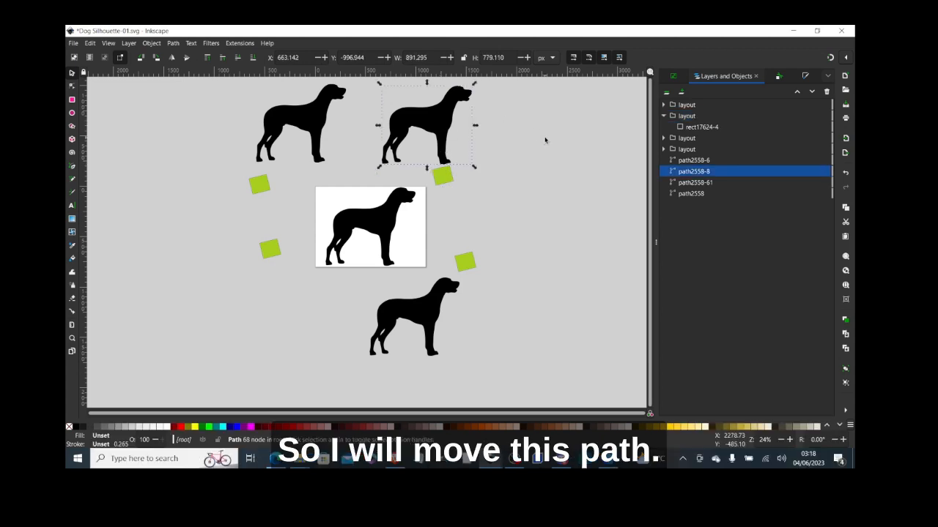
left_click_drag(685, 173, 692, 125)
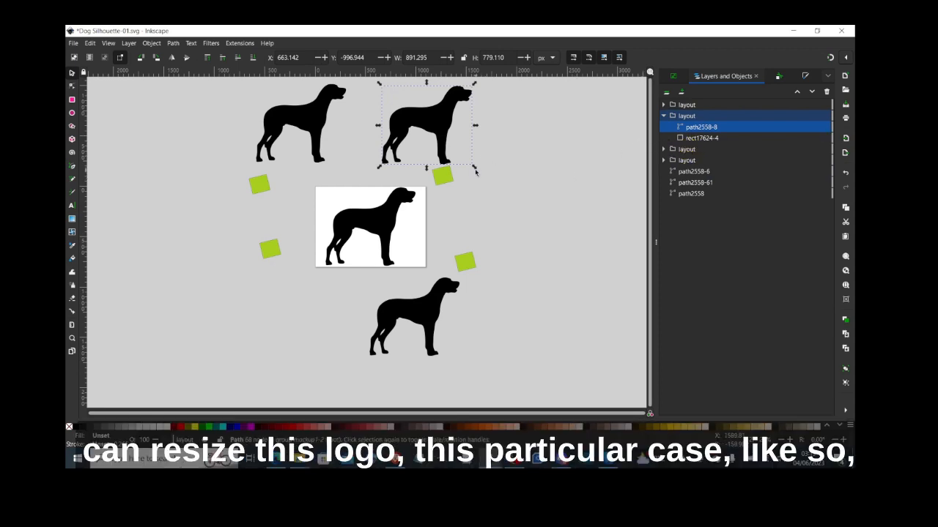
left_click_drag(475, 167, 451, 184)
left_click(390, 98)
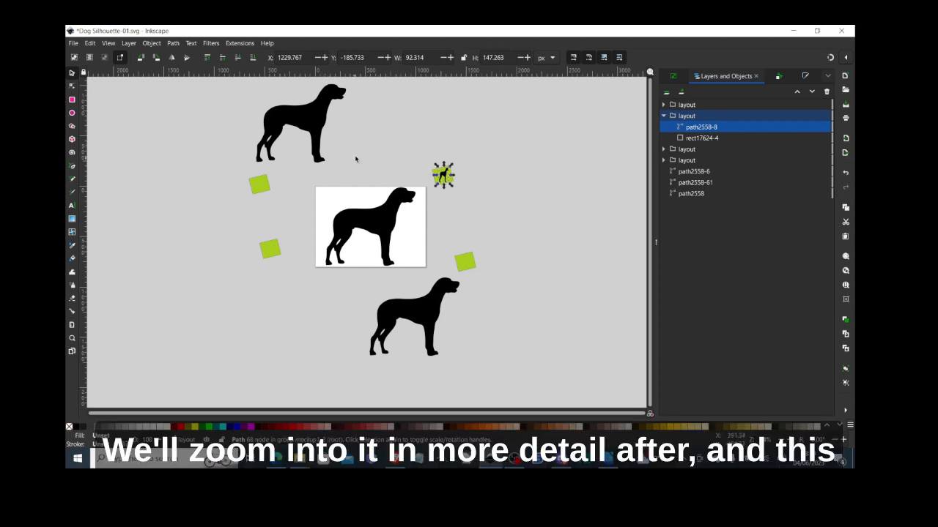
left_click(302, 115)
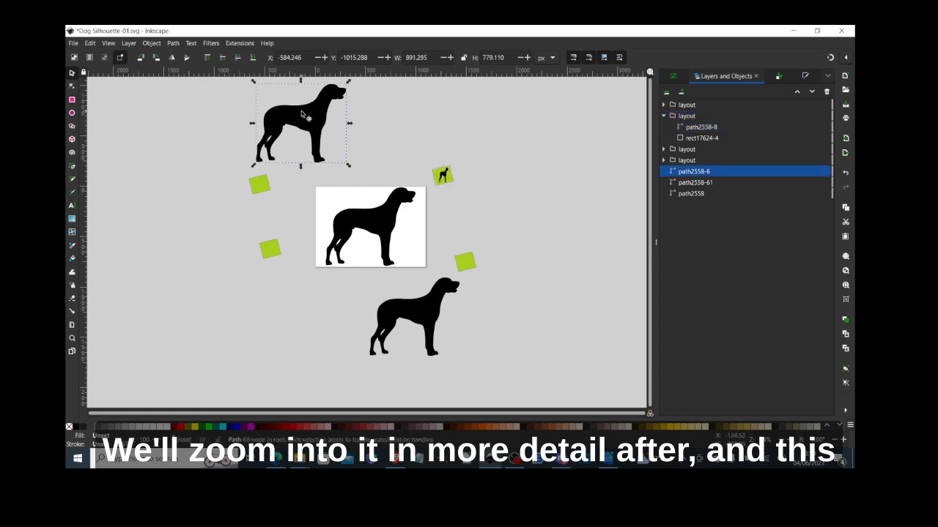
left_click(265, 185)
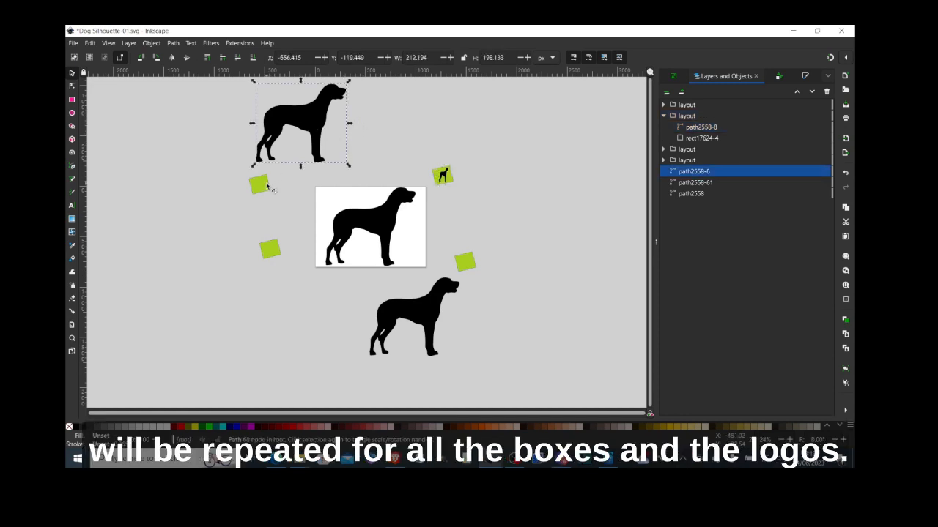
- Move path2558-6 into rect17624's layout group and shrink it to 141.231 × 126.881 px on the upper-left box
left_click(308, 134)
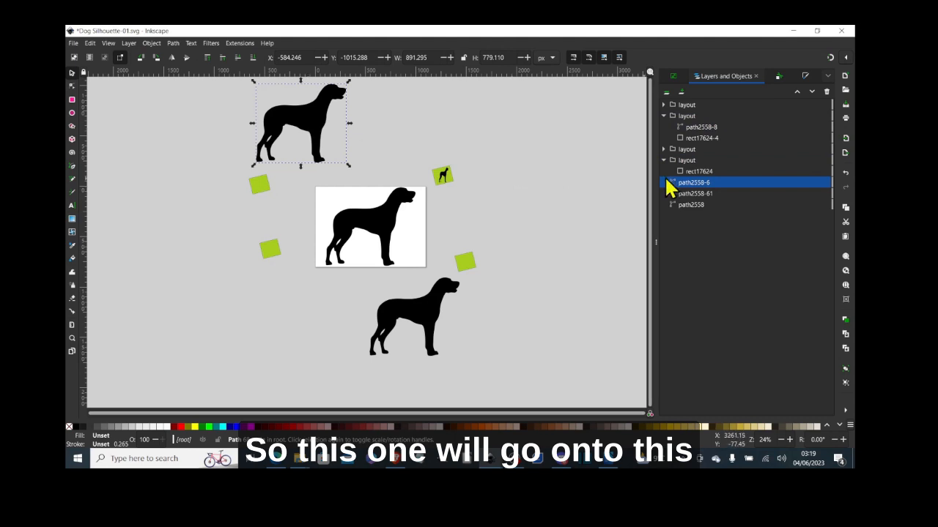
mouse_move(670, 188)
left_mouse_down()
mouse_move(682, 188)
mouse_move(685, 161)
mouse_move(682, 174)
left_mouse_up()
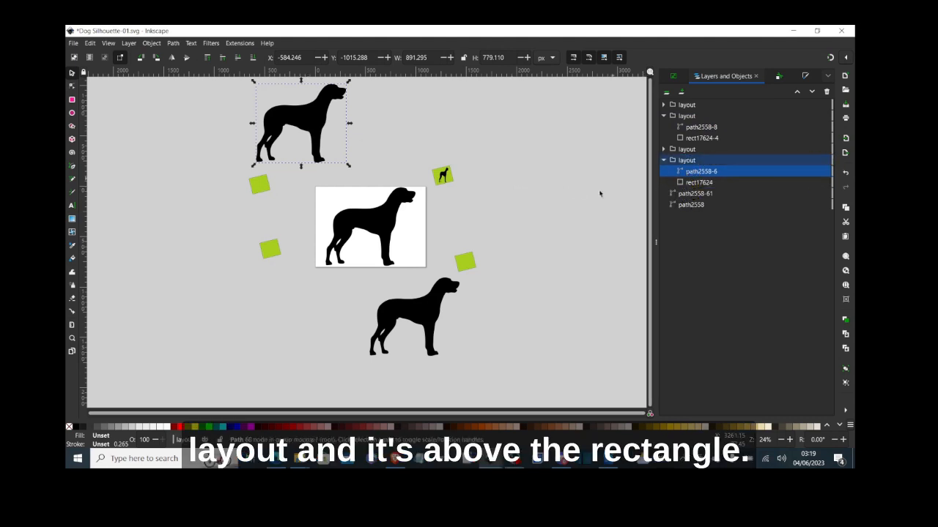
left_click_drag(326, 135, 212, 190)
left_click_drag(232, 221, 270, 192)
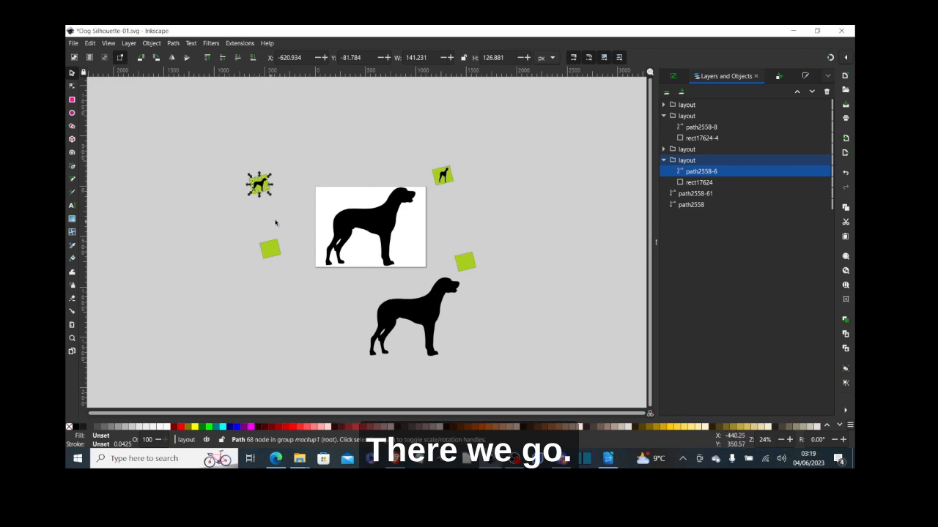
left_click(476, 271)
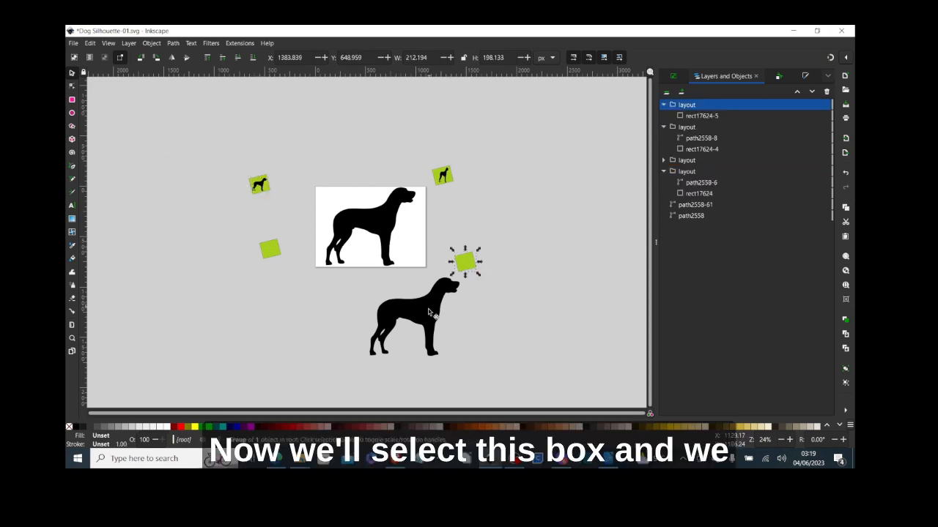
- Group path2558-61 into the top layout group, shrunk on the lower-right box; move path2558 into rect17624-0's group
left_click(425, 316)
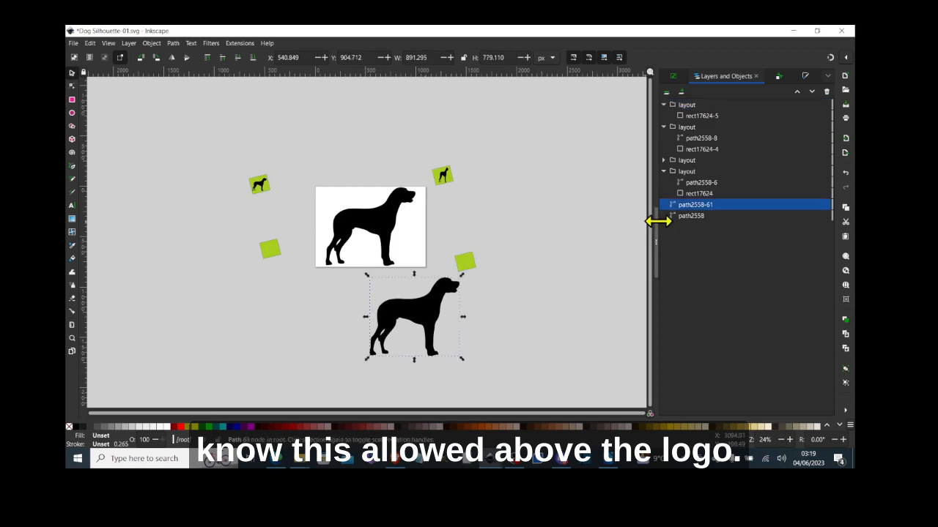
left_click_drag(705, 206, 695, 124)
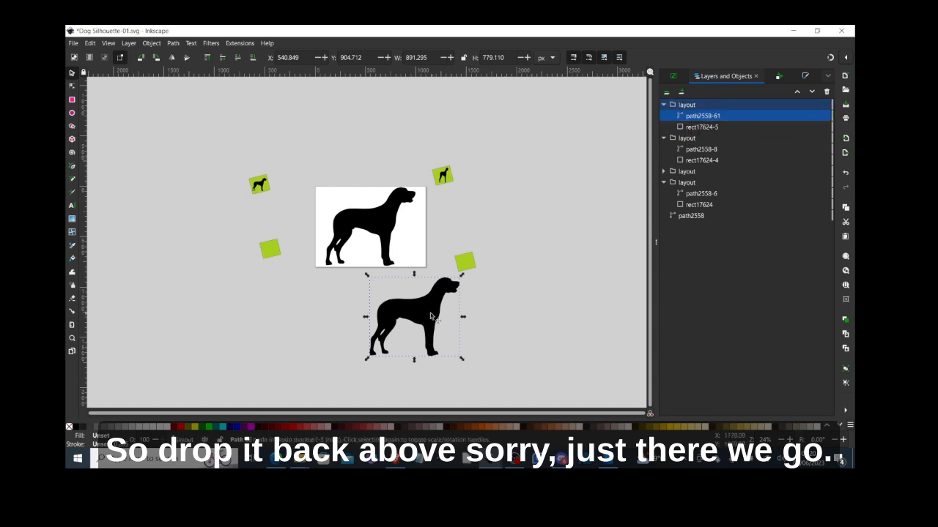
left_click(468, 268)
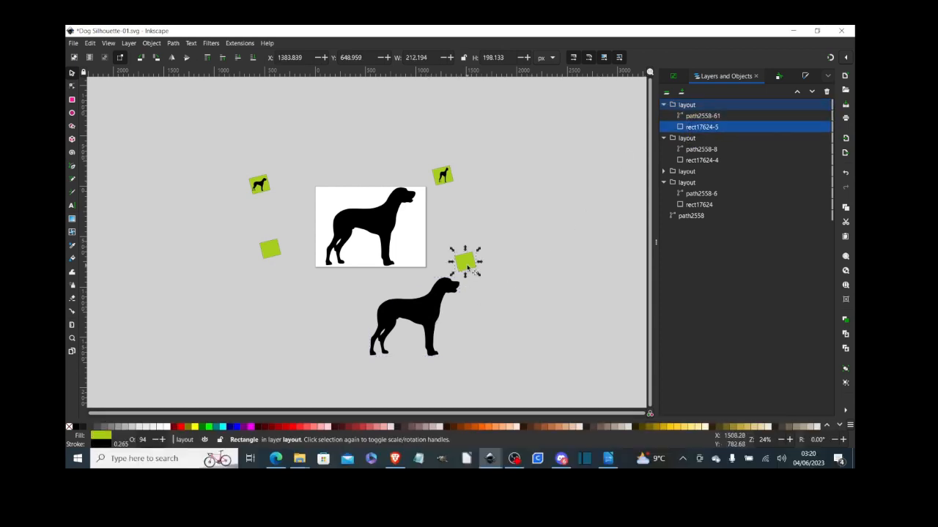
left_click(424, 312)
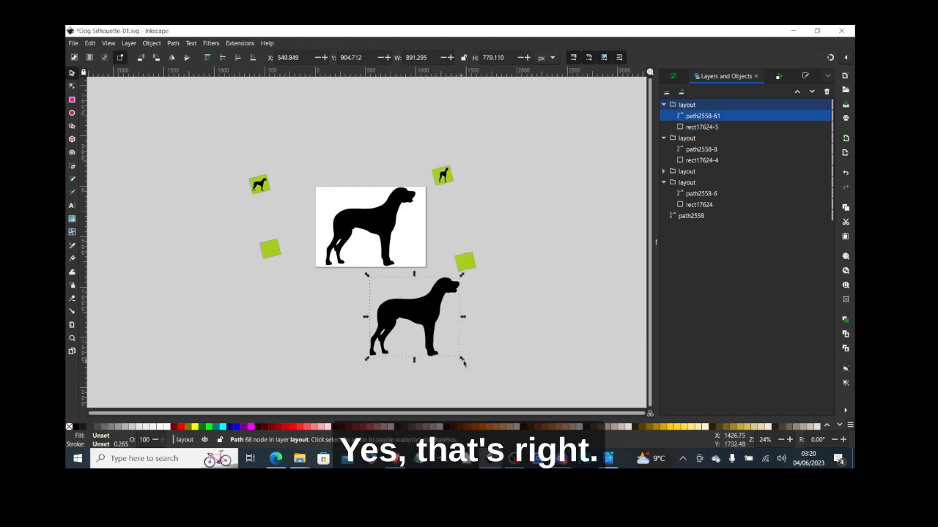
left_click_drag(463, 359, 473, 269)
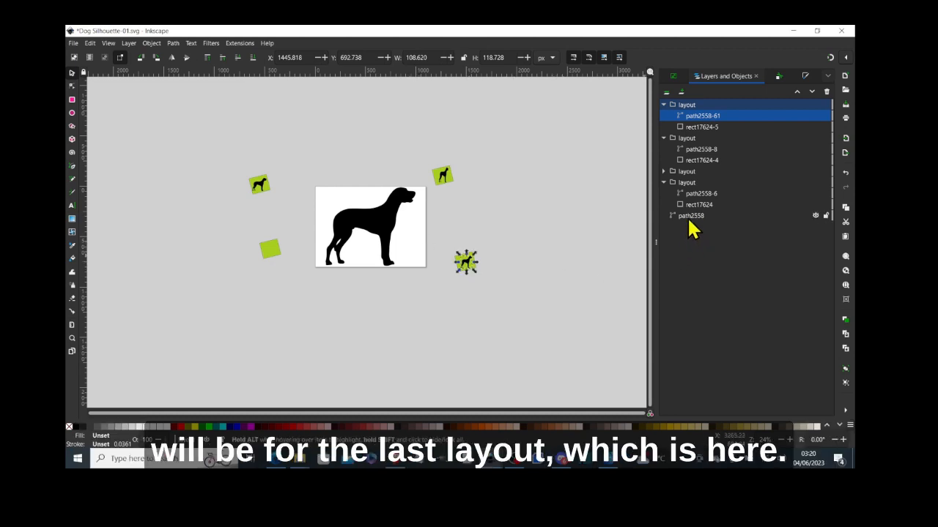
left_click_drag(687, 217, 691, 181)
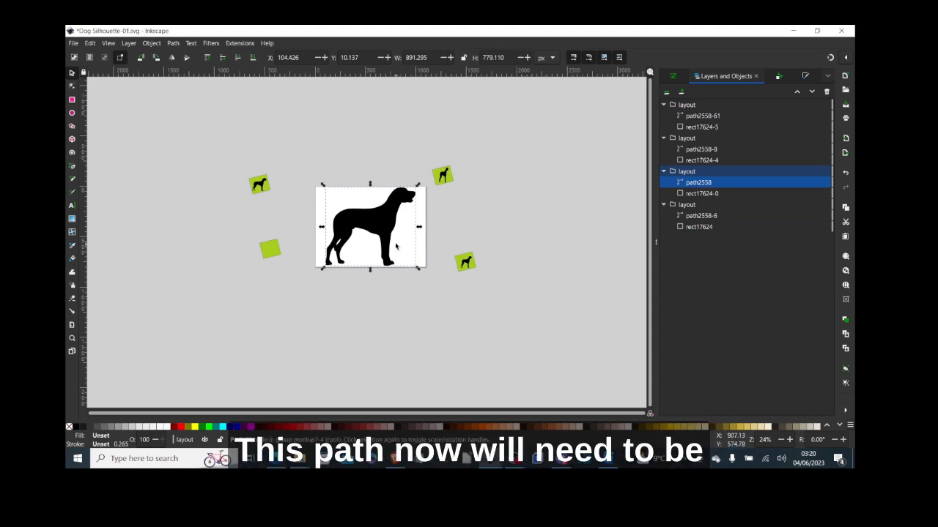
- Pull path2558 out of the white box and shrink it to 100.467 × 106.499 px on the lower-left box
left_click_drag(393, 241, 256, 319)
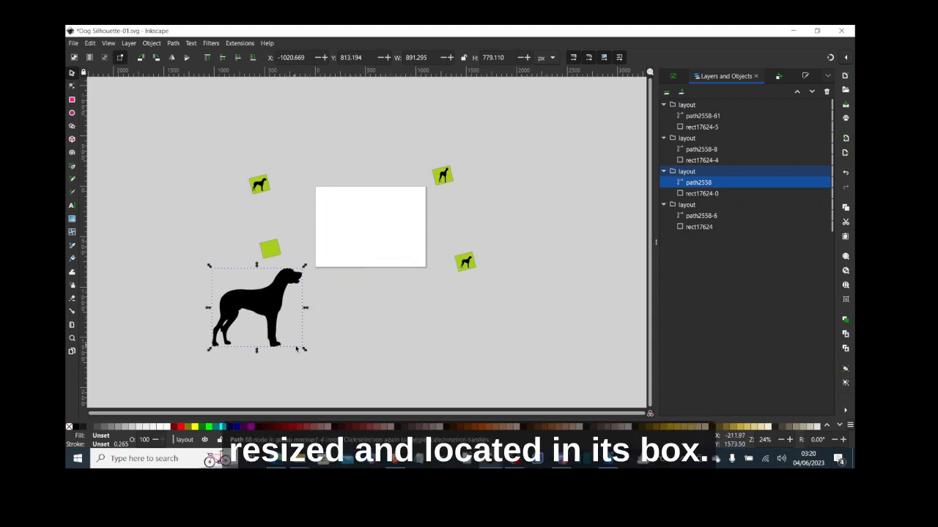
left_click_drag(304, 349, 281, 253)
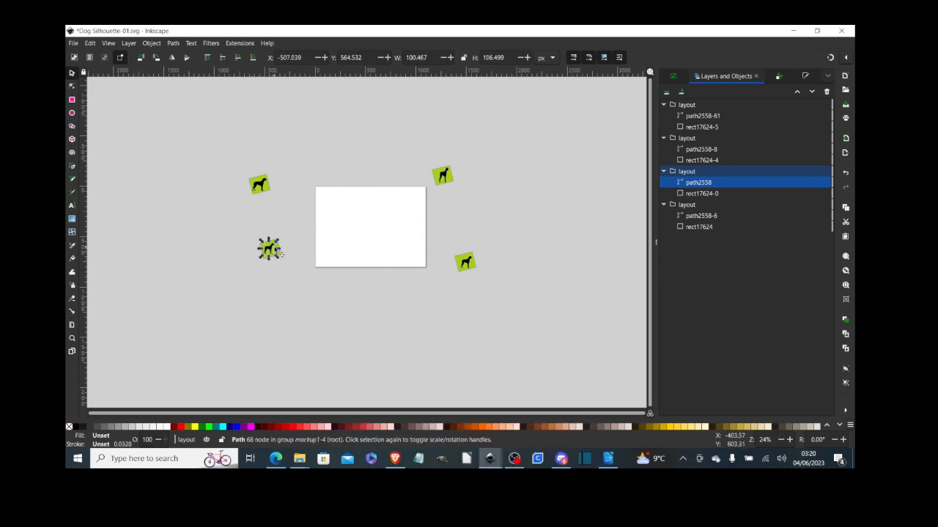
left_click(71, 338)
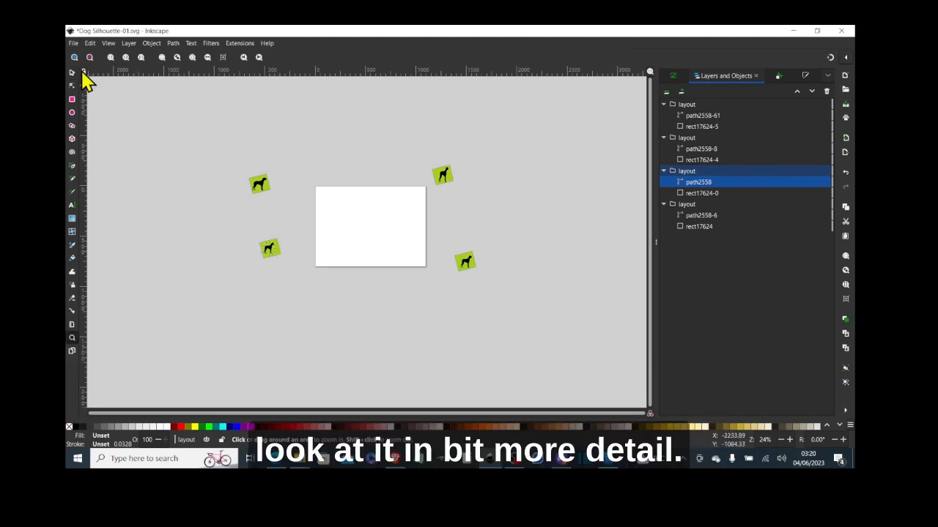
- Rotate the top-left dog path2558-6 about 12.4° to line up with its tilted green tile
left_click(75, 58)
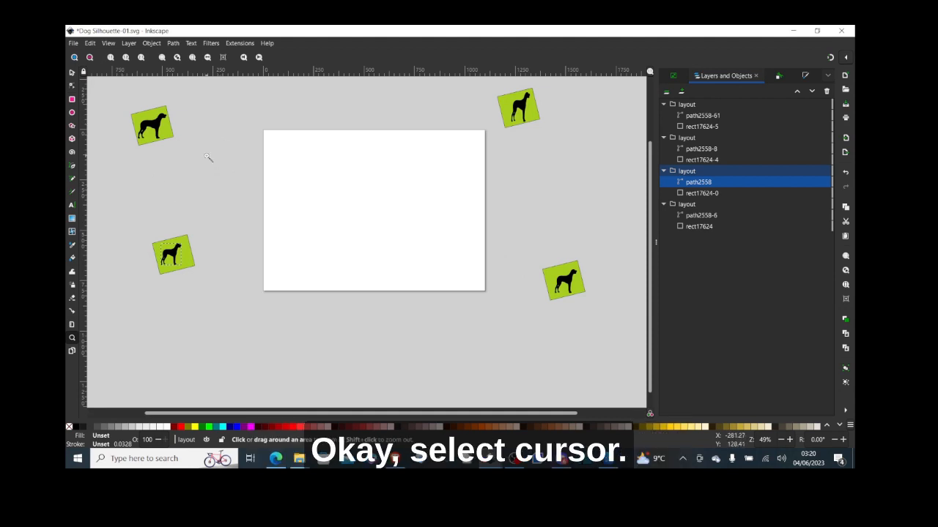
left_click(72, 73)
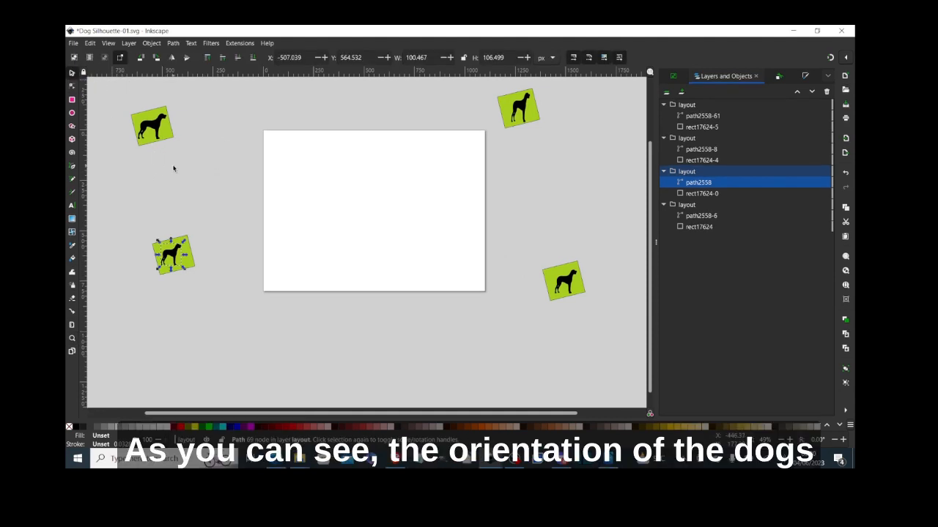
left_click(188, 198)
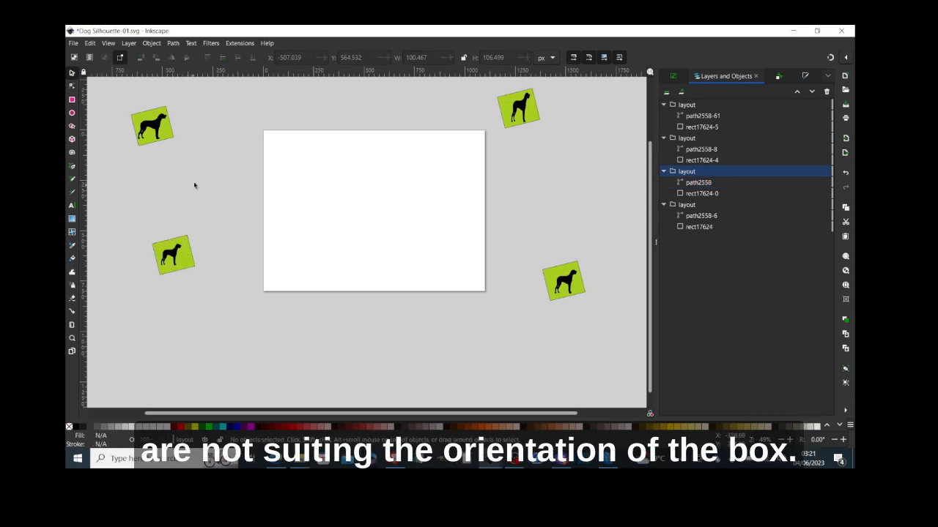
left_click(162, 134)
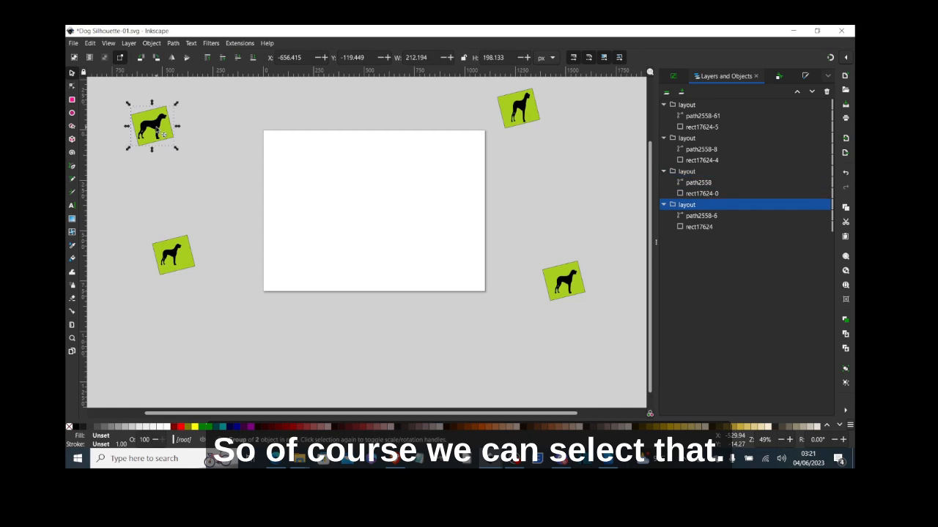
left_click(692, 215)
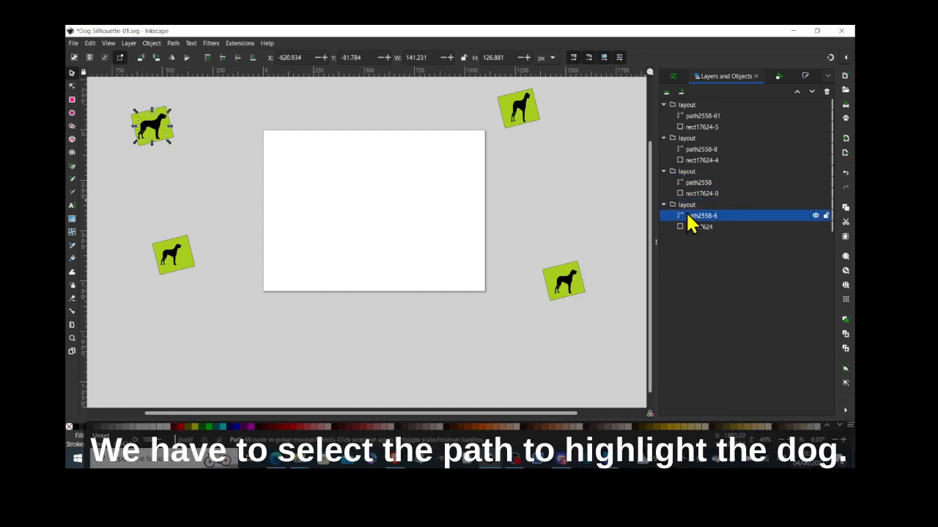
left_click(156, 132)
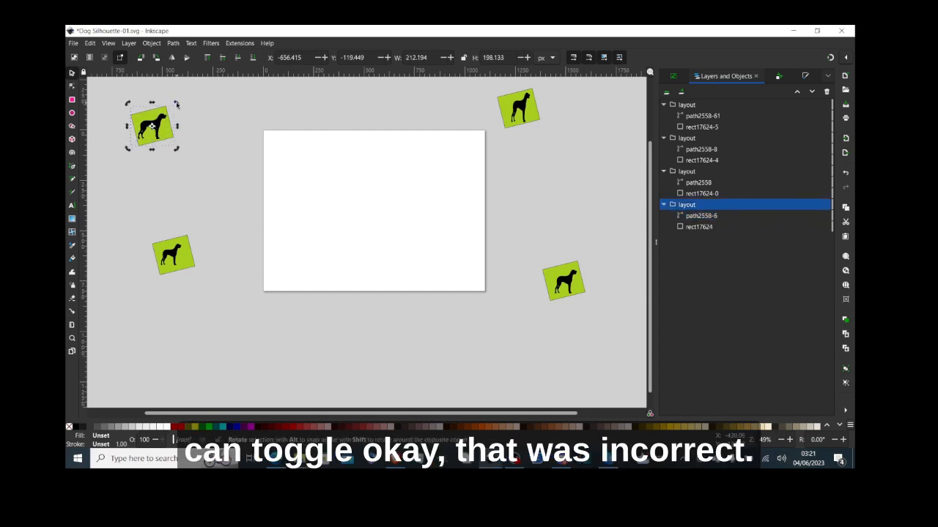
mouse_move(176, 105)
left_mouse_down()
mouse_move(168, 100)
mouse_move(176, 103)
left_mouse_up()
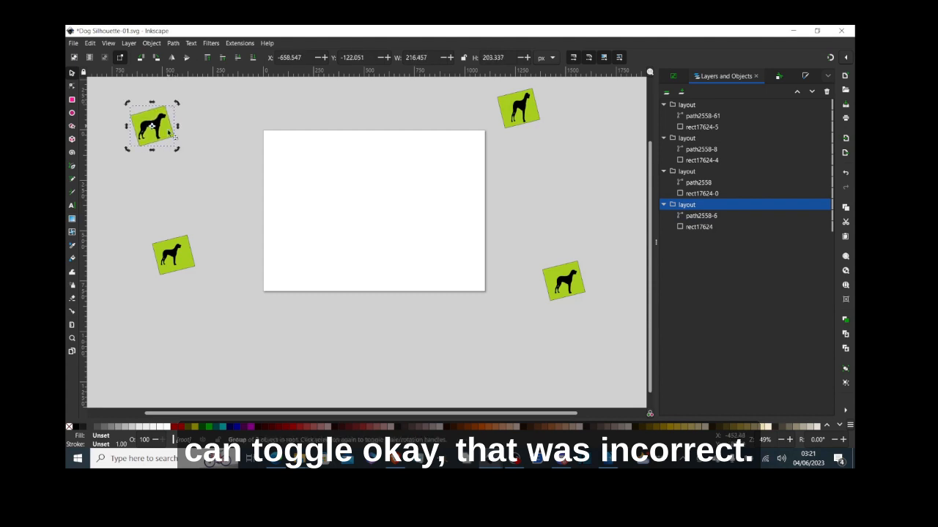
left_click(692, 216)
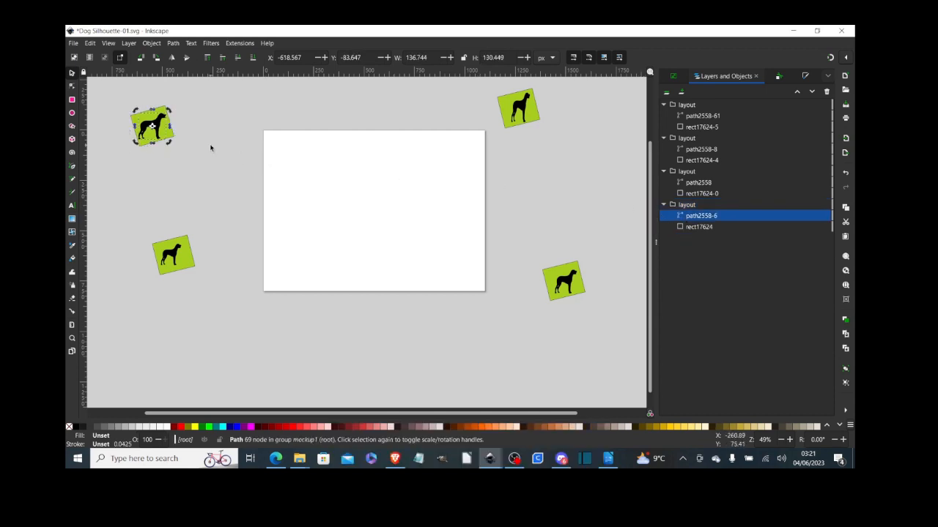
left_click_drag(170, 110, 167, 112)
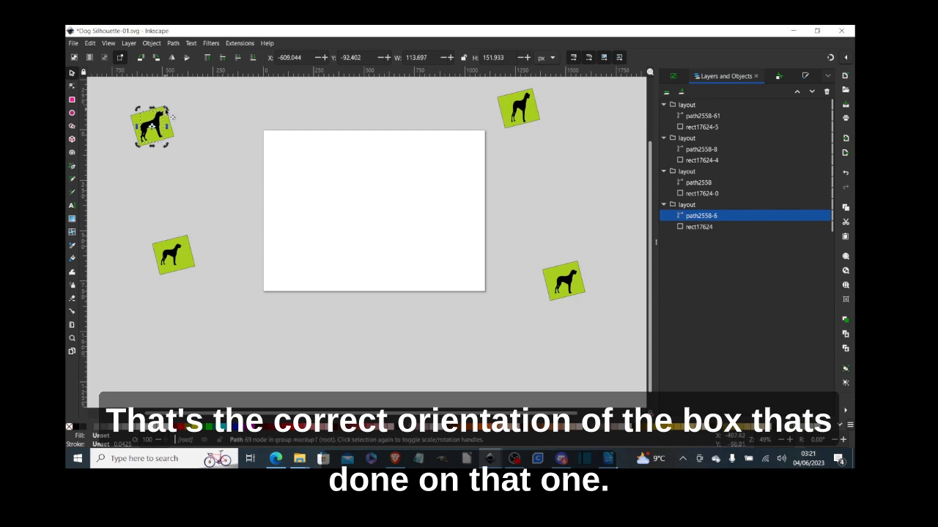
left_click(177, 257)
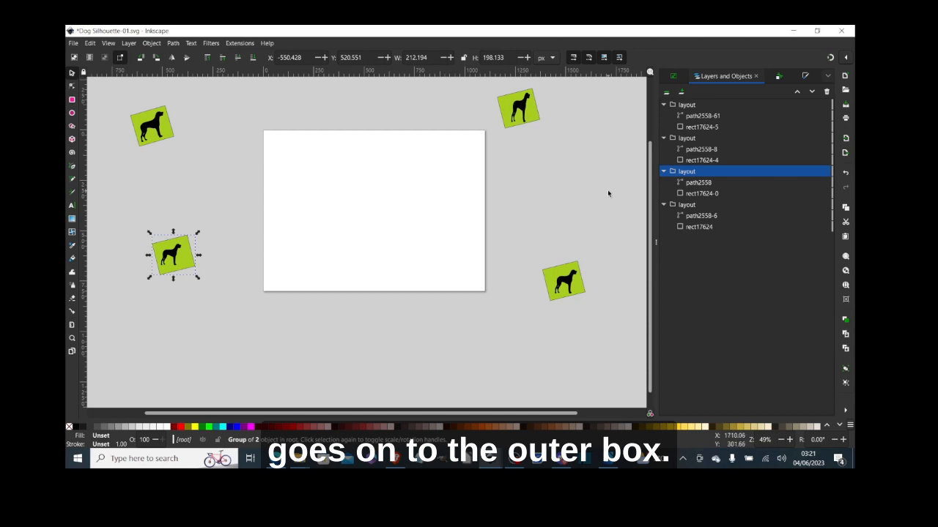
- Enlarge the lower-left dog path2558 to about 110% and rotate it to match its tile's angle
left_click(693, 184)
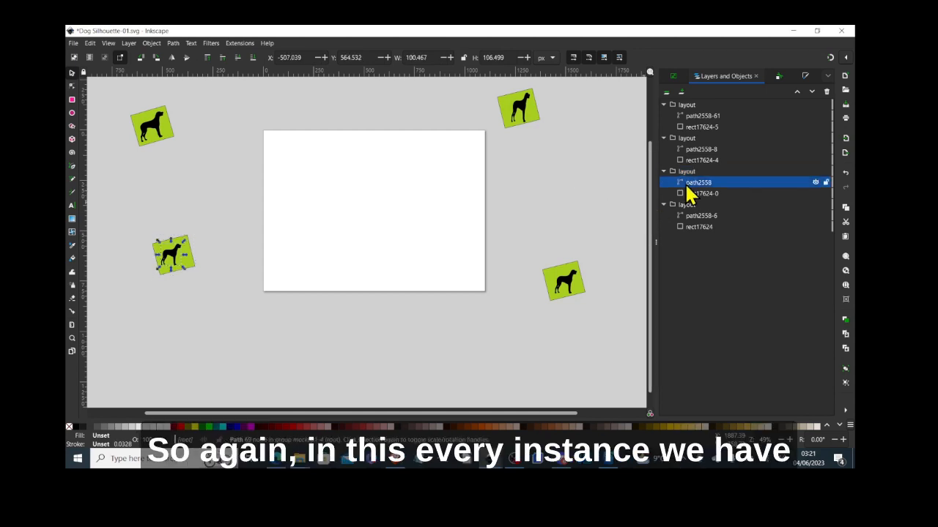
left_click(183, 262)
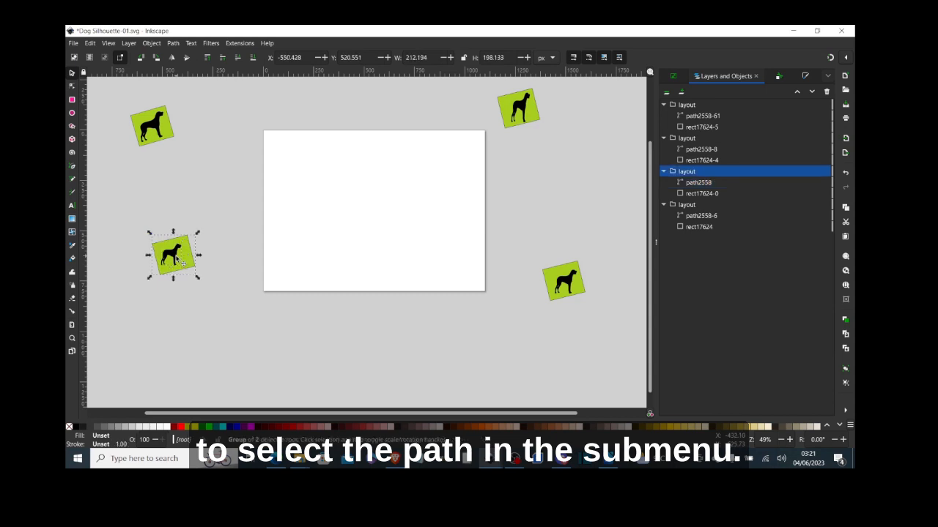
left_click(687, 184)
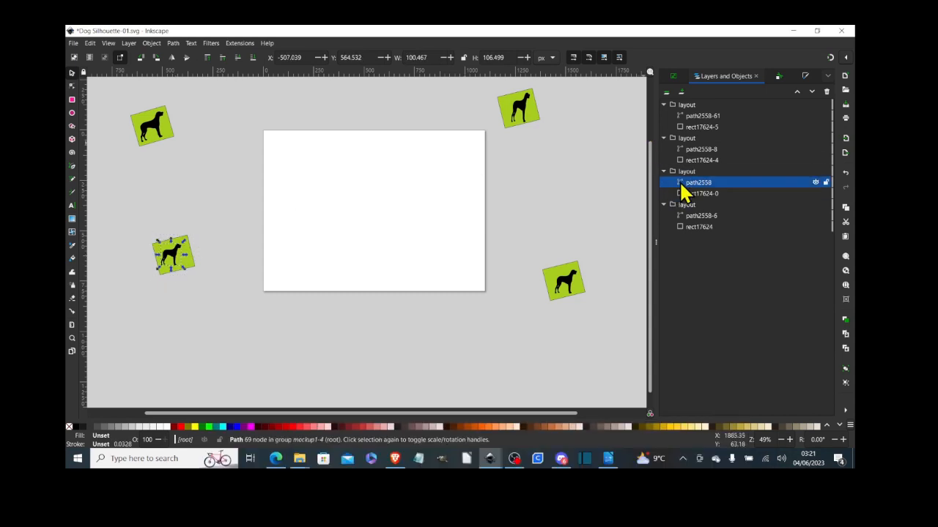
left_click(173, 257)
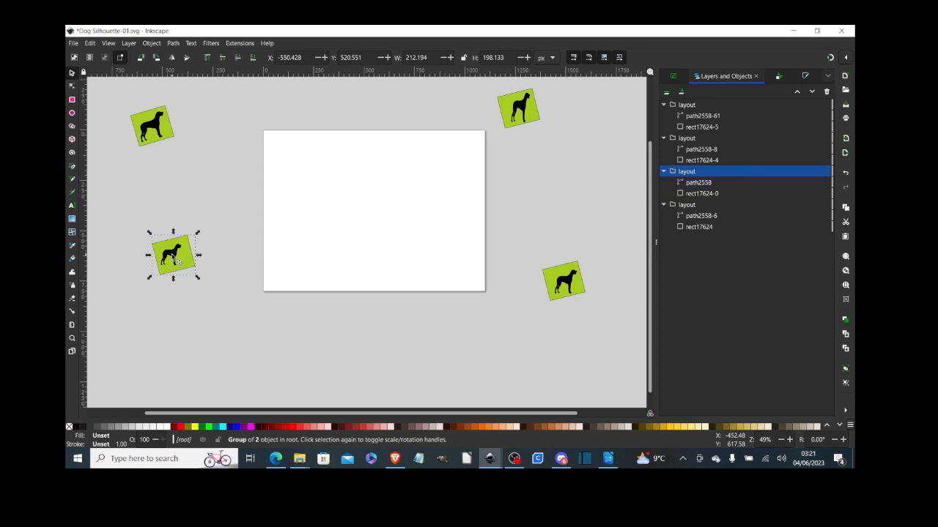
left_click(681, 182)
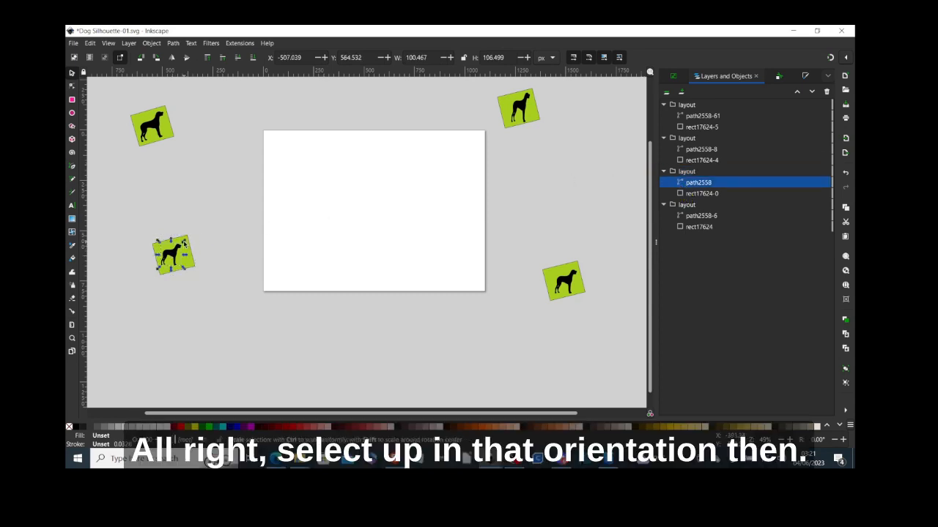
left_click_drag(185, 243, 188, 245)
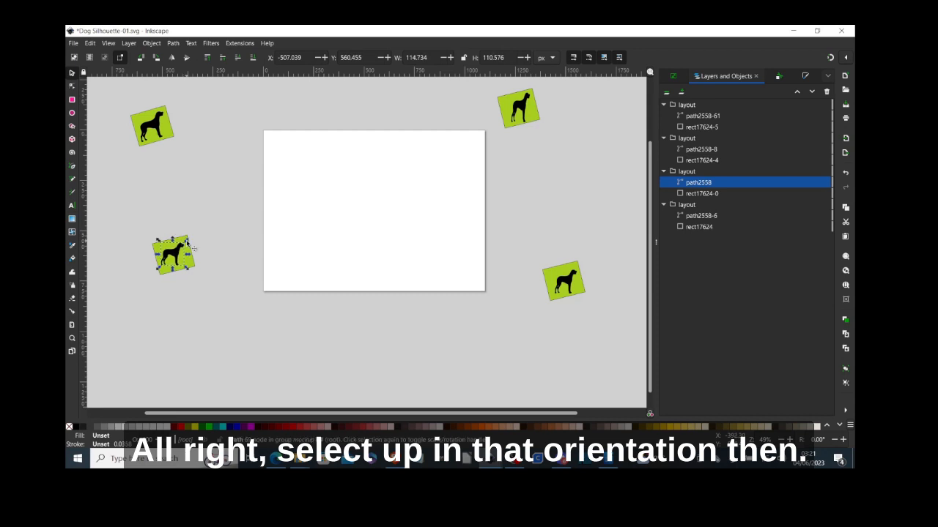
left_click(178, 258)
left_click(177, 257)
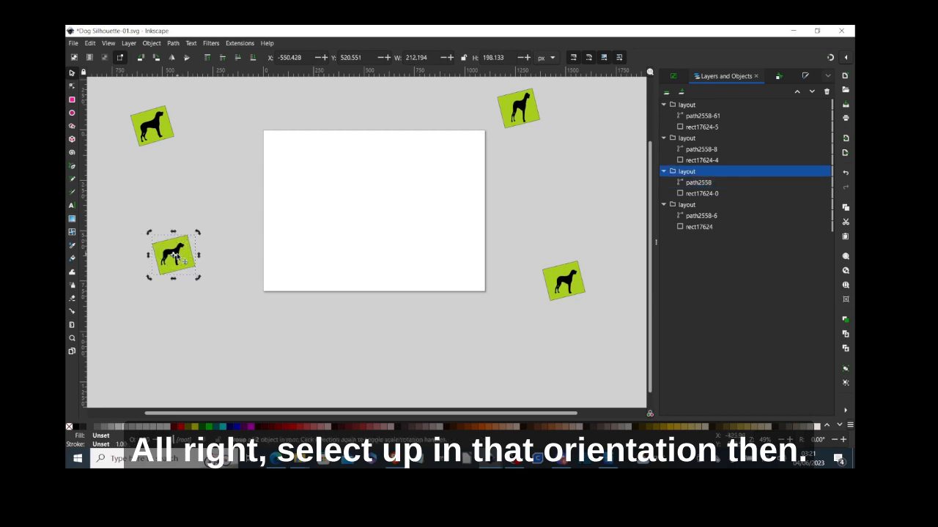
left_click(702, 184)
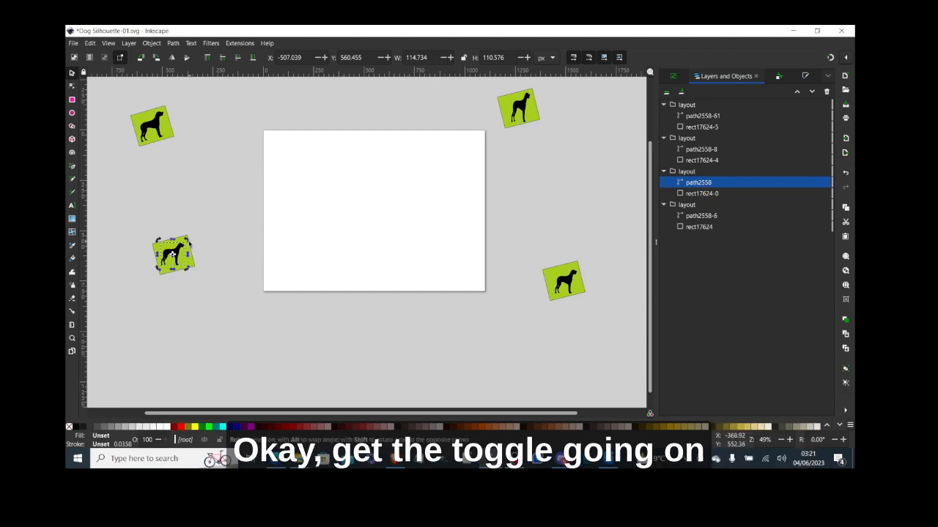
left_click_drag(184, 271, 187, 242)
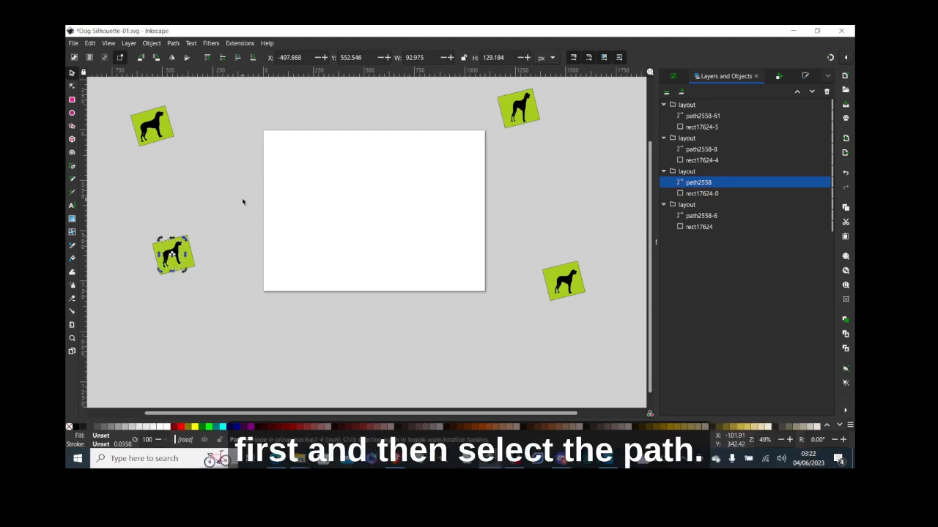
left_click(537, 125)
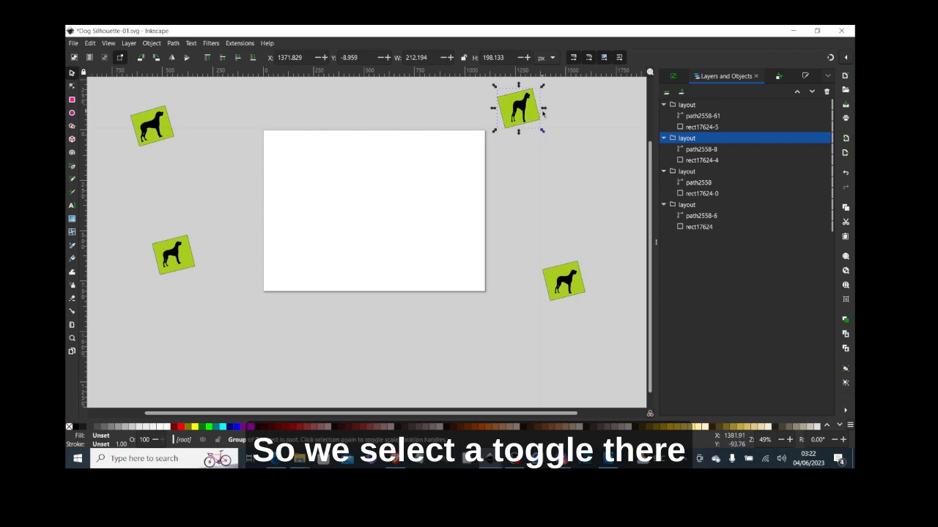
- Rotate the top-right dog path2558-8 to match its tile's tilt
left_click(530, 111)
left_click(661, 150)
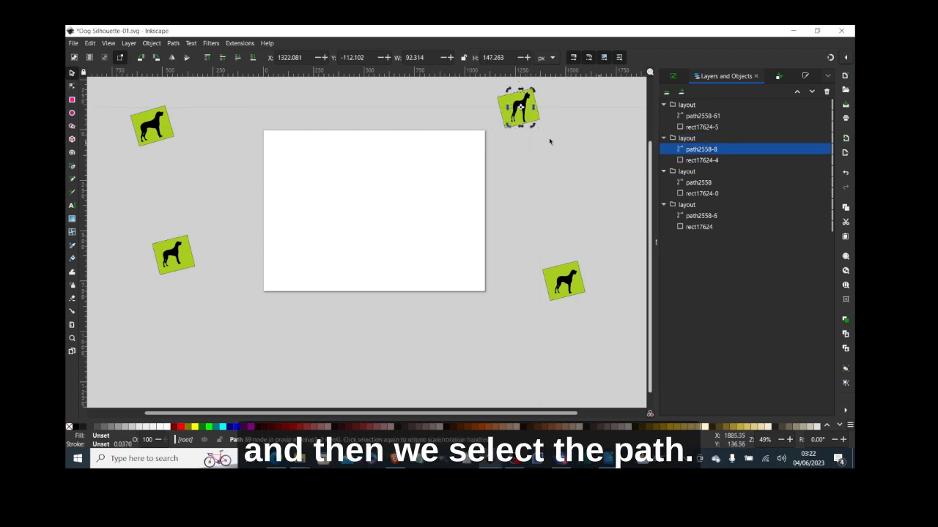
left_click_drag(532, 93, 524, 94)
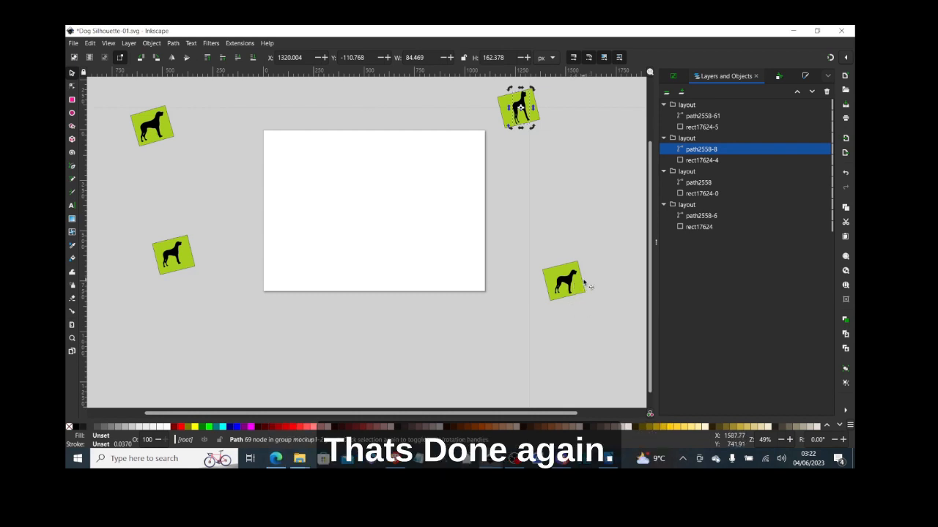
- Rotate the lower-right dog path2558-61 to line up with its green tile
left_click(581, 282)
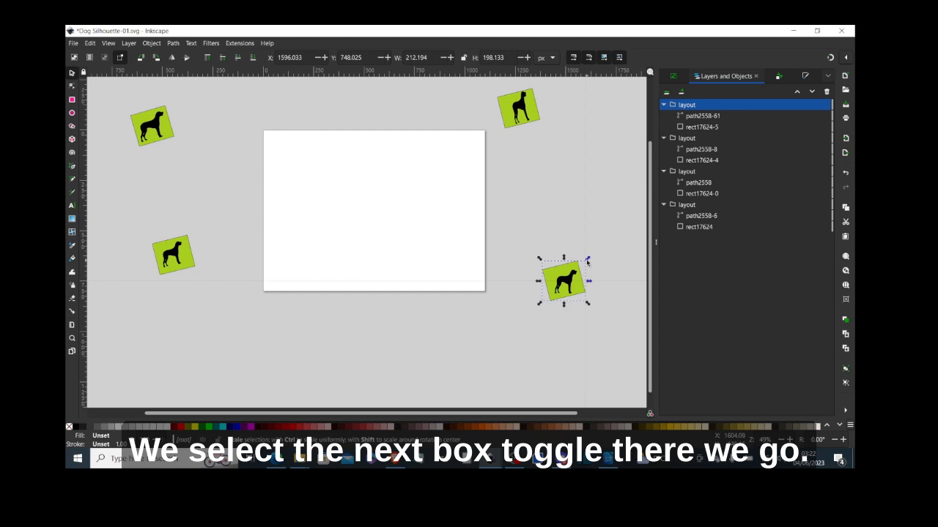
left_click(586, 270)
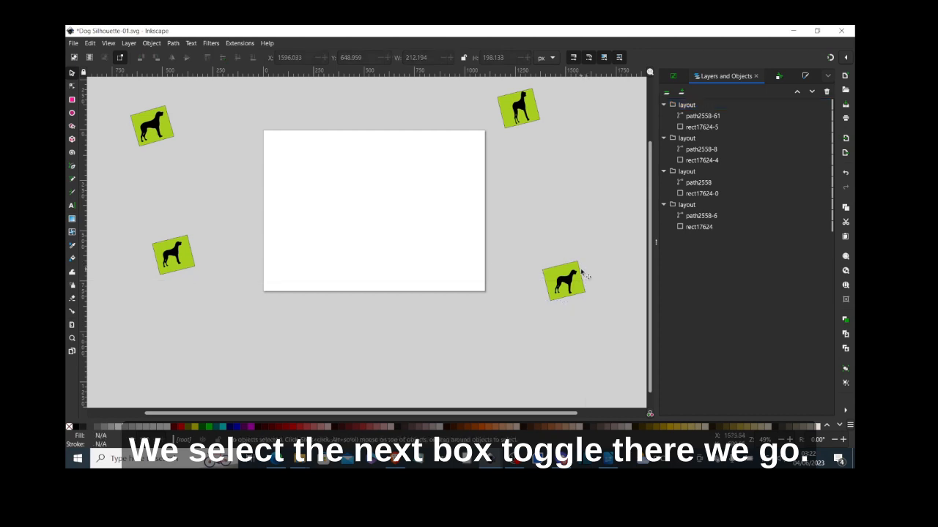
left_click(582, 272)
left_click(582, 273)
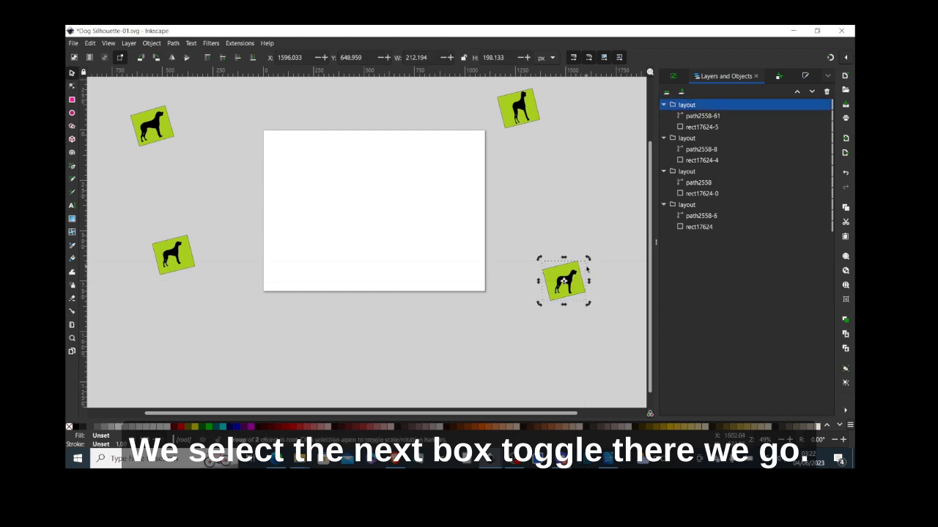
left_click(700, 117)
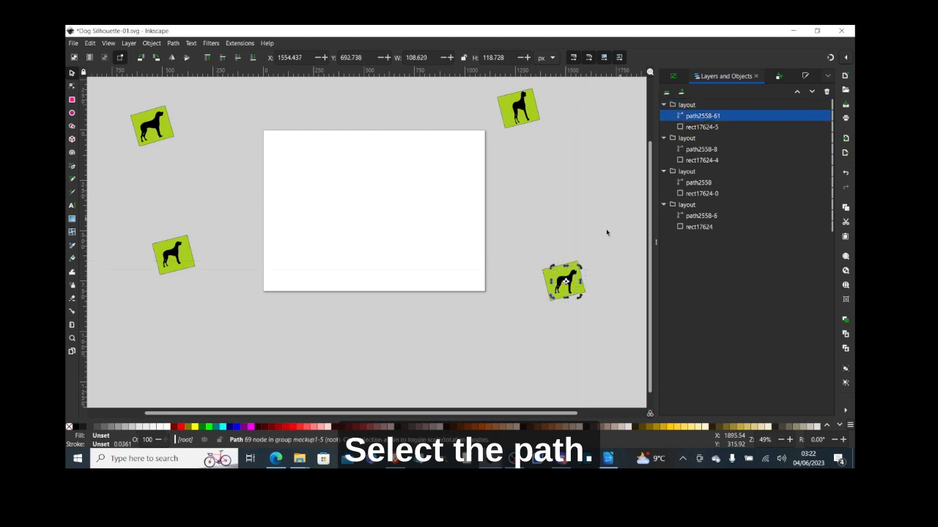
left_click(579, 270)
left_click_drag(579, 269, 577, 269)
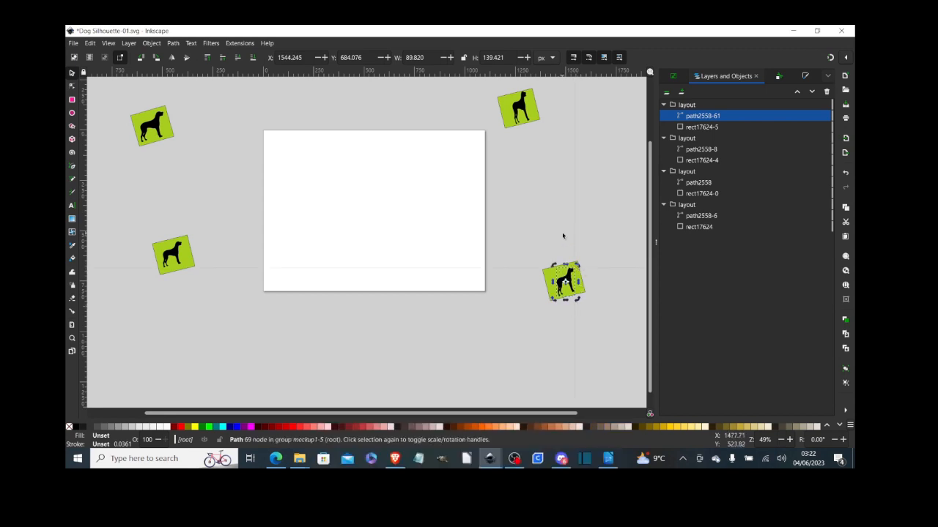
left_click(591, 210)
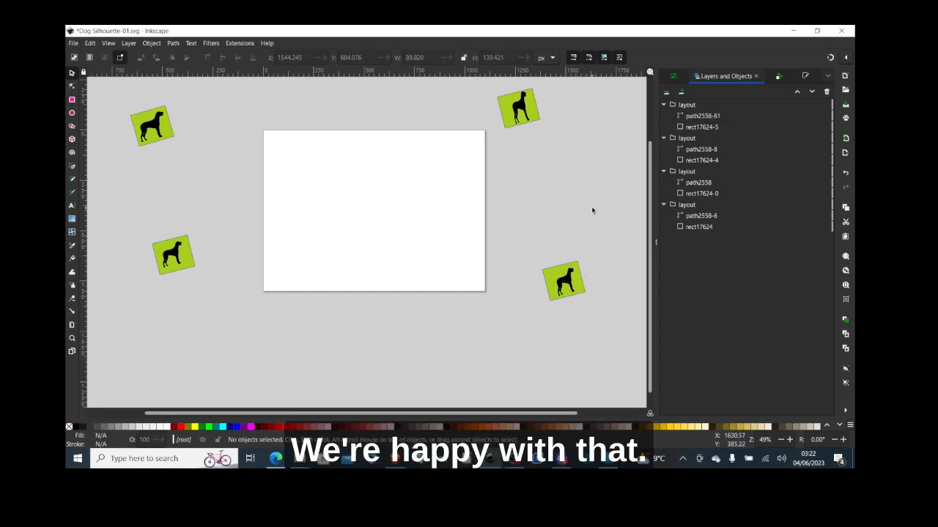
left_click(690, 129)
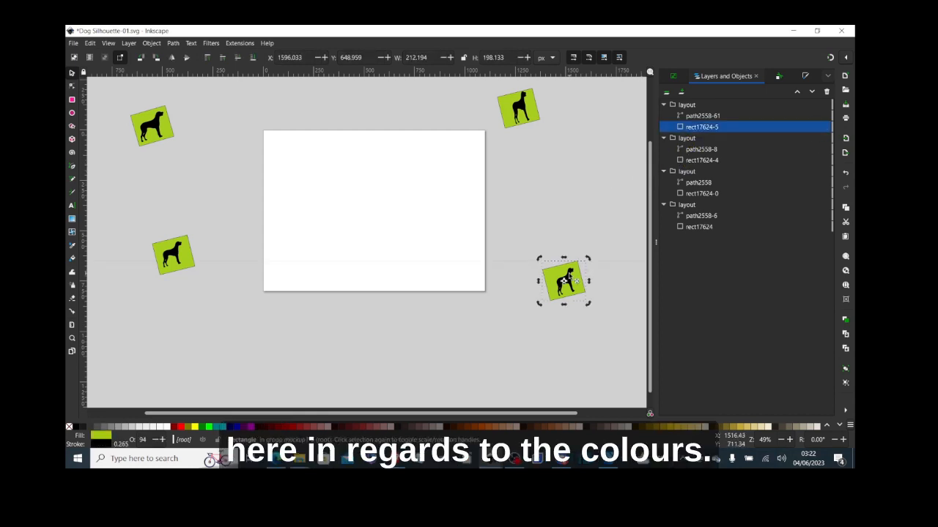
left_click(570, 277)
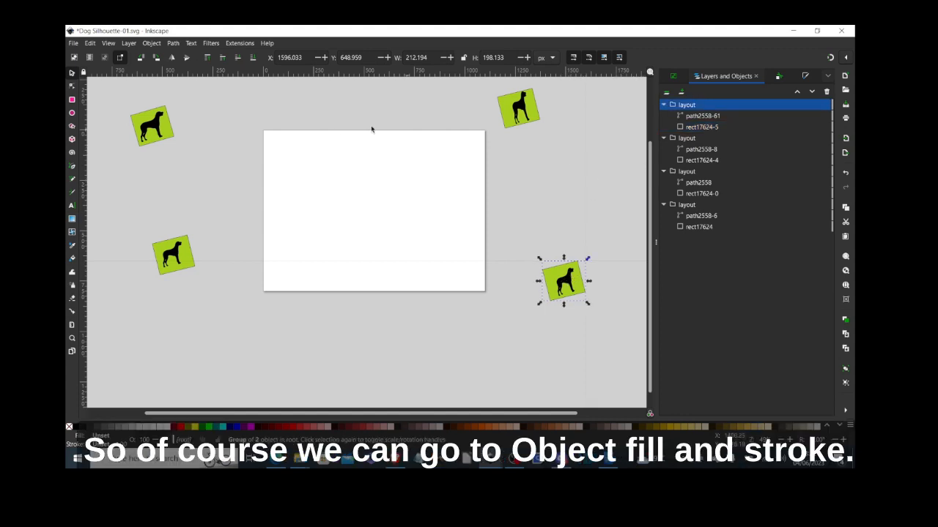
- Try flat colour fills on the lower-right tile in Fill and Stroke, then undo back to the original green
left_click(156, 44)
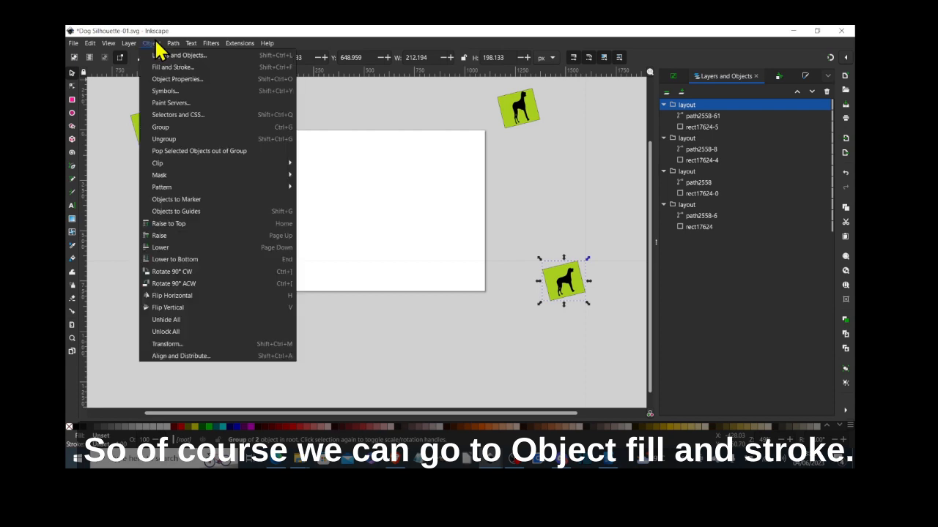
left_click(162, 66)
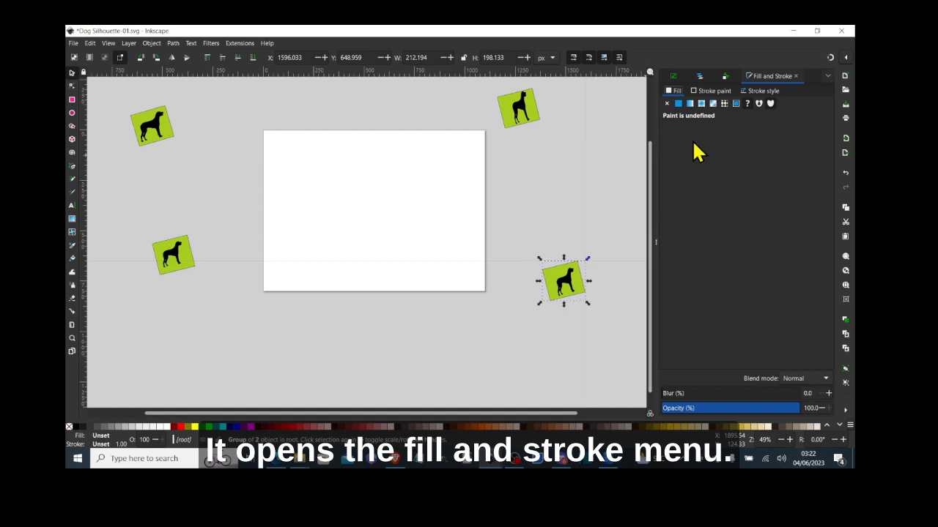
left_click(679, 105)
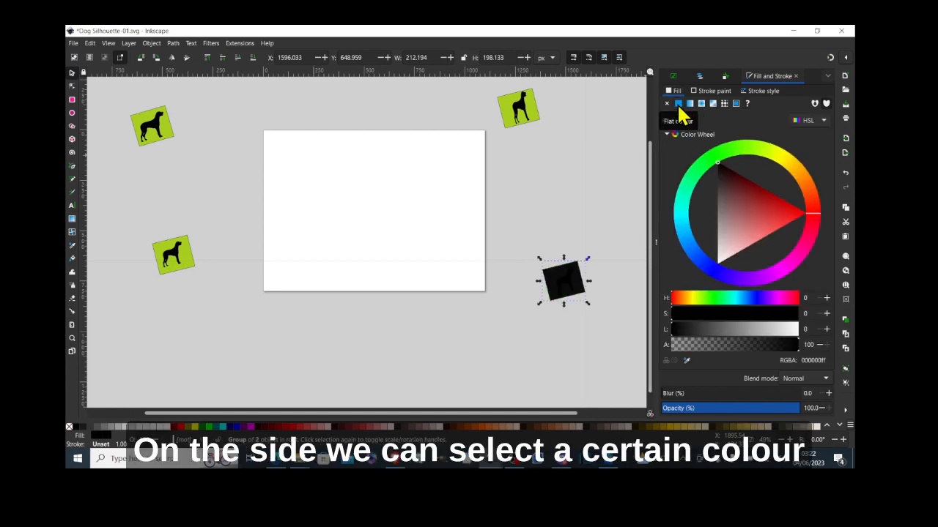
left_click(717, 160)
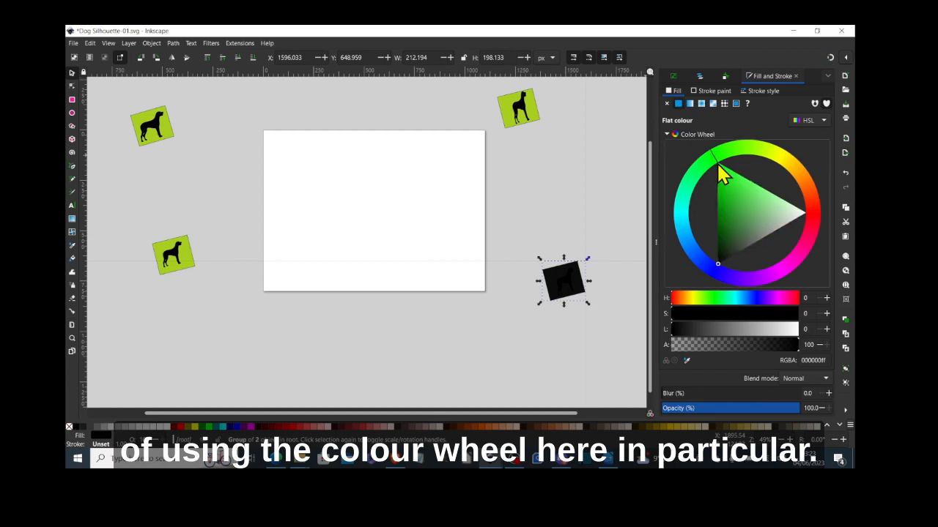
mouse_move(721, 167)
left_mouse_down()
mouse_move(708, 203)
mouse_move(737, 227)
mouse_move(753, 220)
mouse_move(737, 222)
left_mouse_up()
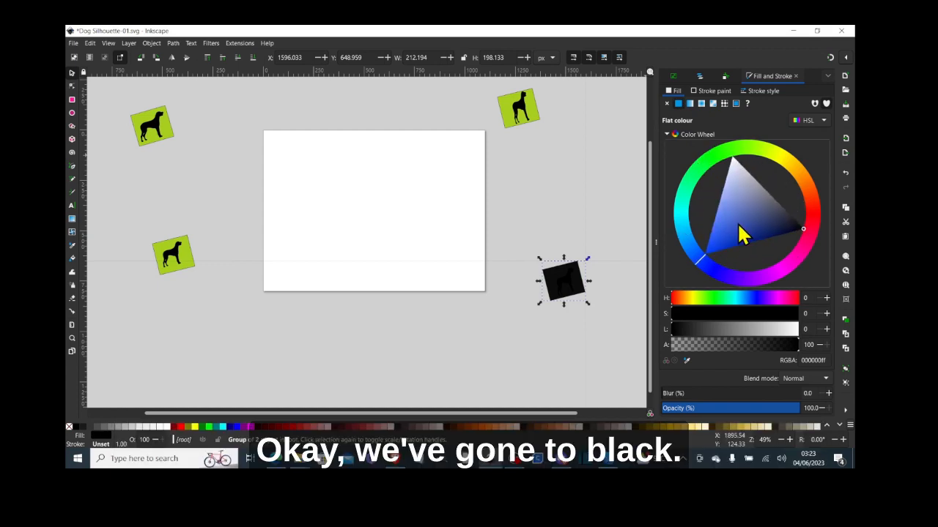
left_click(89, 44)
left_click(99, 57)
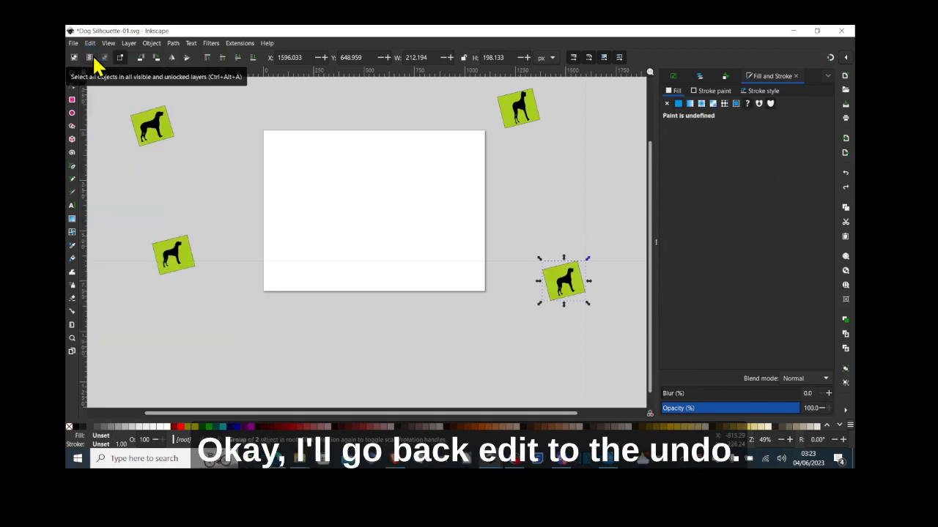
left_click(678, 104)
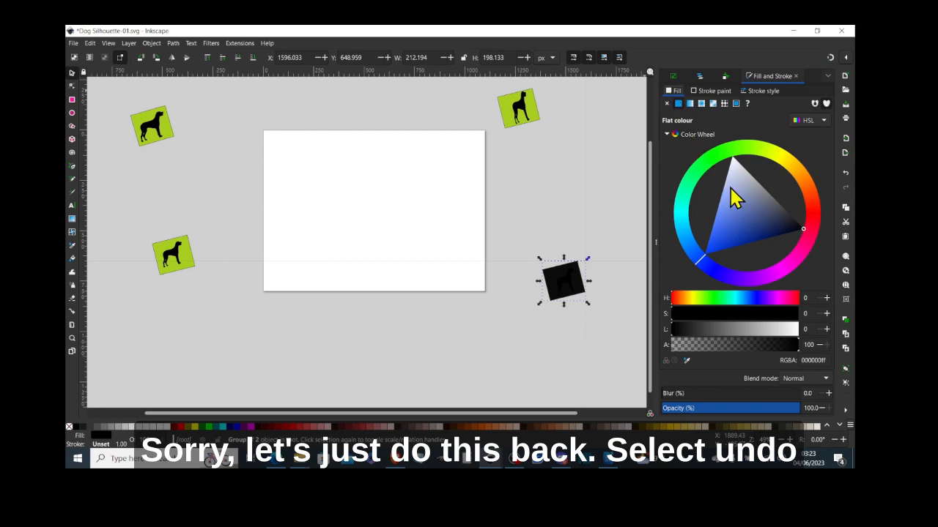
left_click(89, 43)
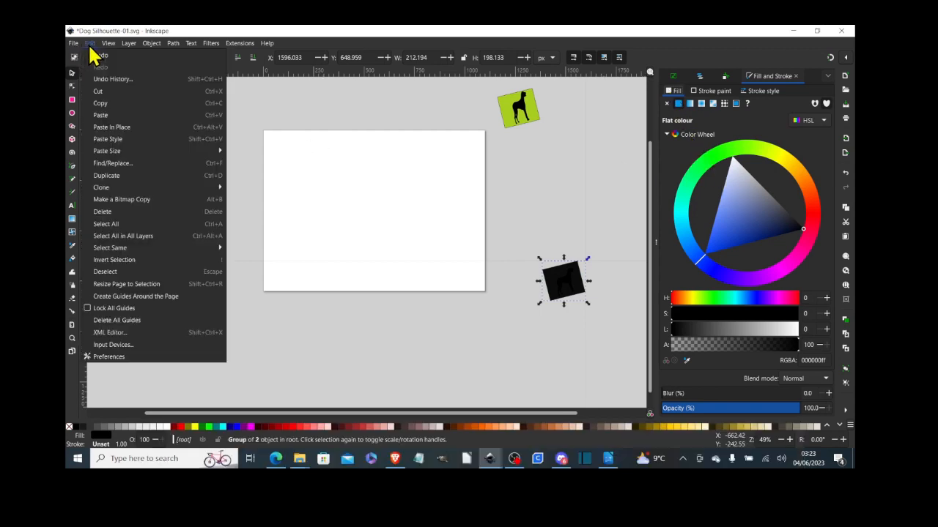
left_click(95, 57)
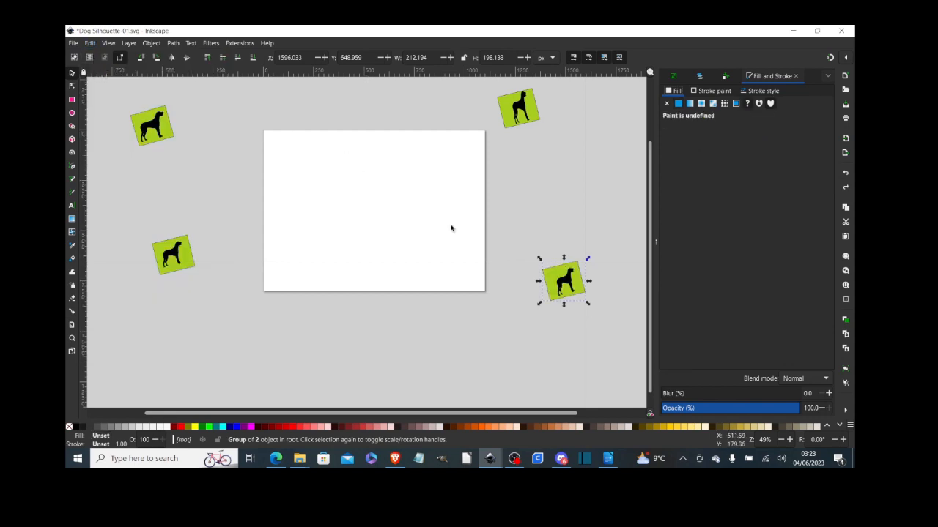
left_click(572, 288)
left_click(570, 286)
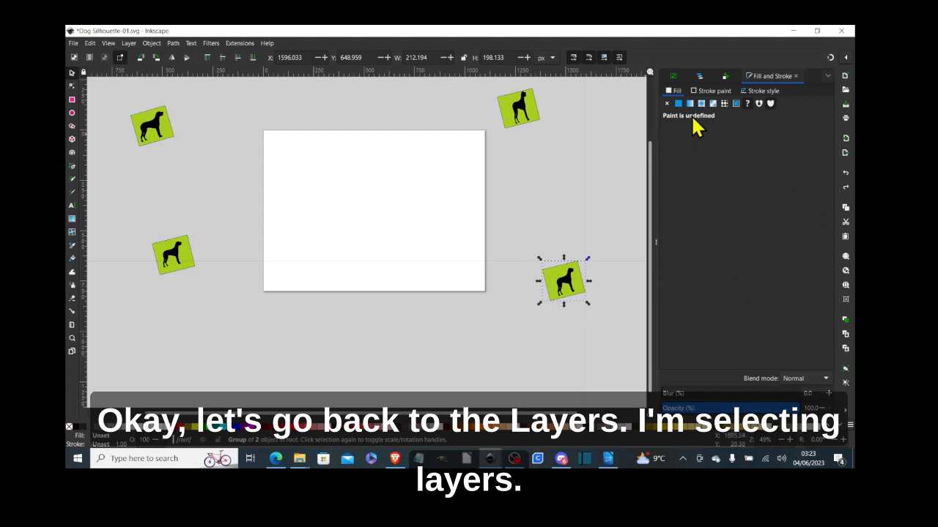
- Give the lower-right dog path2558-61 a flat light lavender blue fill (9497e5ff)
left_click(700, 76)
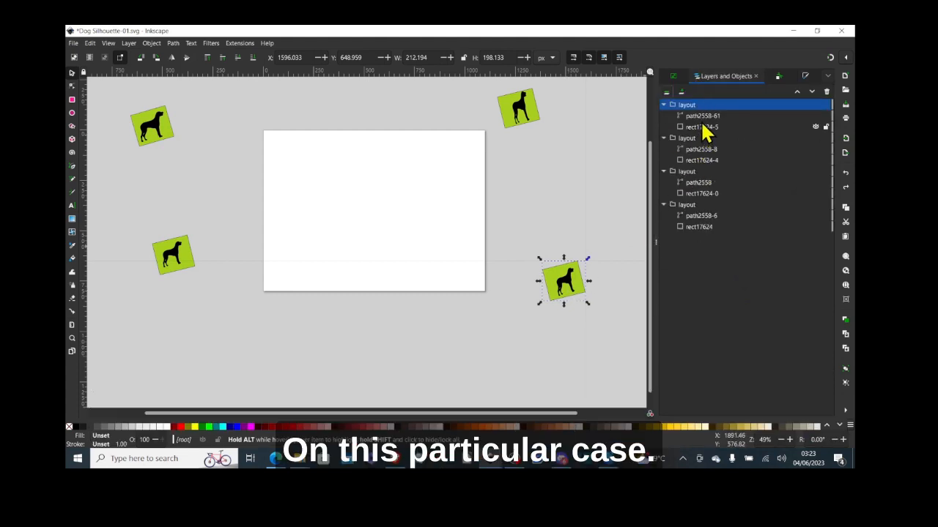
left_click(702, 116)
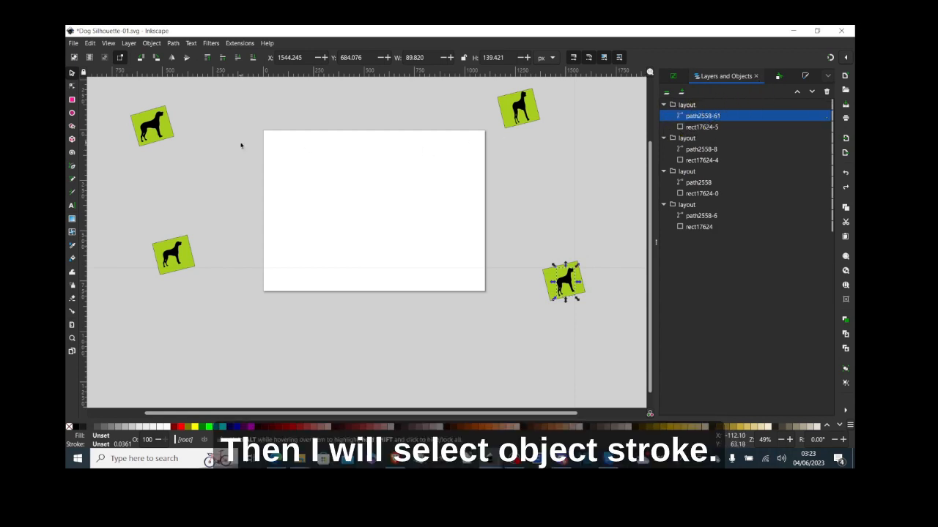
left_click(151, 43)
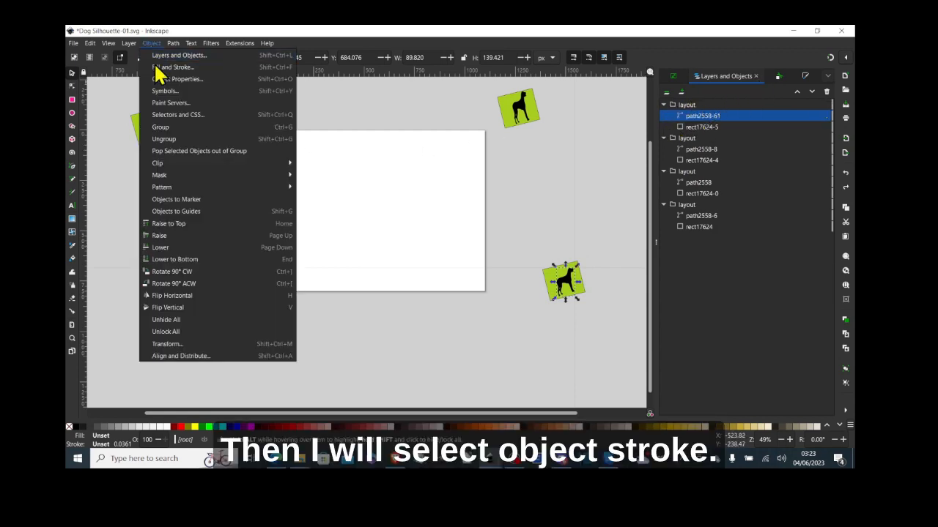
left_click(158, 67)
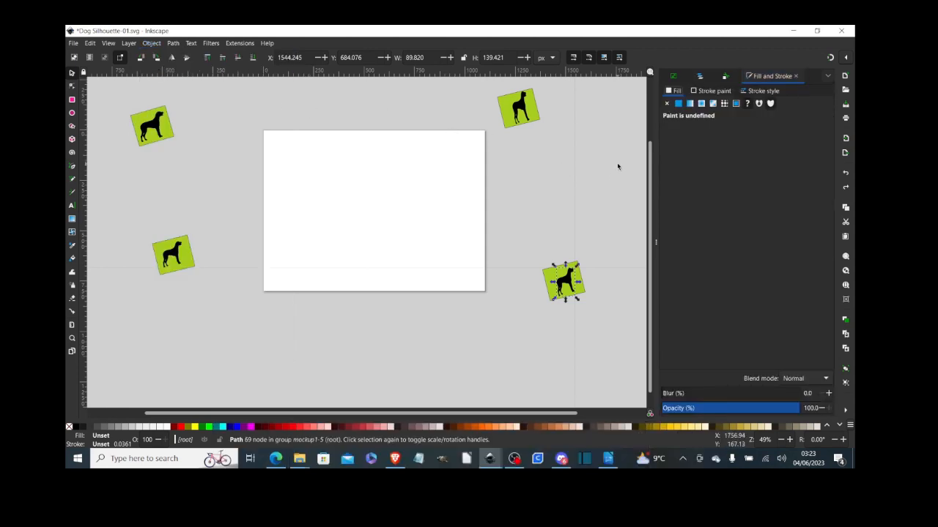
left_click(678, 105)
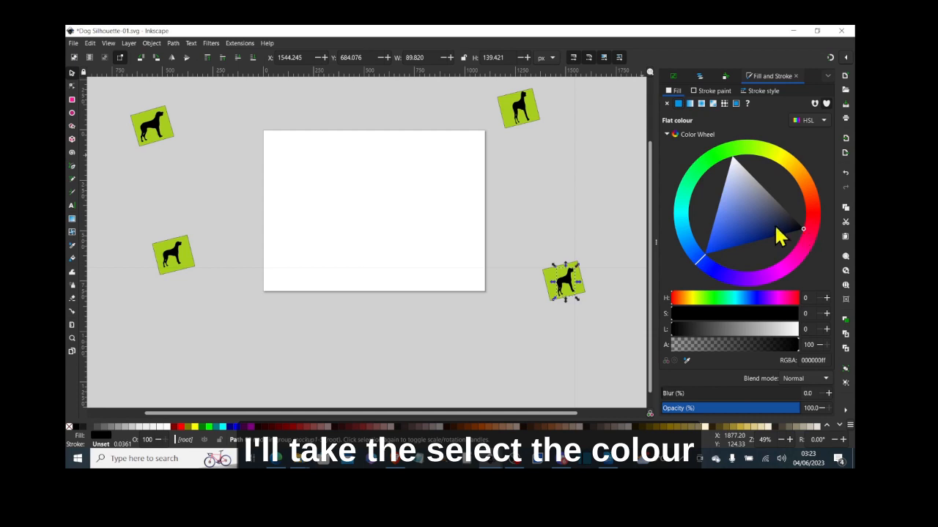
left_click(754, 210)
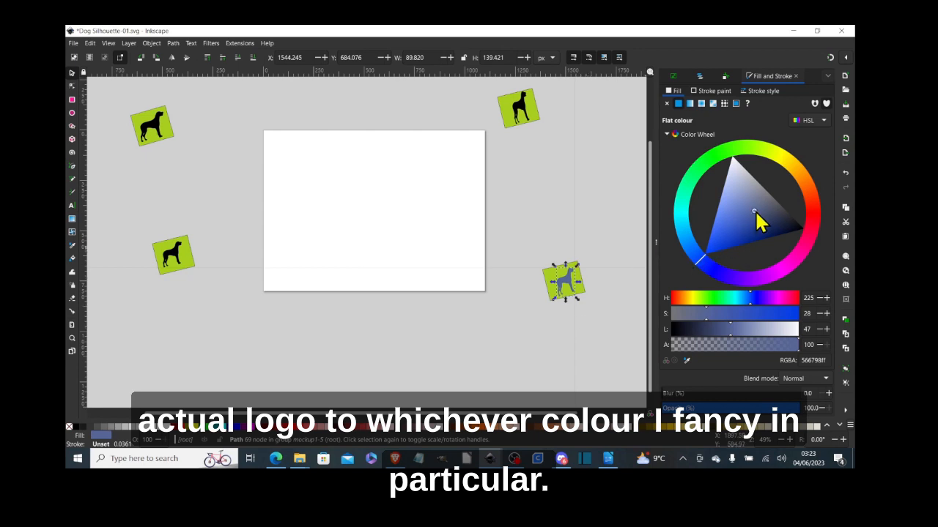
left_click_drag(754, 210, 728, 213)
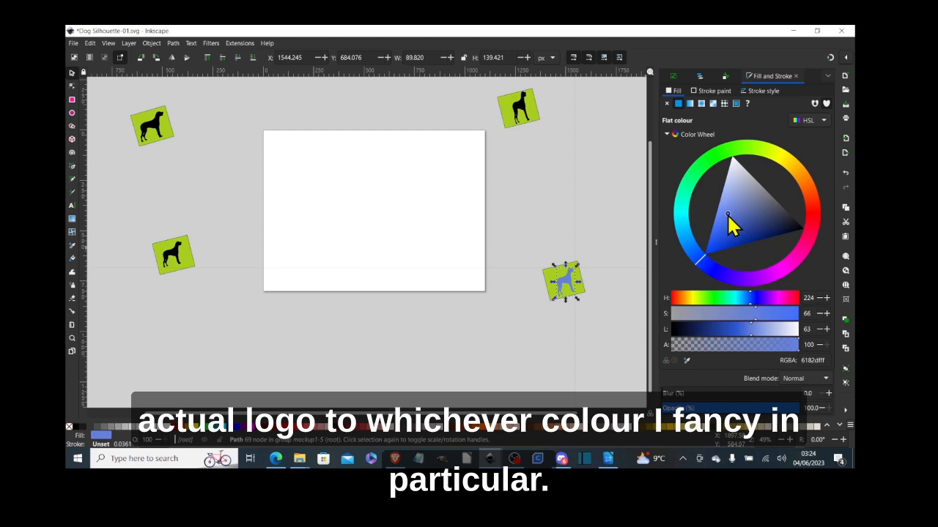
left_click_drag(712, 247, 731, 194)
mouse_move(704, 257)
left_mouse_down()
mouse_move(687, 208)
mouse_move(737, 151)
mouse_move(744, 155)
mouse_move(707, 176)
mouse_move(688, 242)
mouse_move(718, 261)
left_mouse_up()
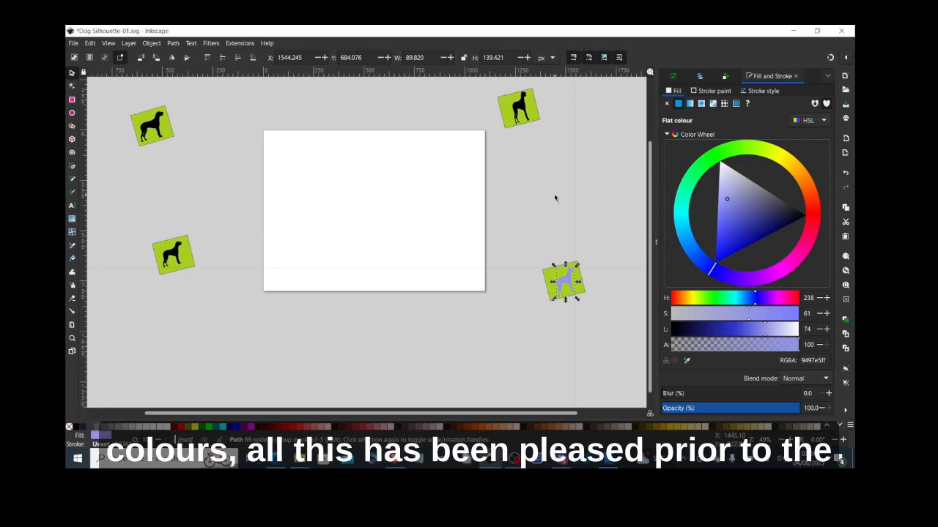
left_click(699, 77)
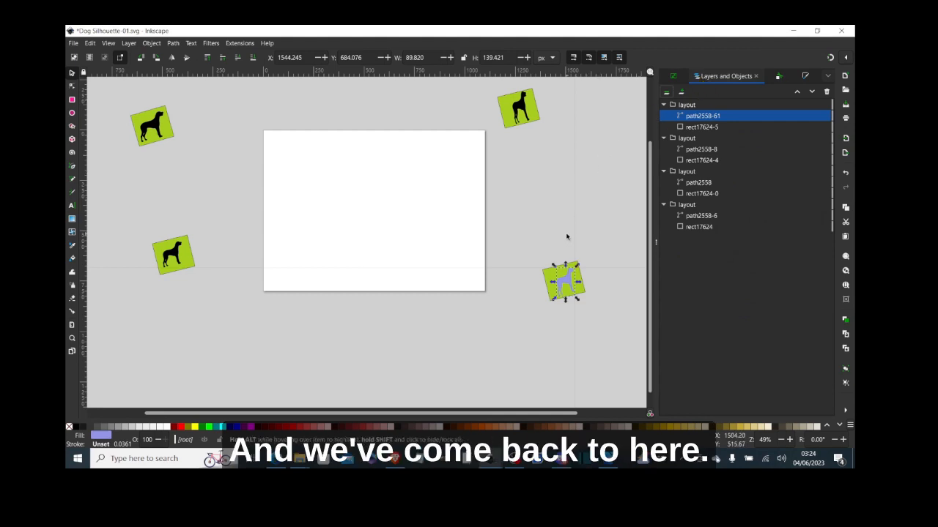
- Show Object Properties for the top-right tile (ID mockup1-2) and check the lower-right tile's ID mockup1-5
left_click(540, 122)
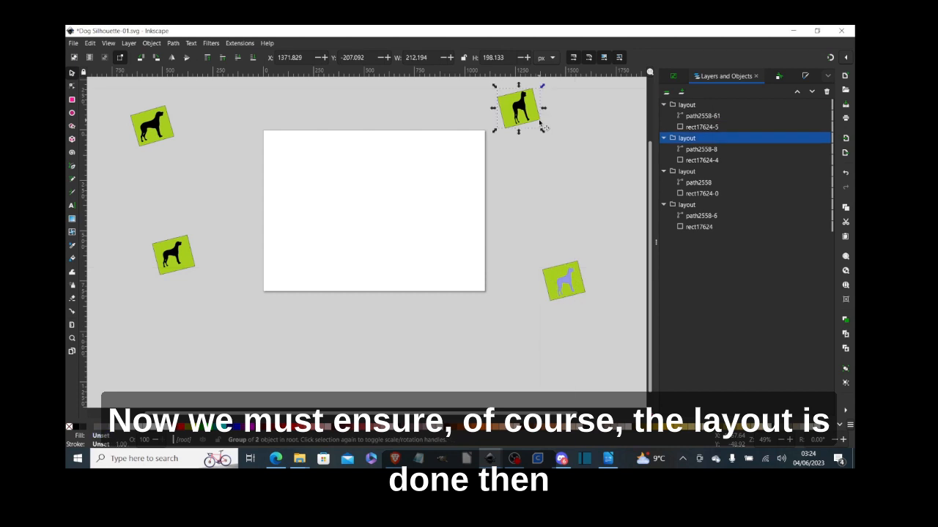
left_click(152, 43)
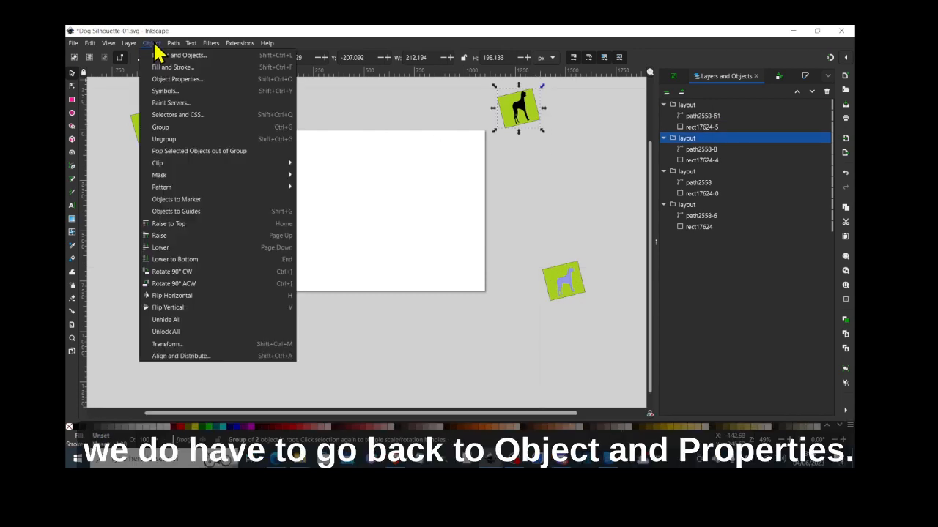
left_click(182, 79)
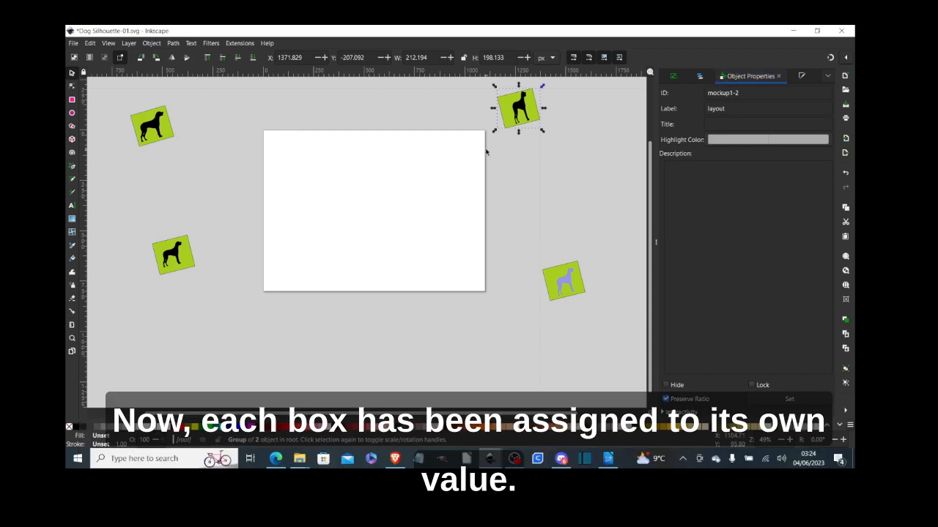
left_click(562, 271)
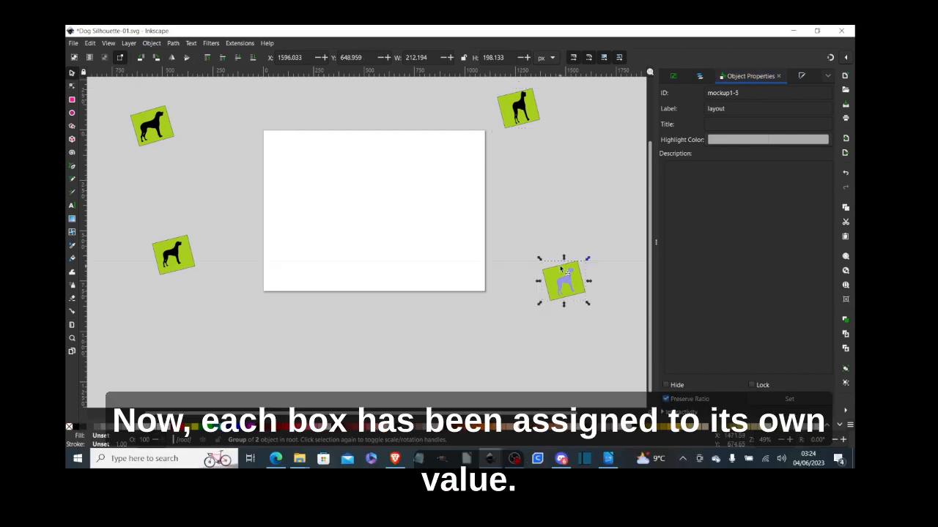
left_click(533, 125)
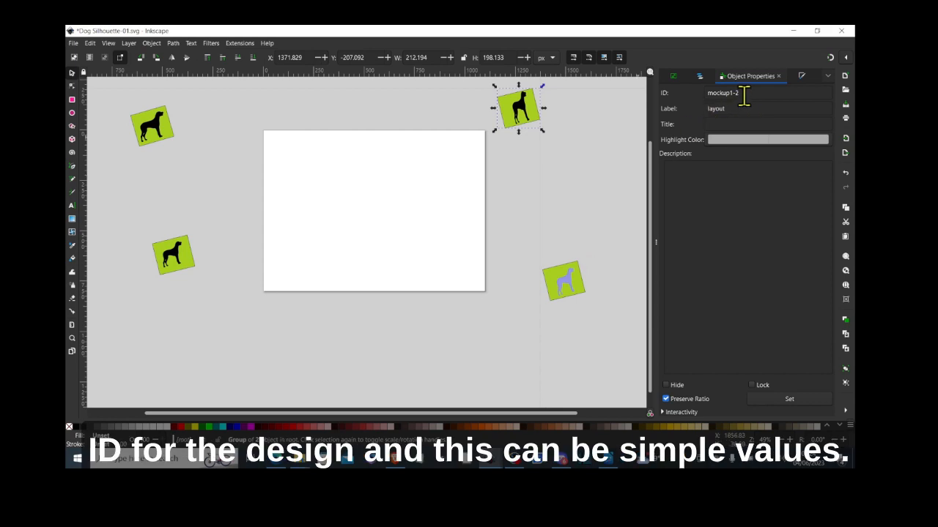
- Set the top-right tile's ID to m1 and the lower-right blue dog tile's ID to m2
key("BackSpace")
key("BackSpace")
key("BackSpace")
key("BackSpace")
key("BackSpace")
key("BackSpace")
key("BackSpace")
key("BackSpace")
key("BackSpace")
type("m1")
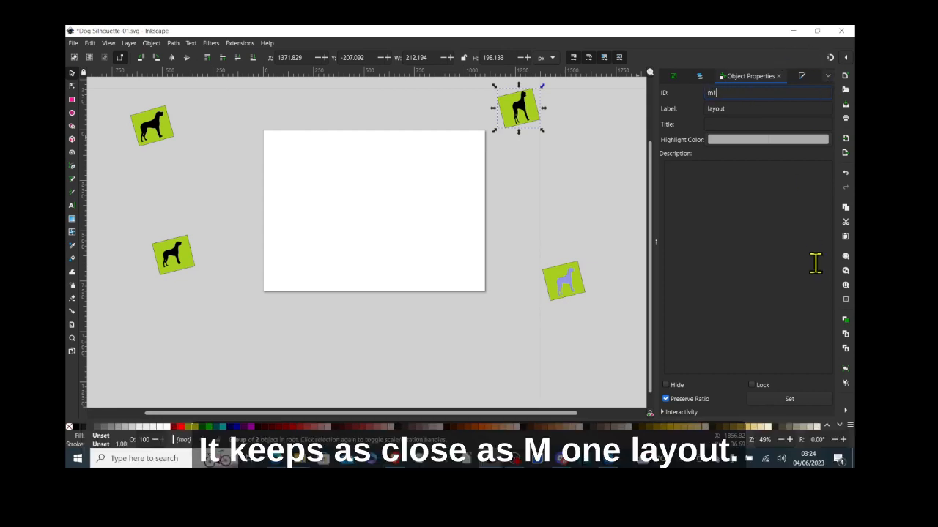
left_click(808, 400)
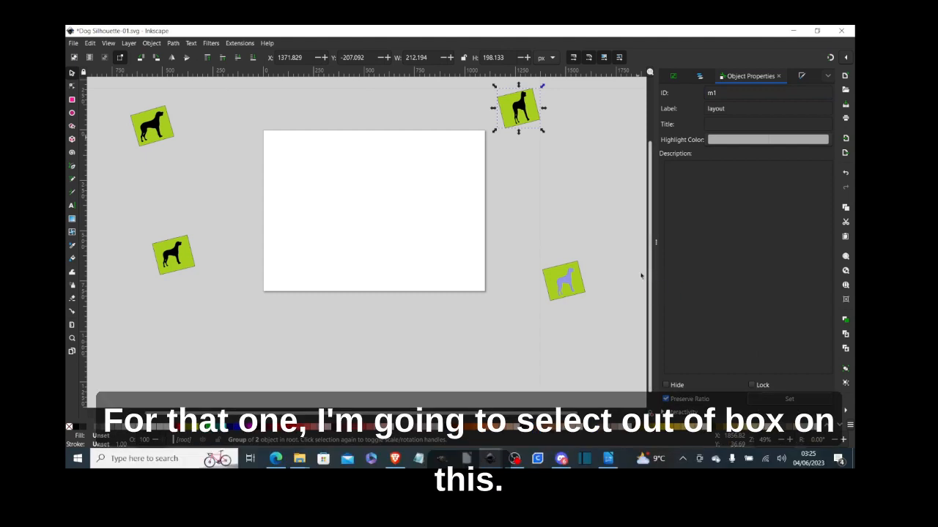
left_click(565, 272)
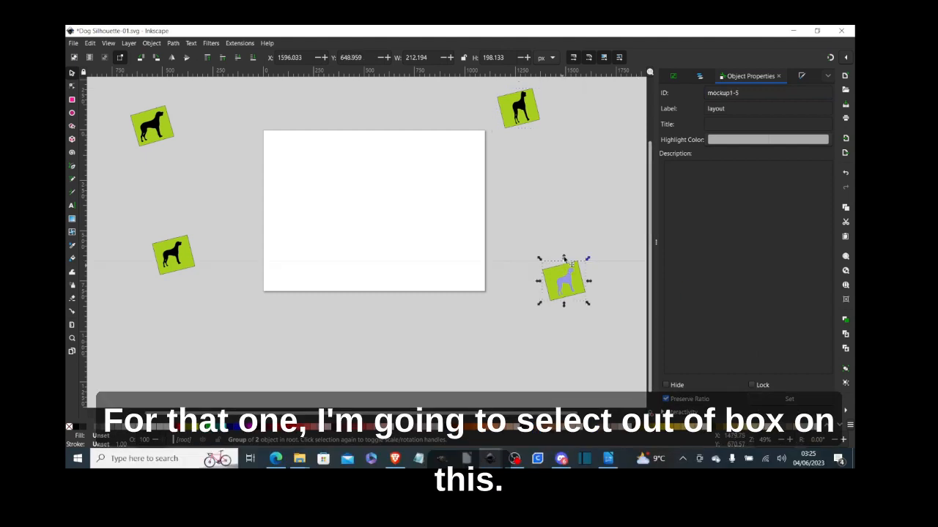
left_click(743, 92)
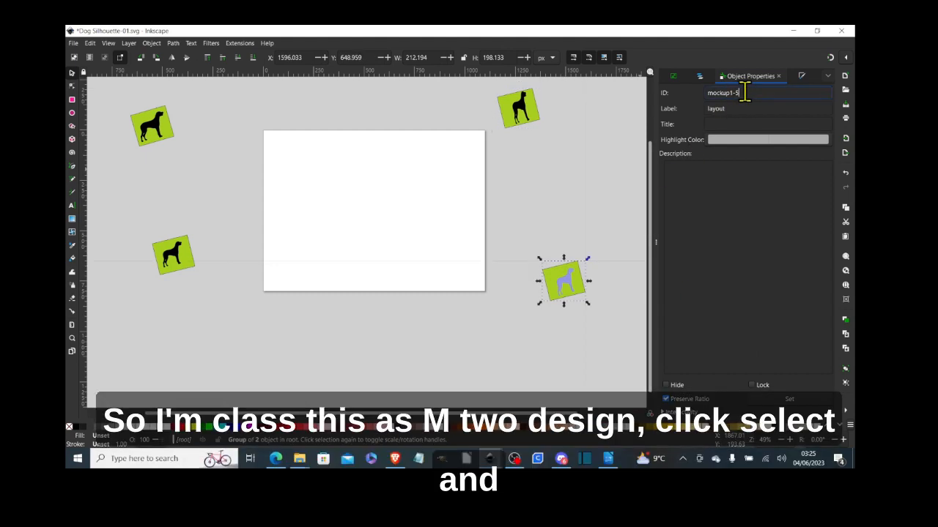
key("BackSpace")
key("BackSpace")
key("BackSpace")
key("BackSpace")
type("2")
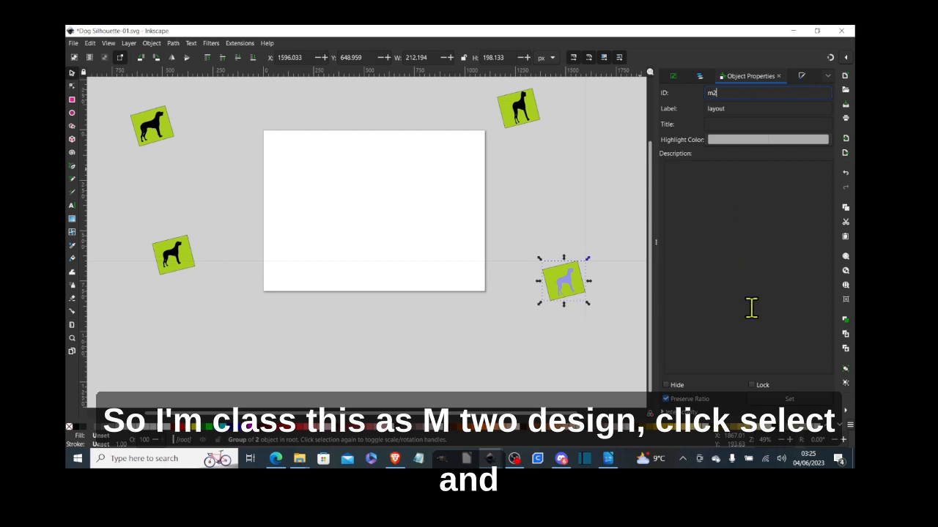
left_click(789, 399)
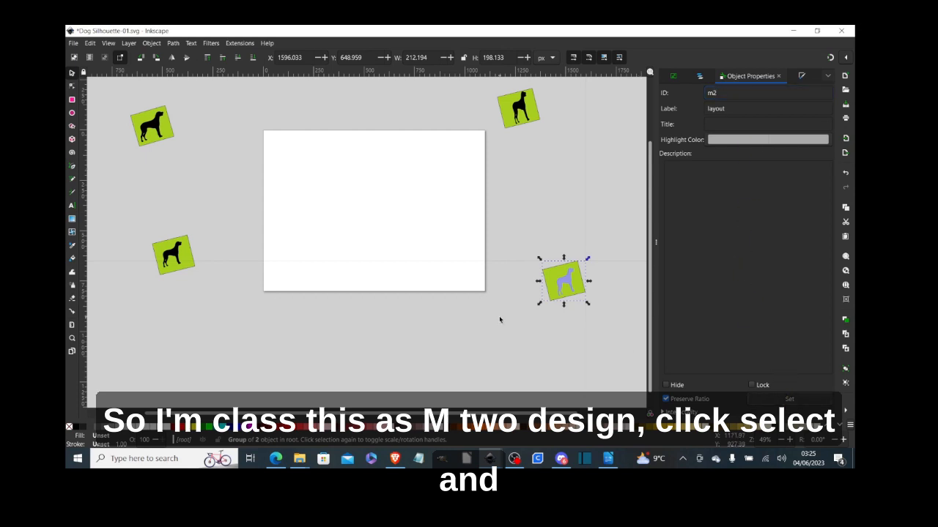
- Change the lower-left tile's ID from mockup1-4 to m3 and the top-left tile's from mockup1 to m4
left_click(180, 272)
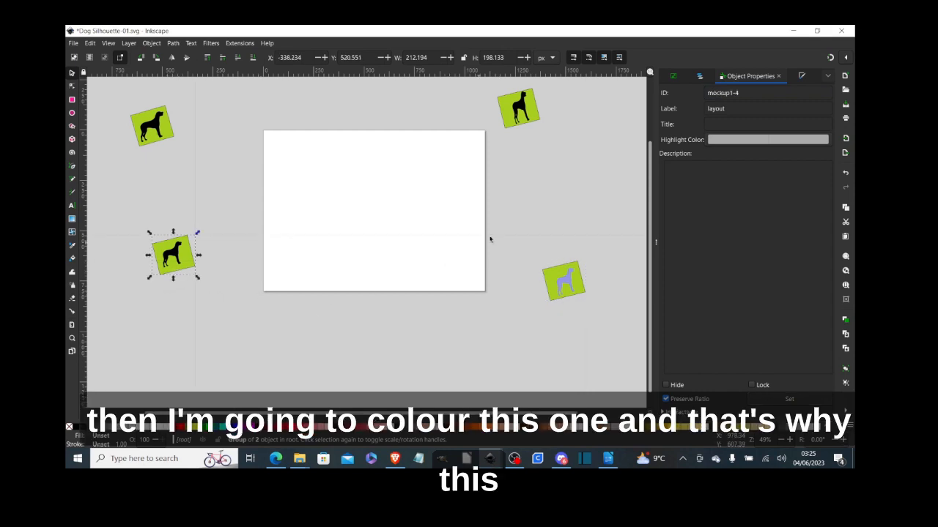
left_click(749, 88)
key("BackSpace")
key("BackSpace")
key("BackSpace")
key("BackSpace")
key("BackSpace")
key("BackSpace")
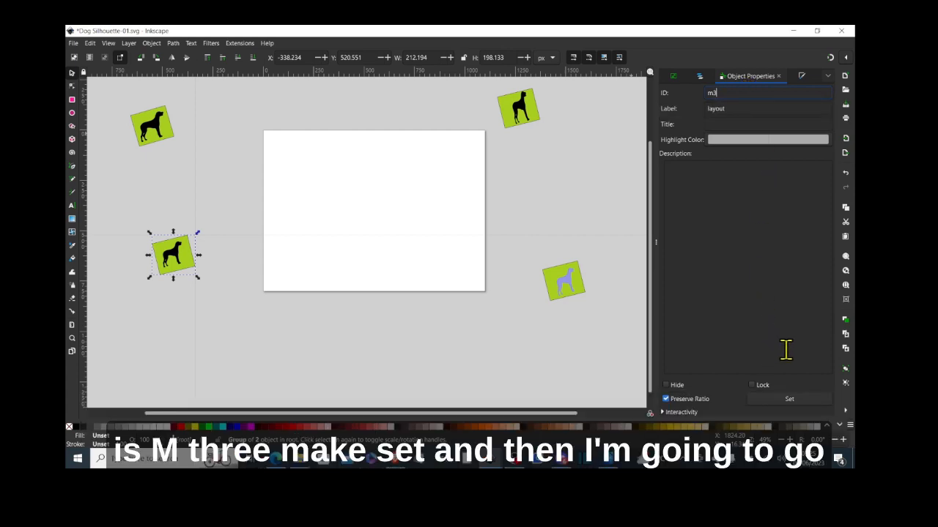
left_click(799, 400)
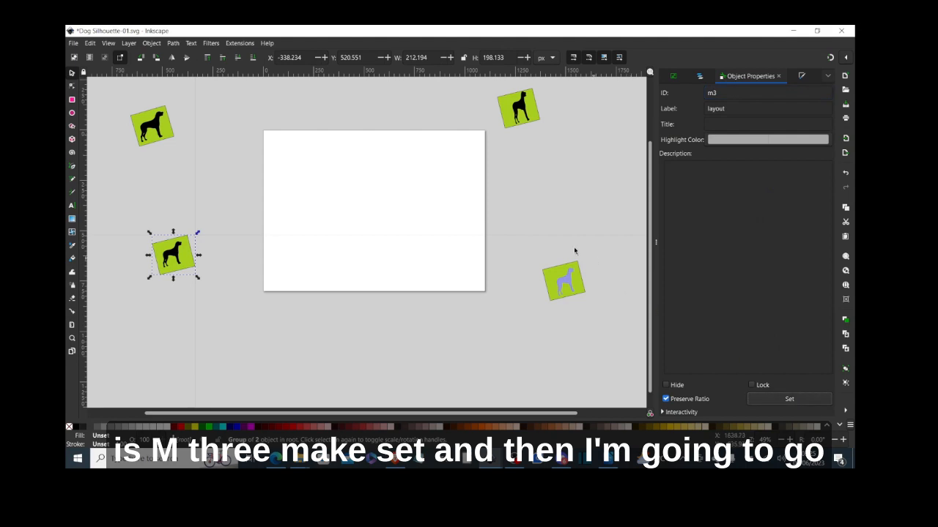
left_click(161, 143)
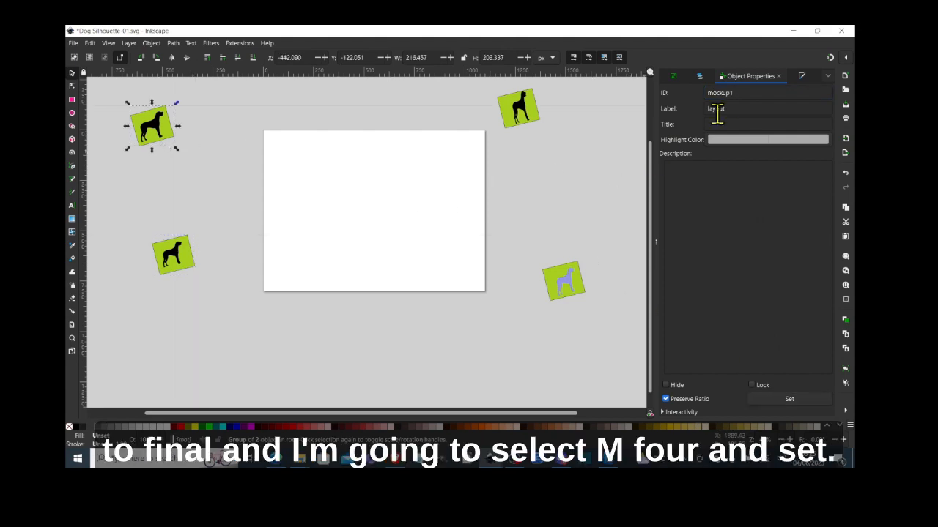
key("BackSpace")
key("BackSpace")
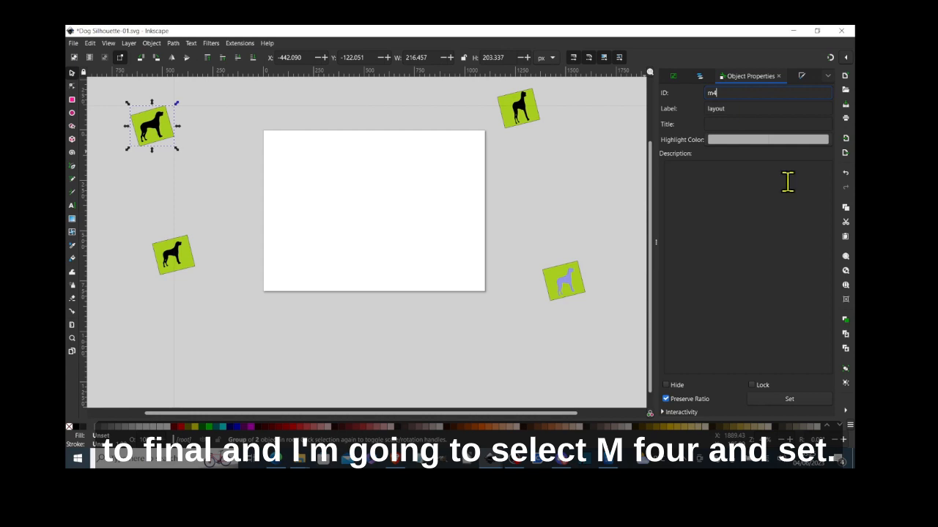
left_click(788, 400)
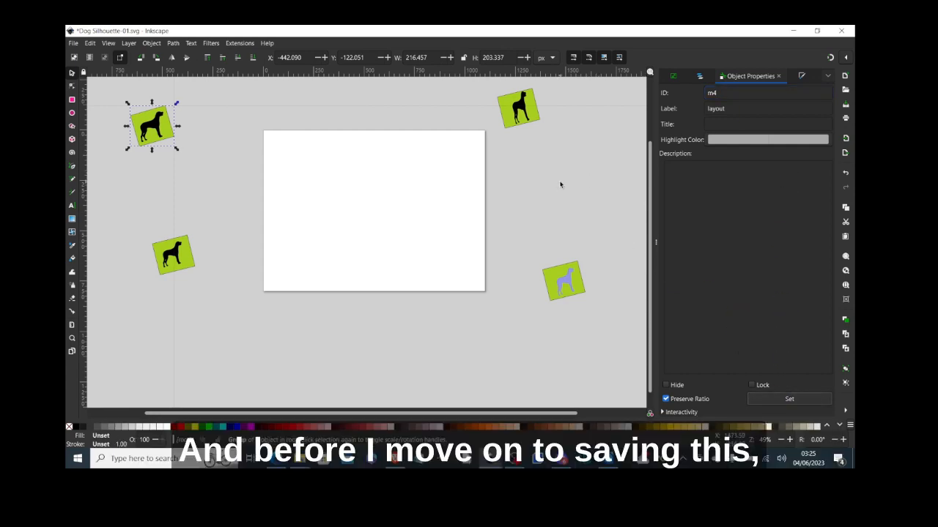
- Verify the four dog tiles carry IDs m1 through m4, then show Layers and Objects
left_click(527, 126)
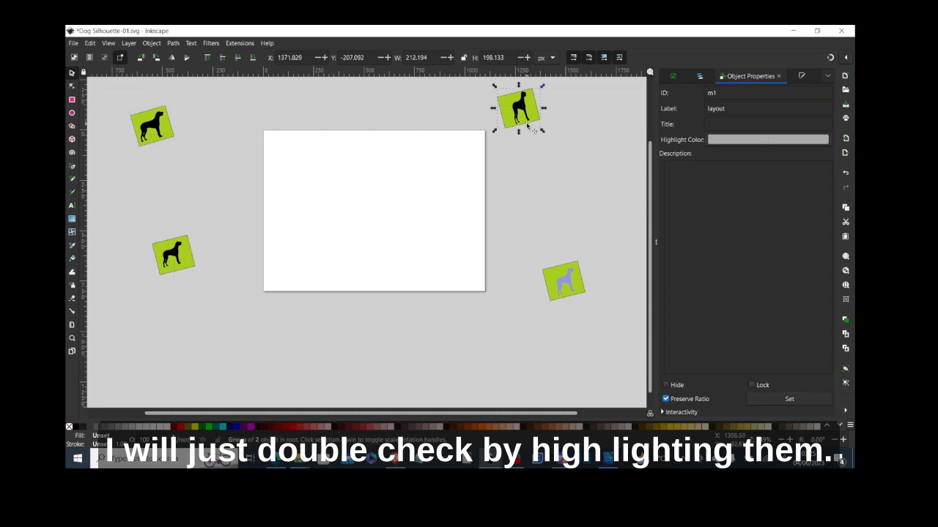
left_click(564, 271)
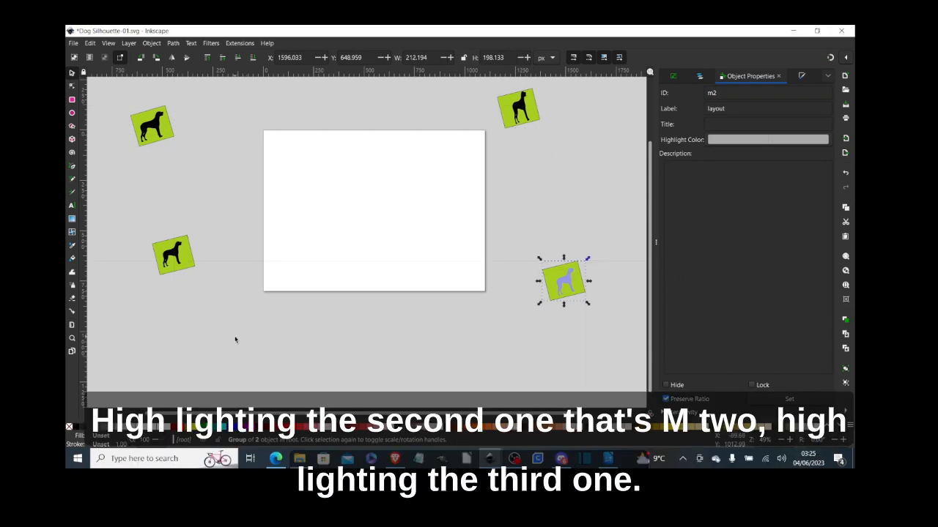
left_click(193, 273)
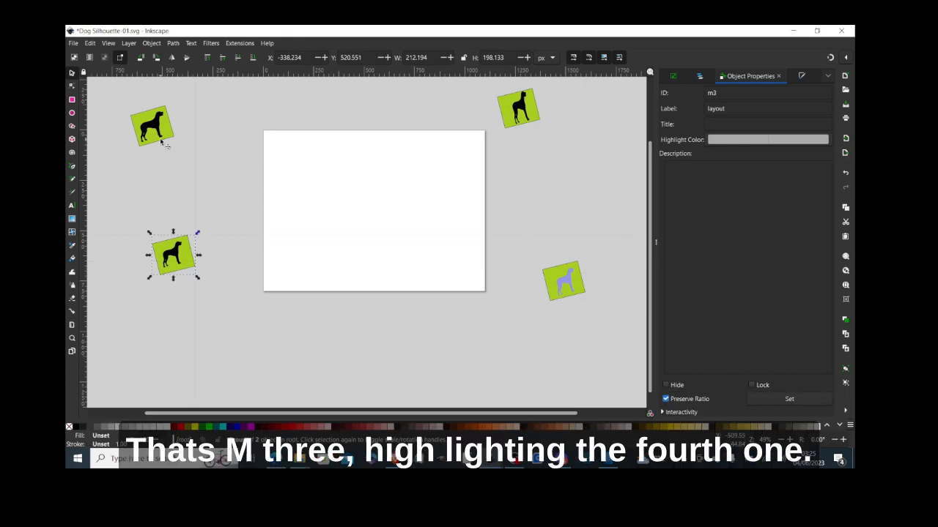
left_click(162, 143)
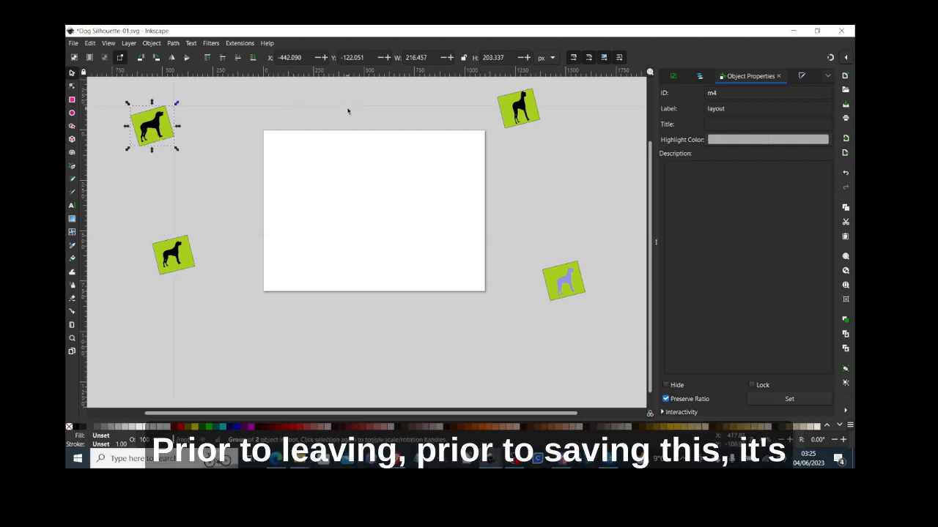
left_click(153, 43)
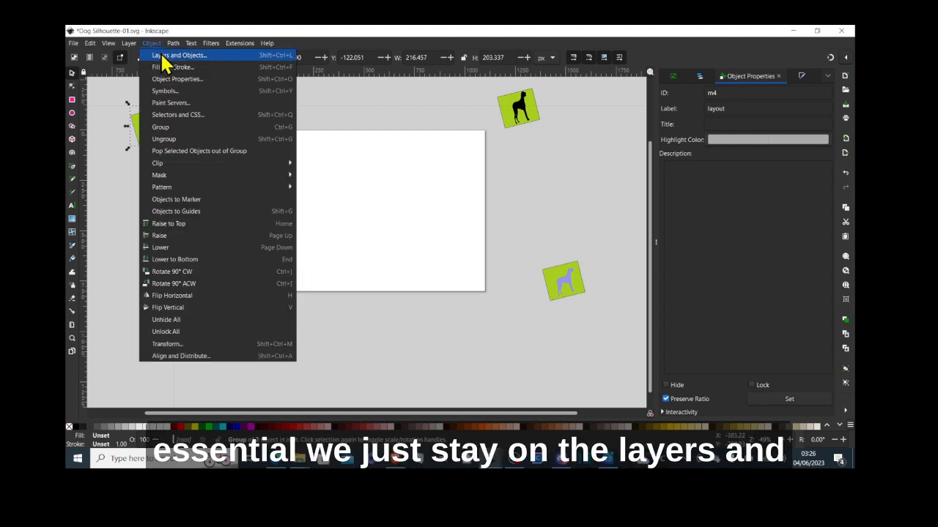
left_click(162, 56)
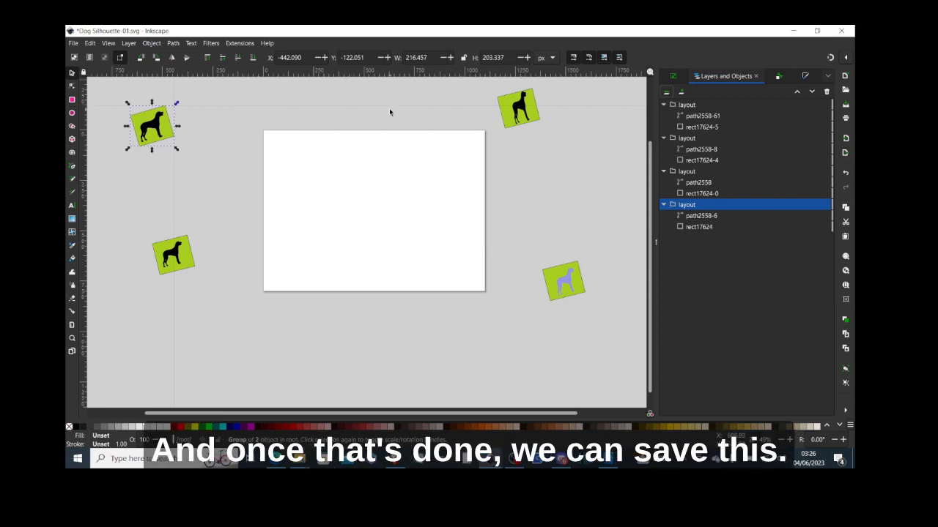
- In Save As, navigate to the Inkscape mockup generator-script\obj folder
left_click(75, 43)
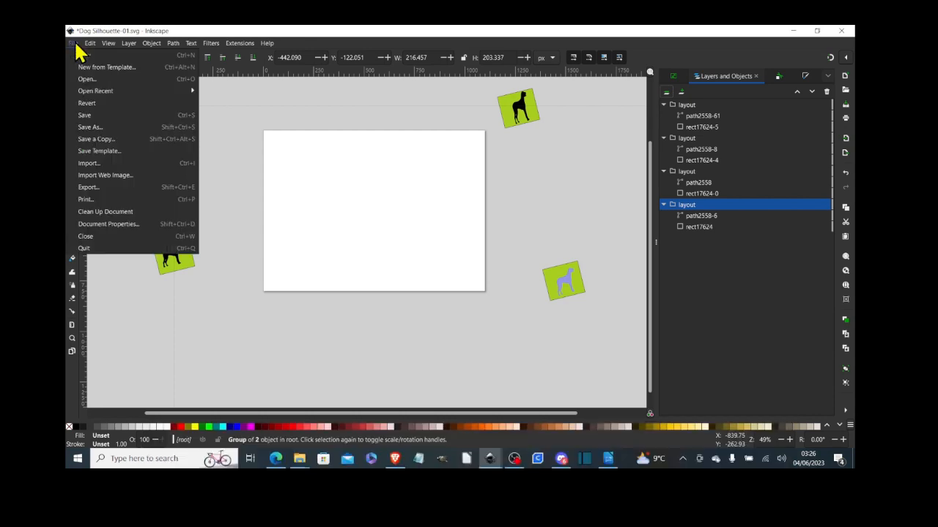
left_click(102, 129)
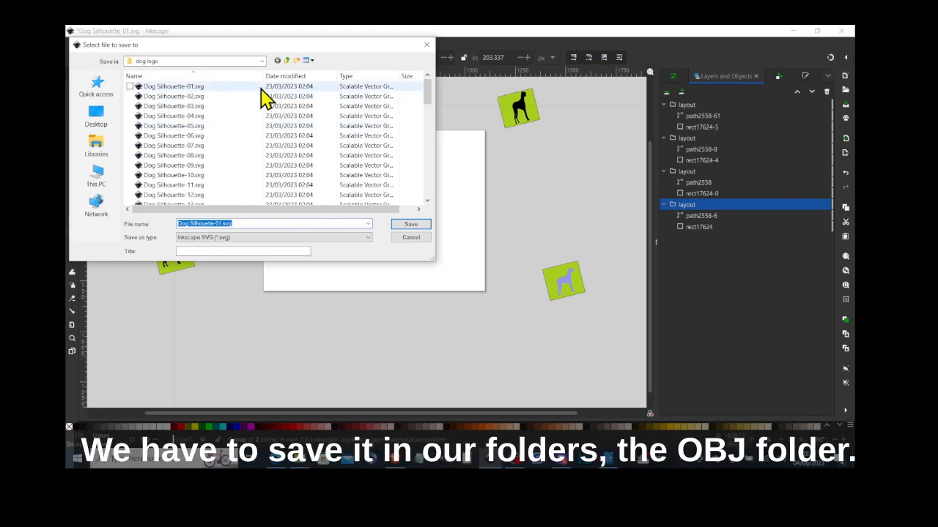
left_click(262, 62)
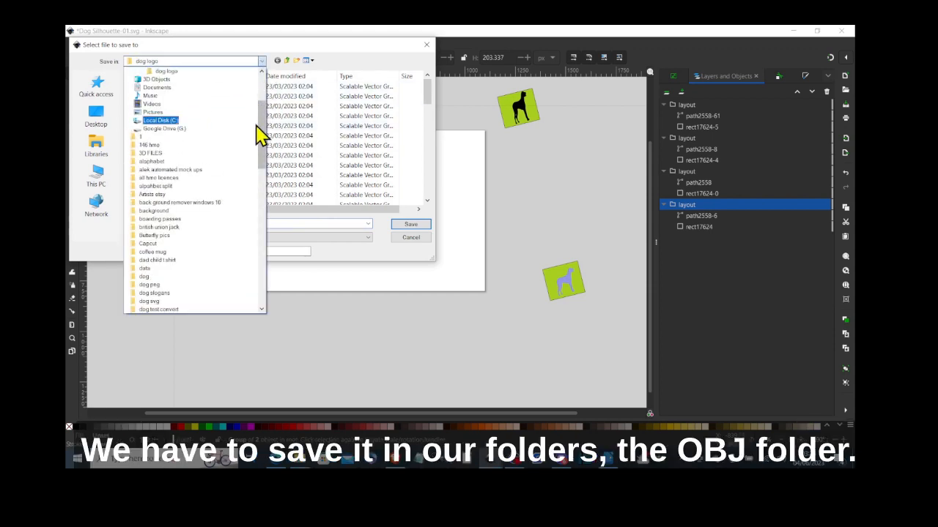
left_click_drag(262, 140, 258, 190)
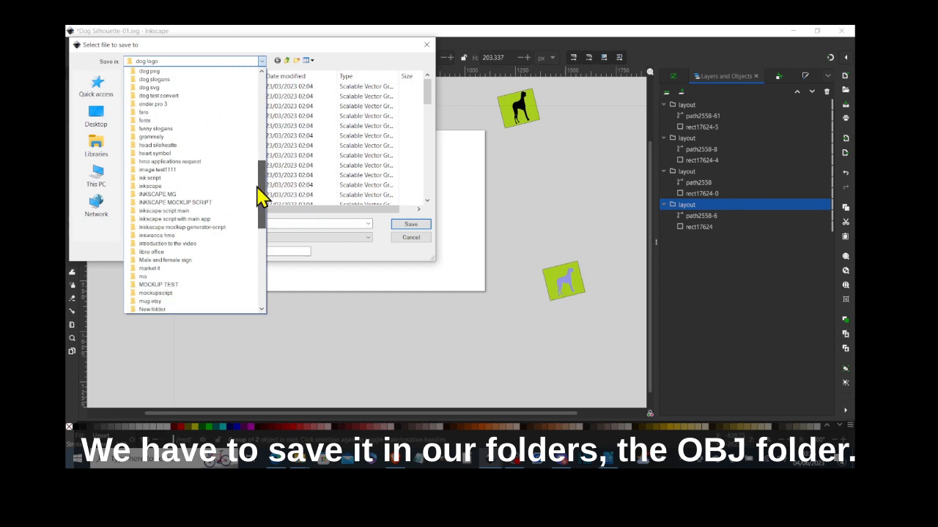
left_click(226, 228)
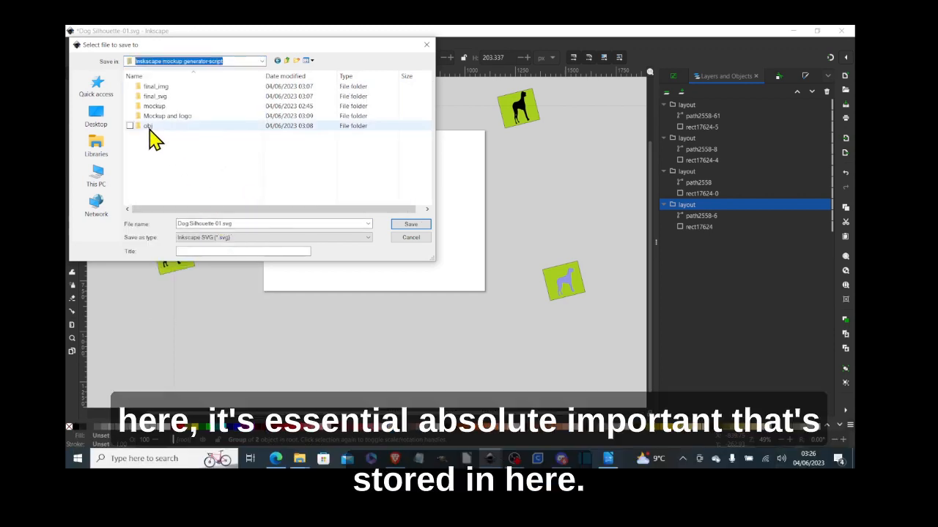
left_click(149, 129)
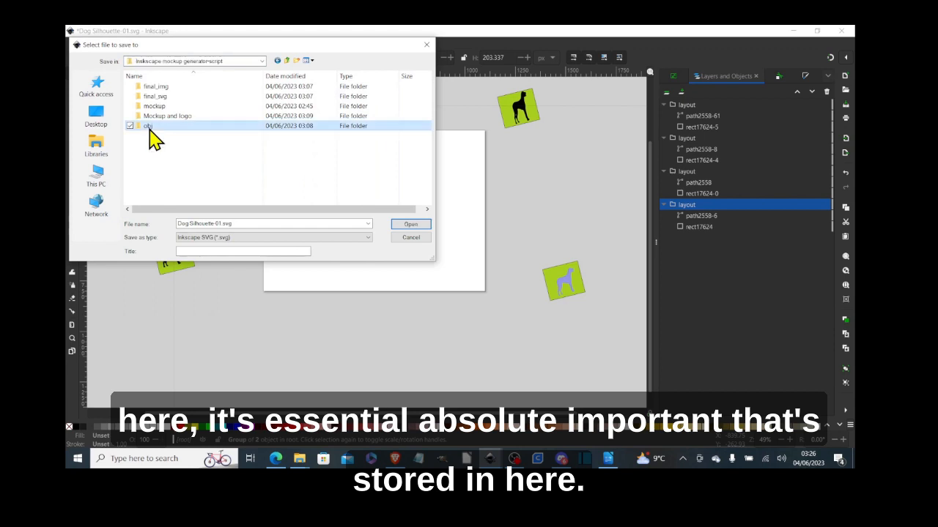
left_click(149, 127)
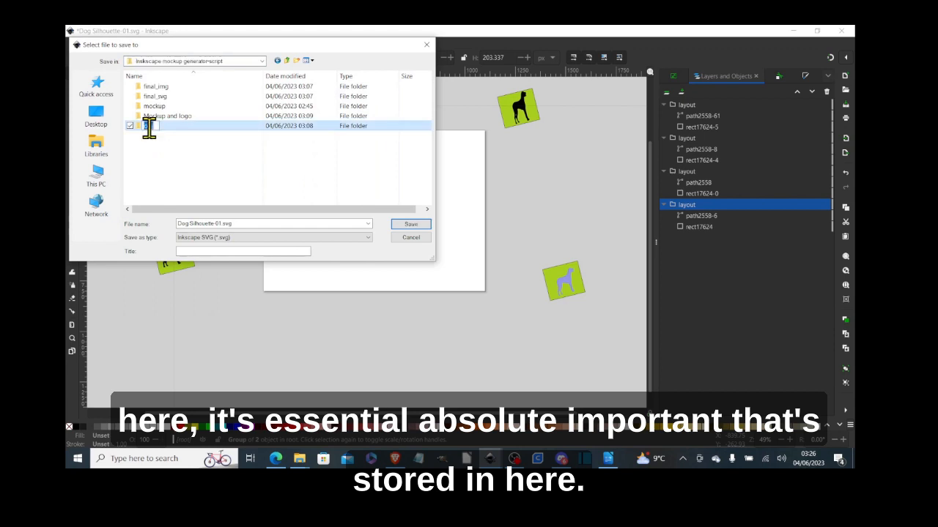
left_click(140, 130)
double_click(140, 130)
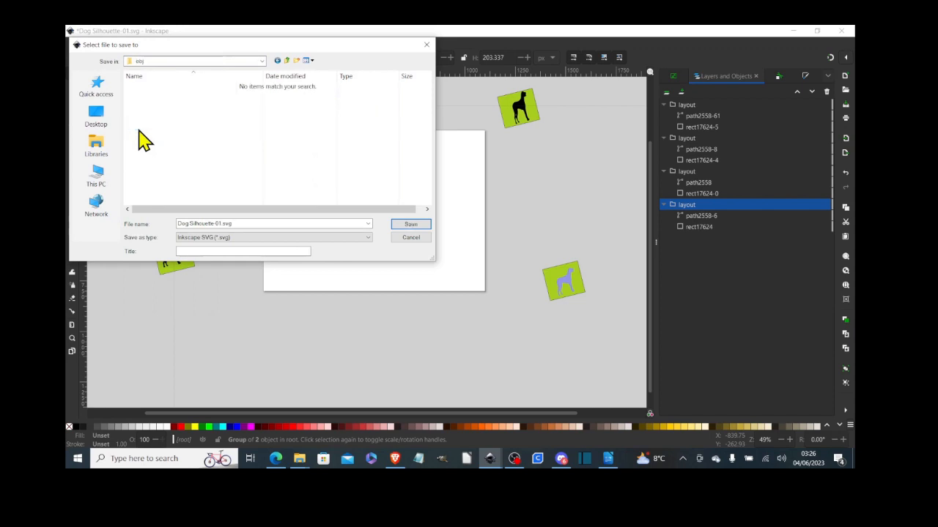
- Save Dog Silhouette-01.svg there and close both drawings, including mockup1.svg
left_click(394, 226)
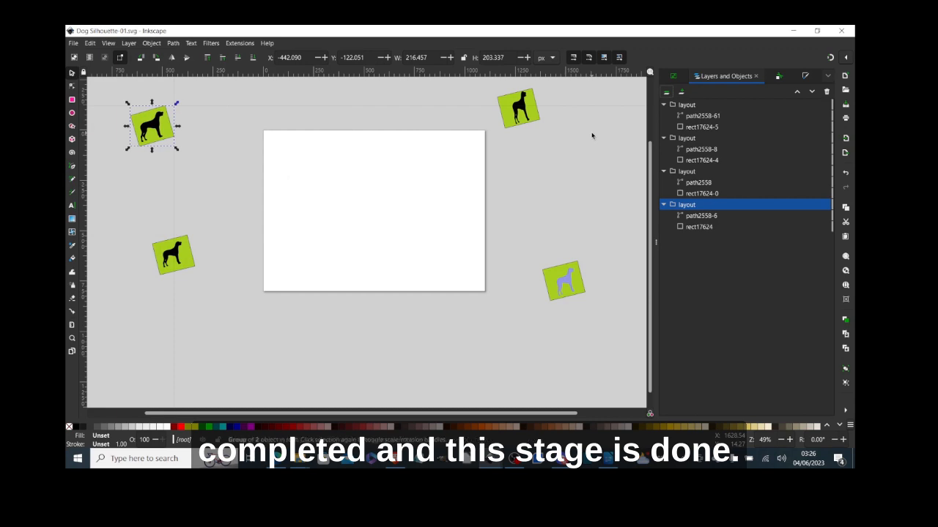
left_click(841, 33)
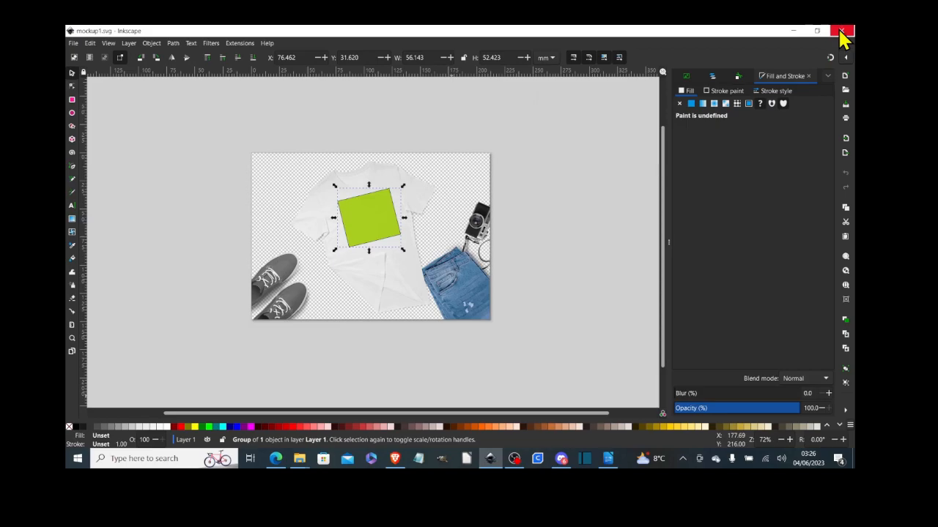
left_click(841, 32)
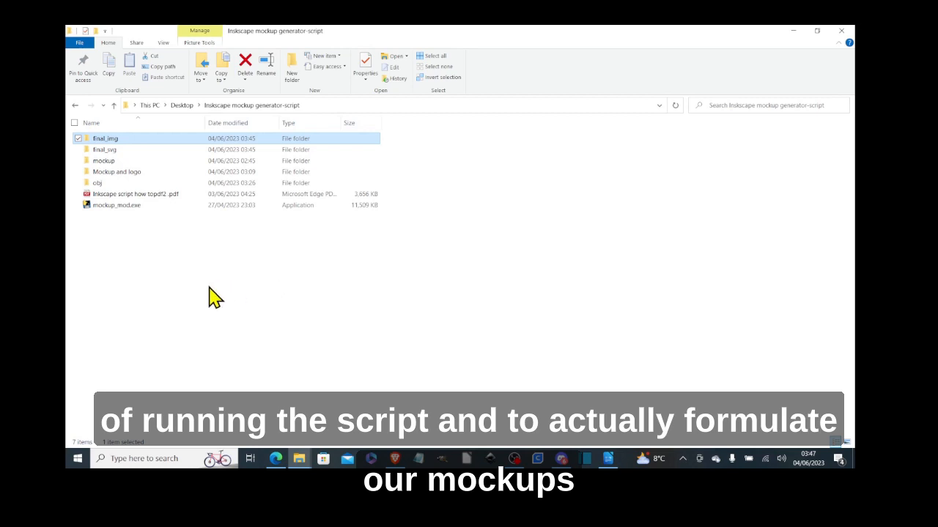
- Run mockup_mod.exe and open final_img, now holding twelve PNGs mockup1m1 through mockup3m4
double_click(130, 206)
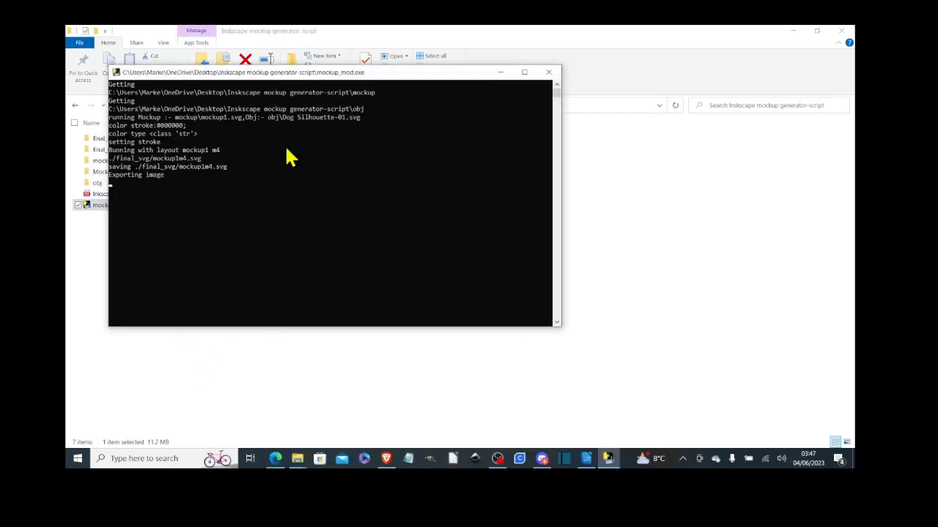
left_click_drag(269, 82, 491, 163)
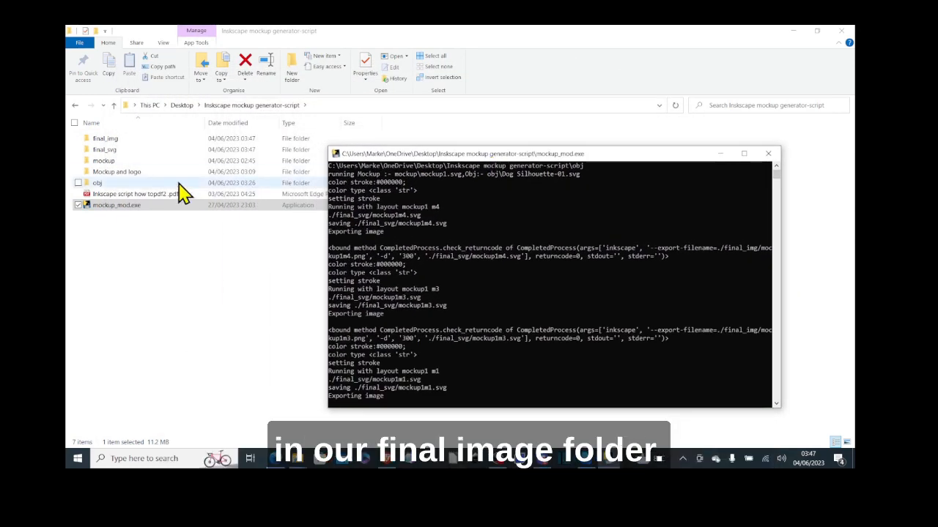
double_click(165, 140)
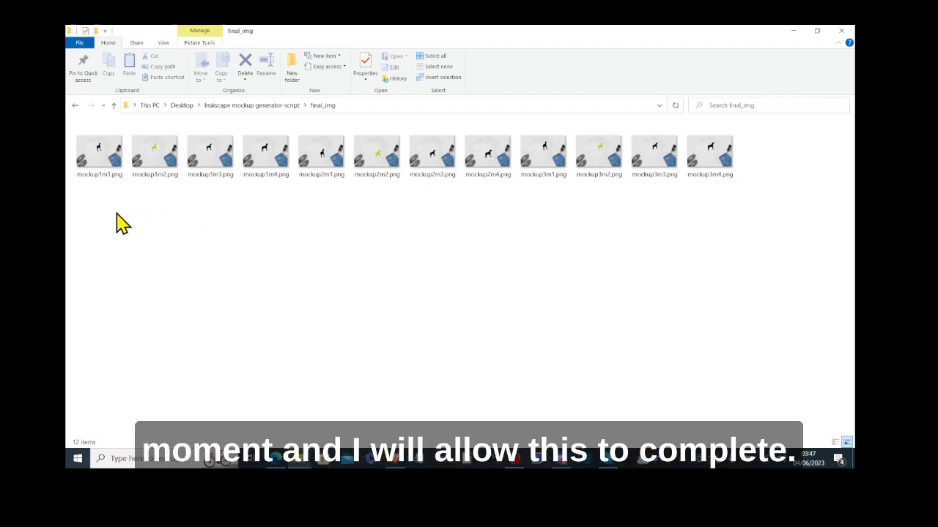
- Open mockup1m1.png in Photos and page forward through the generated t-shirt mockups
double_click(101, 170)
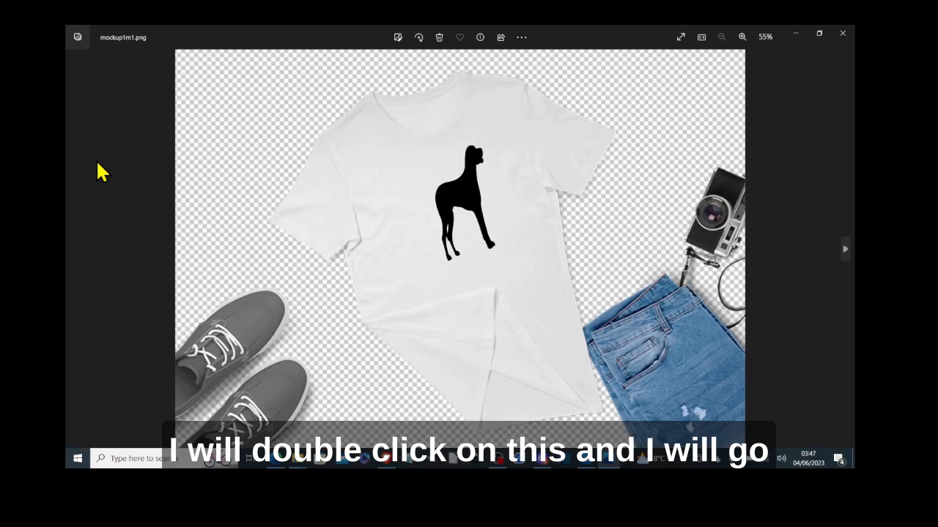
key("Right")
key("Right")
key("Right")
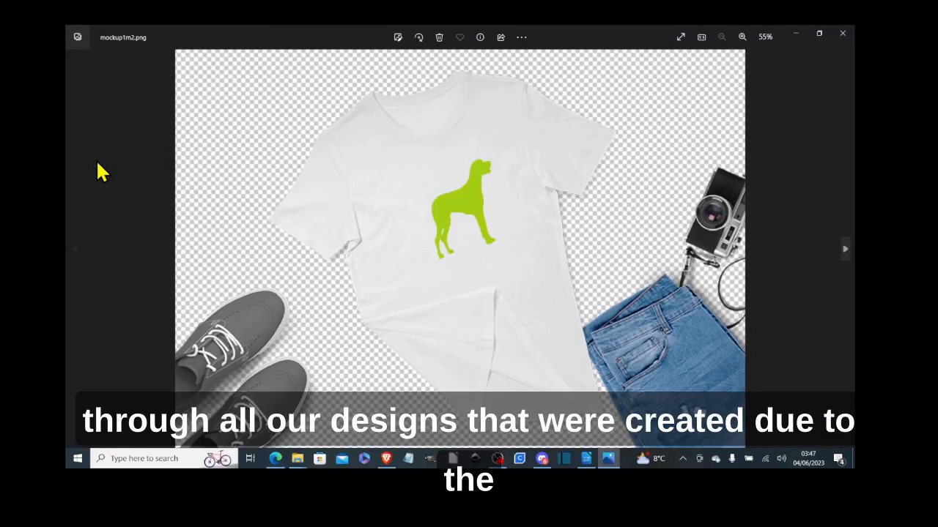
key("Right")
key("Right")
key("Right")
key("Right")
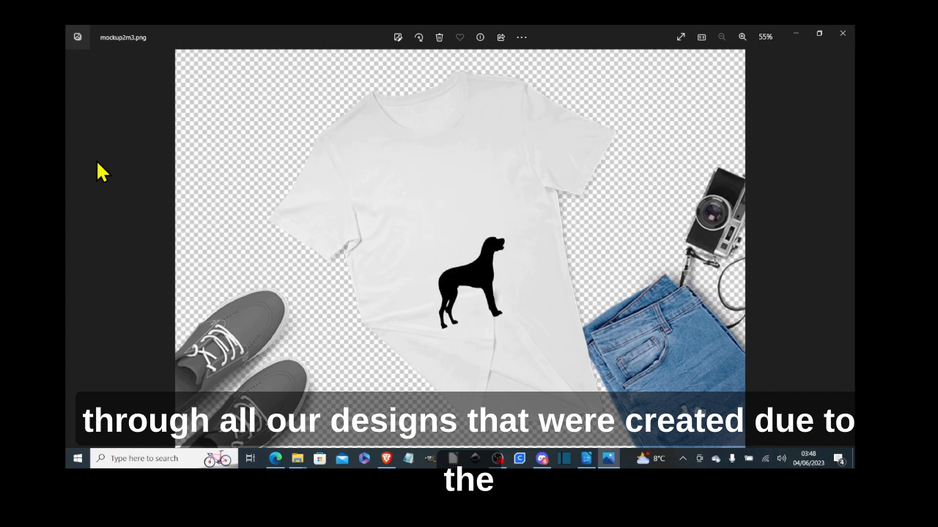
key("Right")
key("Right")
key("Right")
key("Right")
key("Right")
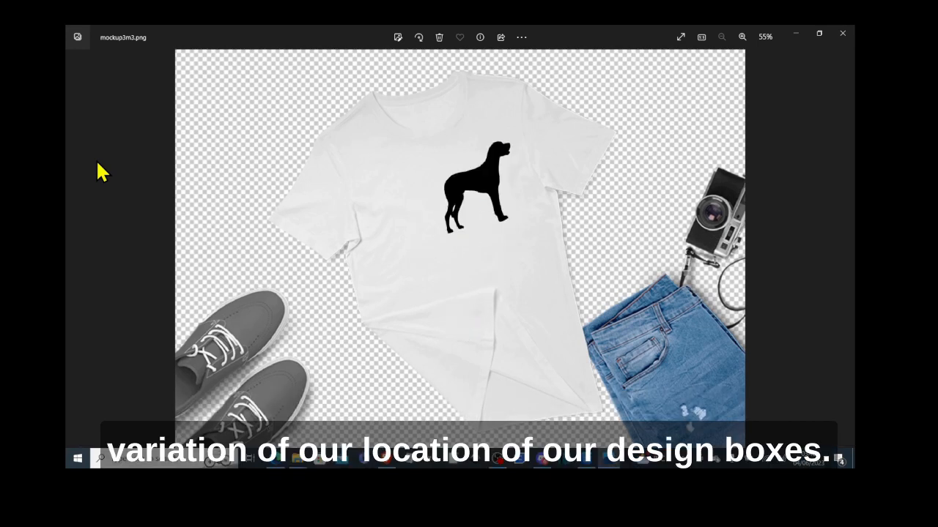